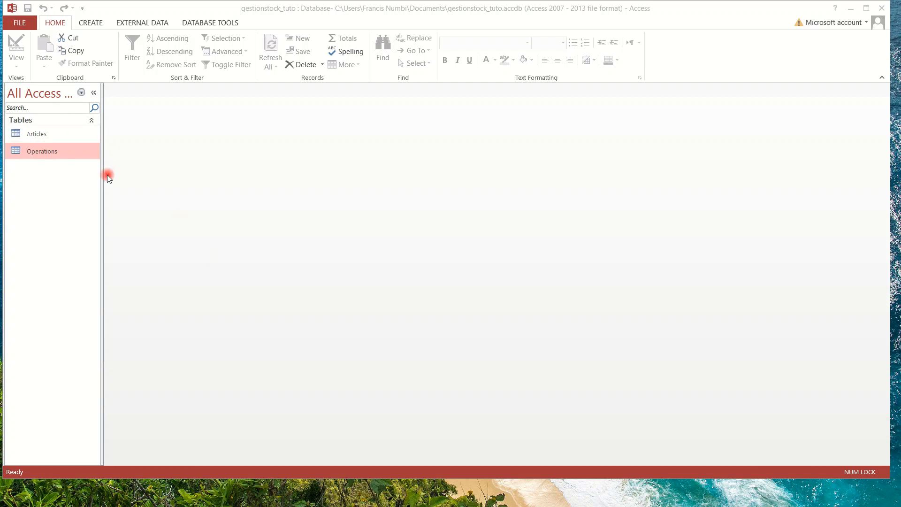
Open the Articles table listing Cahier, Stylo, Latte and Rame de papier.
double_click(52, 134)
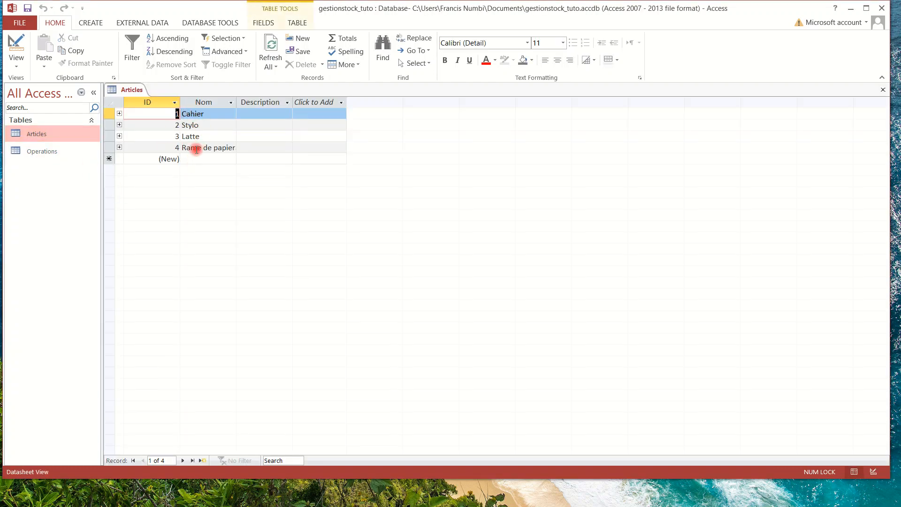
Glance at Operations, then reopen Articles and expand Cahier's two Entrée operations (30 and 10).
double_click(35, 153)
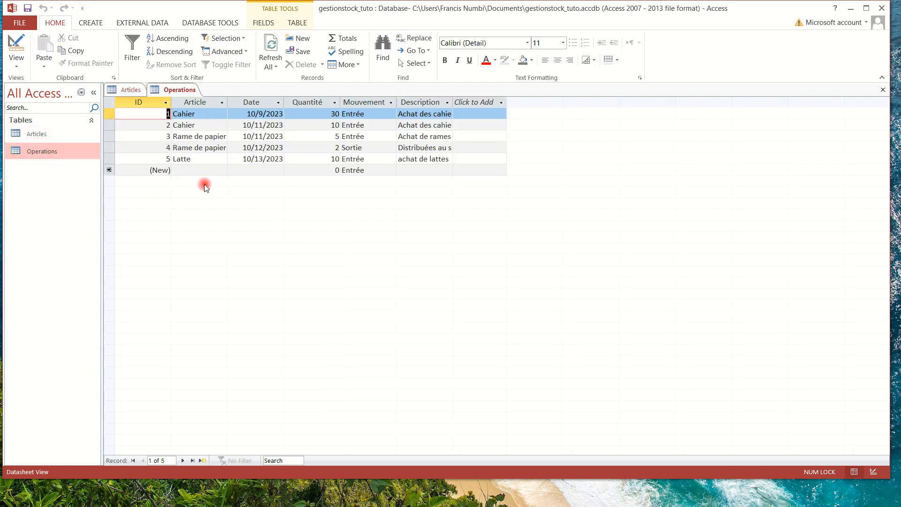
left_click(883, 90)
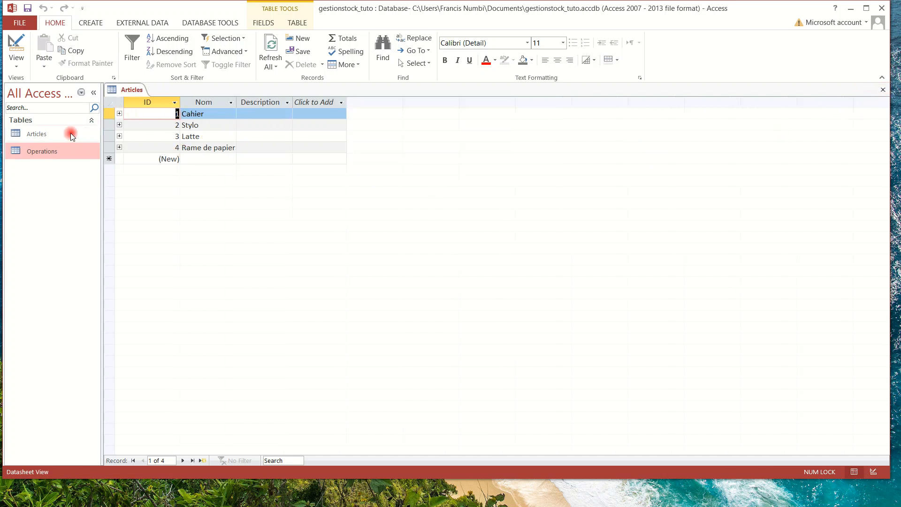
left_click(45, 134)
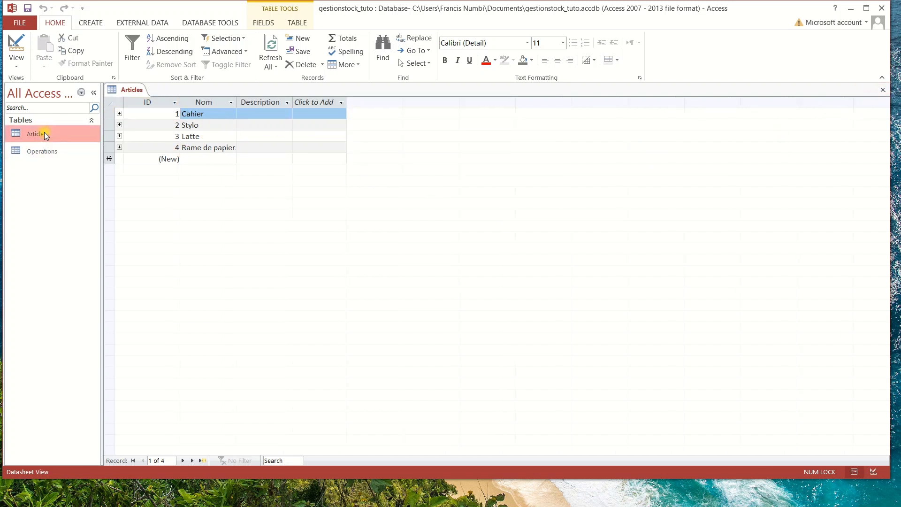
double_click(44, 134)
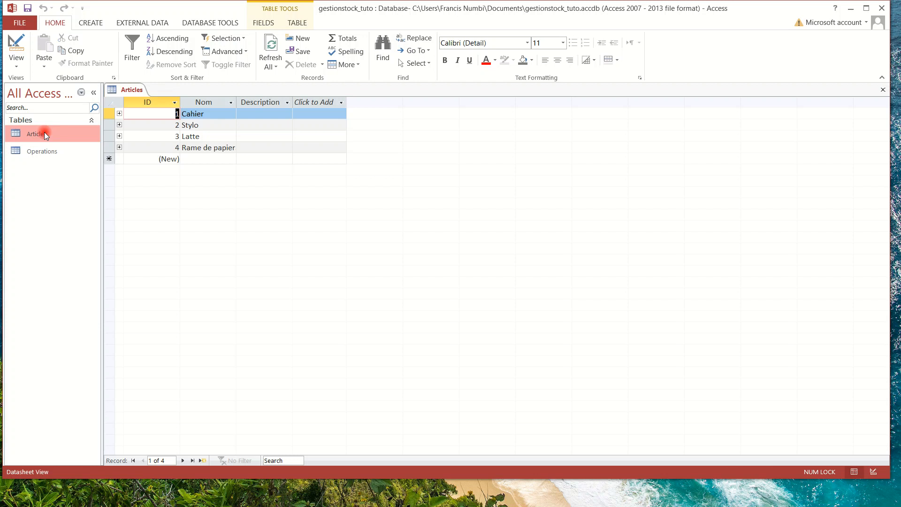
left_click(119, 114)
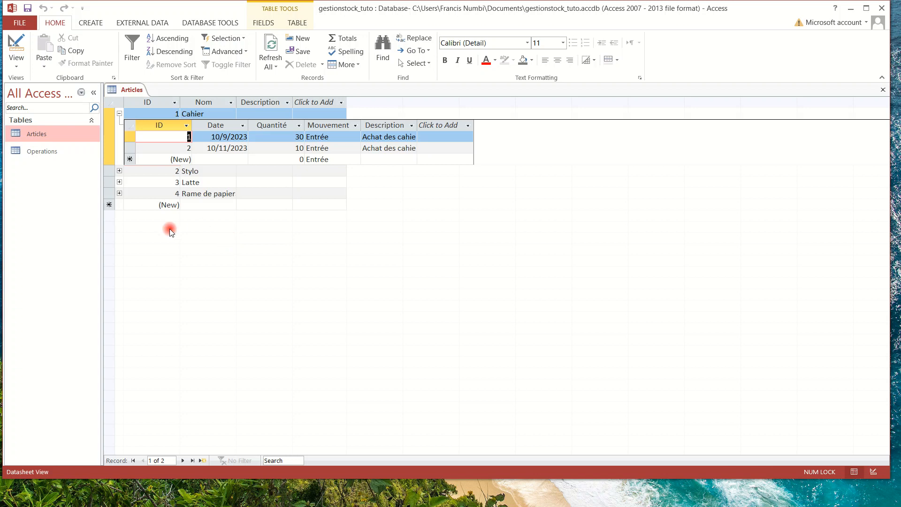
Open the Operations table once more, then close both Operations and Articles.
left_click(38, 150)
left_click(38, 150)
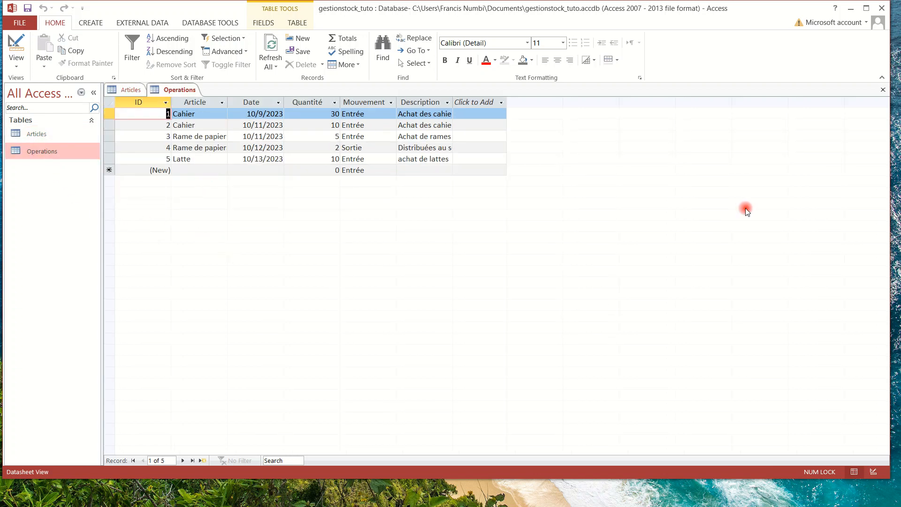
left_click(883, 89)
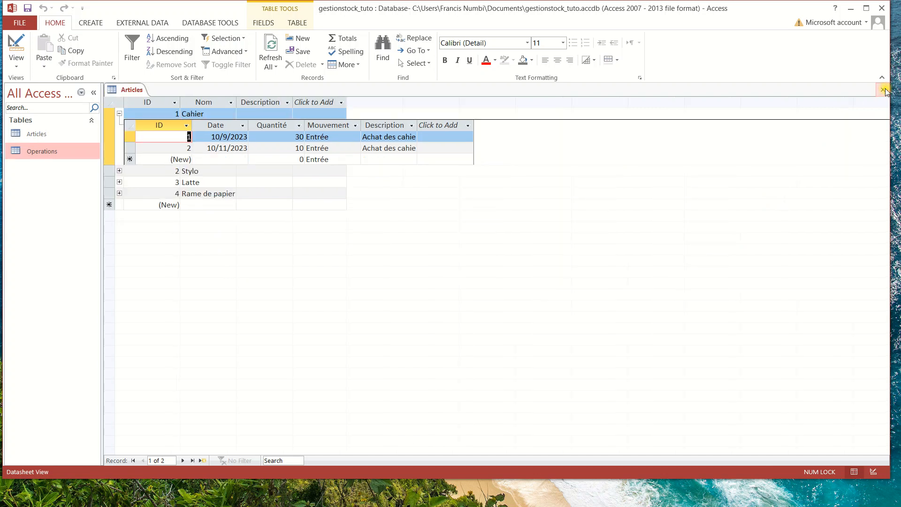
left_click(883, 90)
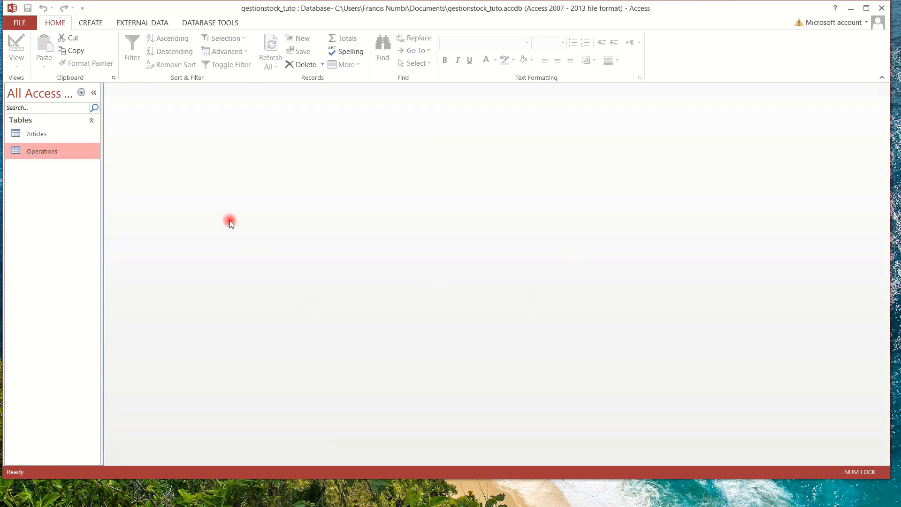
left_click(210, 23)
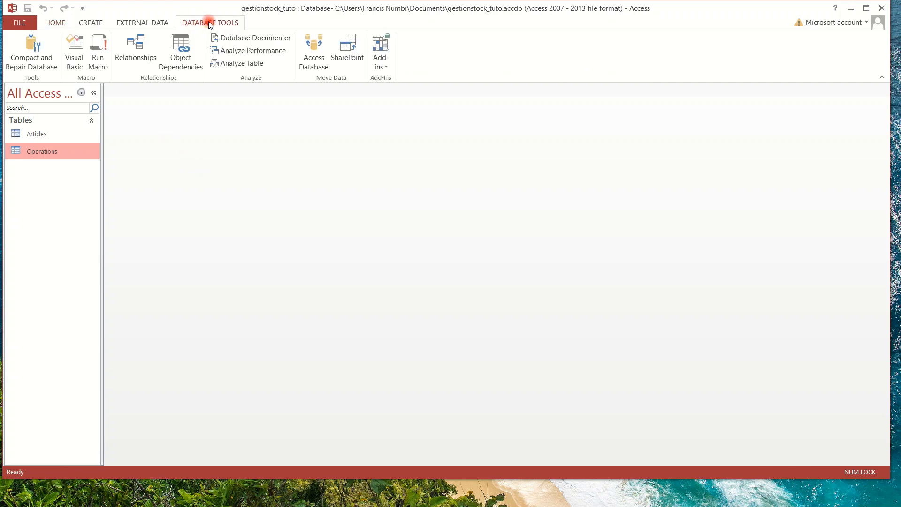
left_click(143, 43)
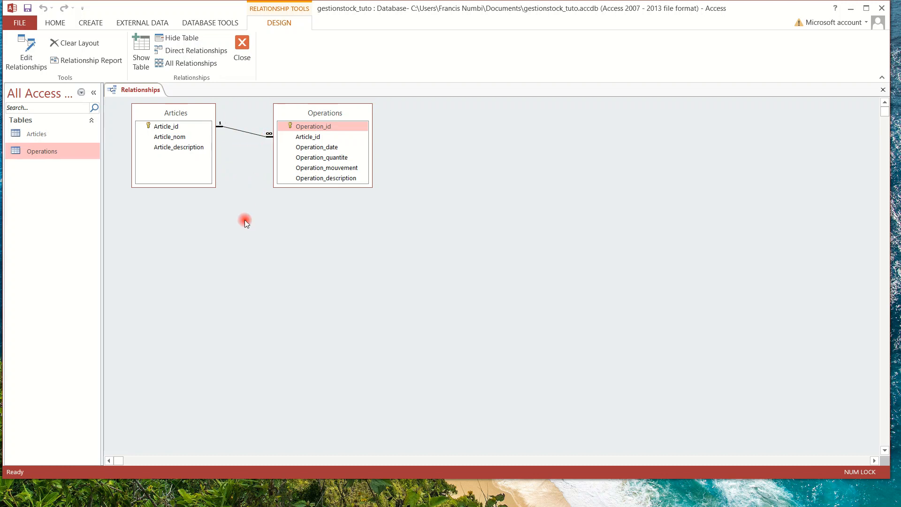
left_click(242, 39)
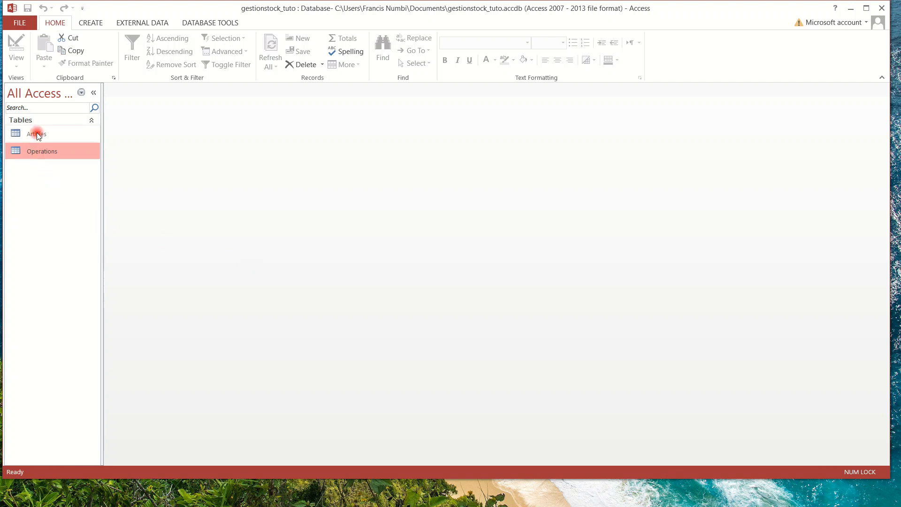
Open the Operations table showing four Entrée and one Sortie record, then go to Create.
double_click(43, 151)
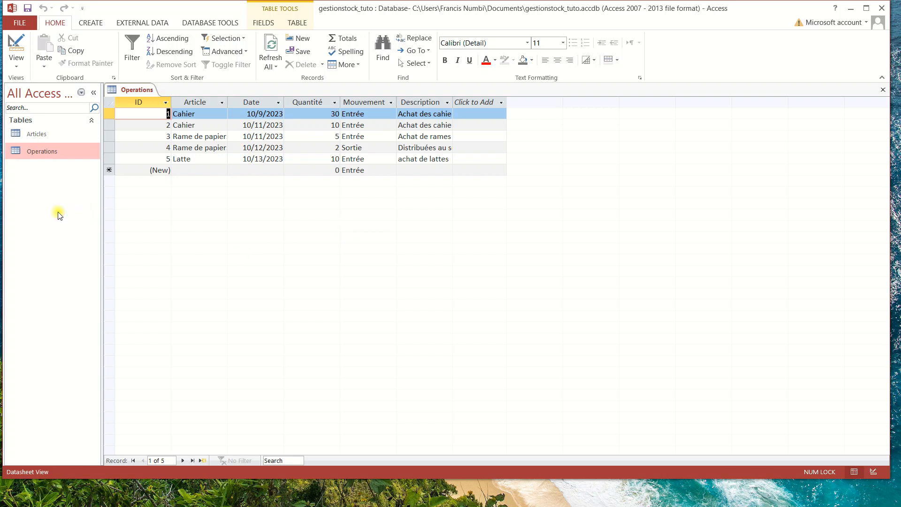
left_click(93, 25)
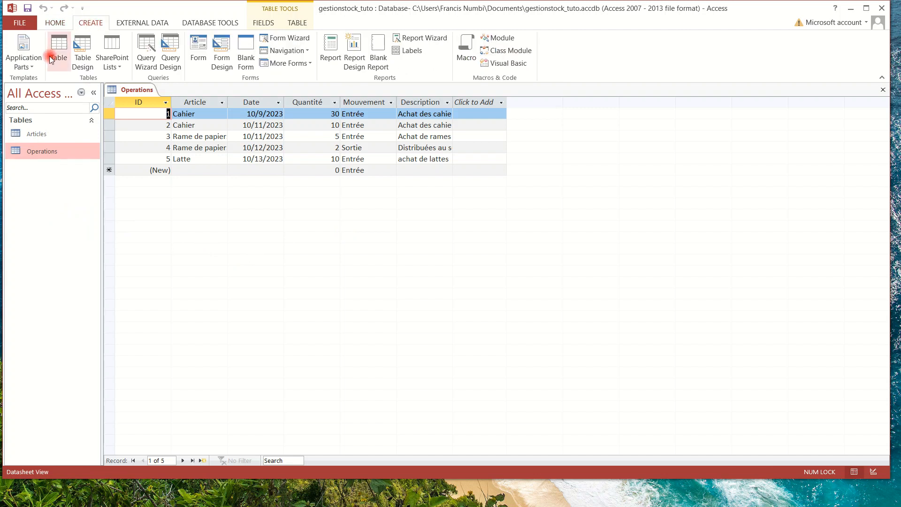
Start a new table in Design View with Beneficiaire_id as an AutoNumber field captioned ID.
left_click(81, 50)
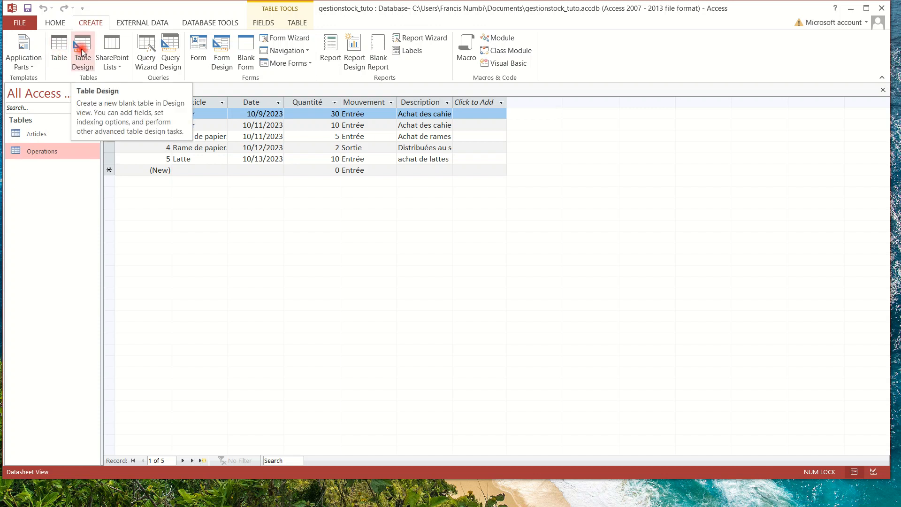
left_click(81, 50)
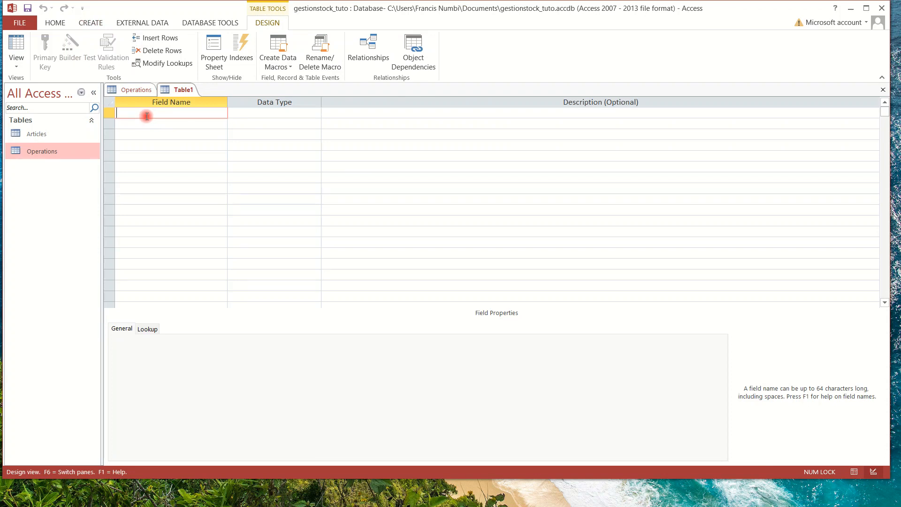
type("Beneficiaire_id")
left_click(266, 113)
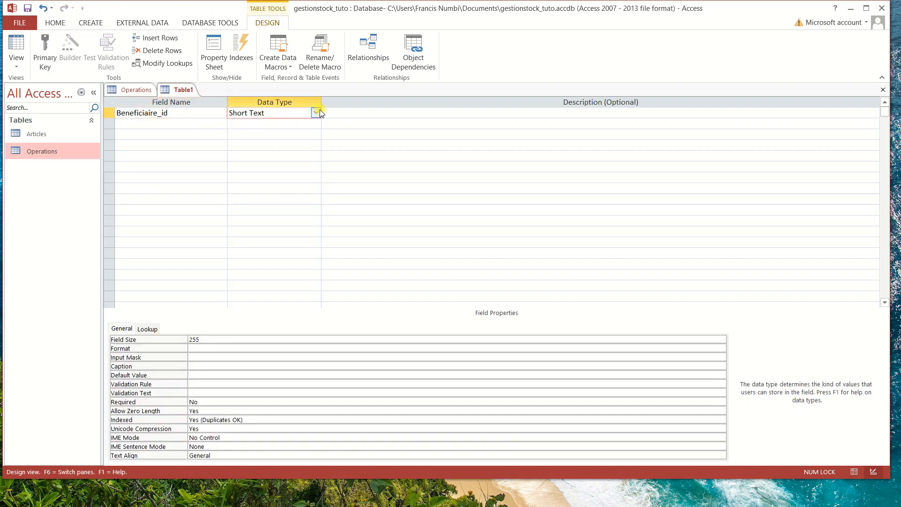
left_click(315, 113)
left_click(266, 180)
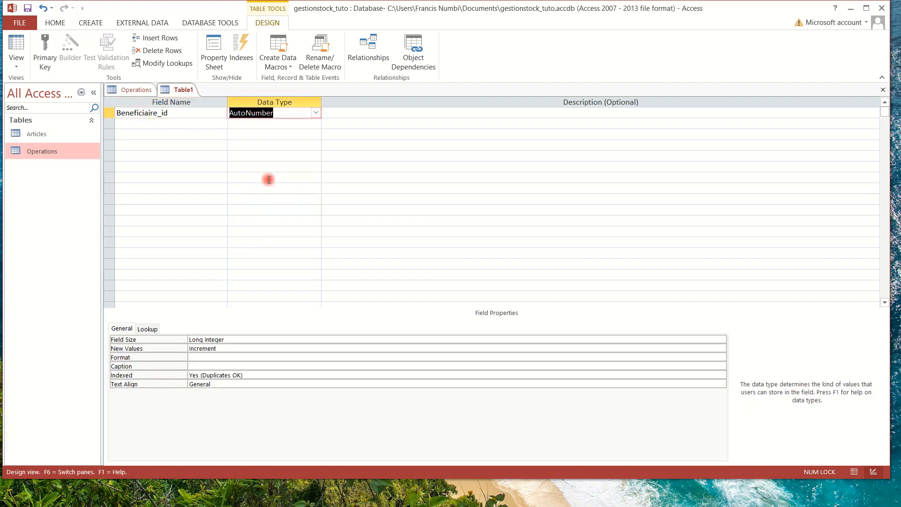
left_click(196, 365)
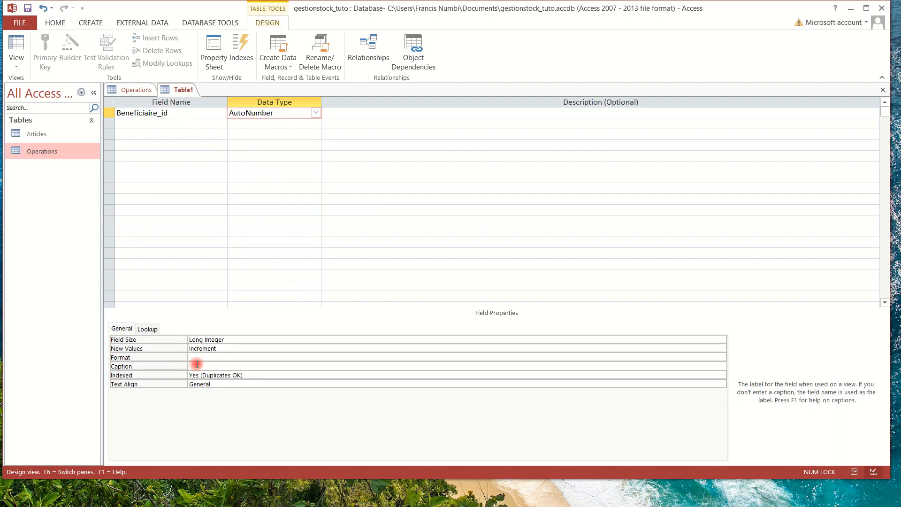
type("ID")
left_click(142, 124)
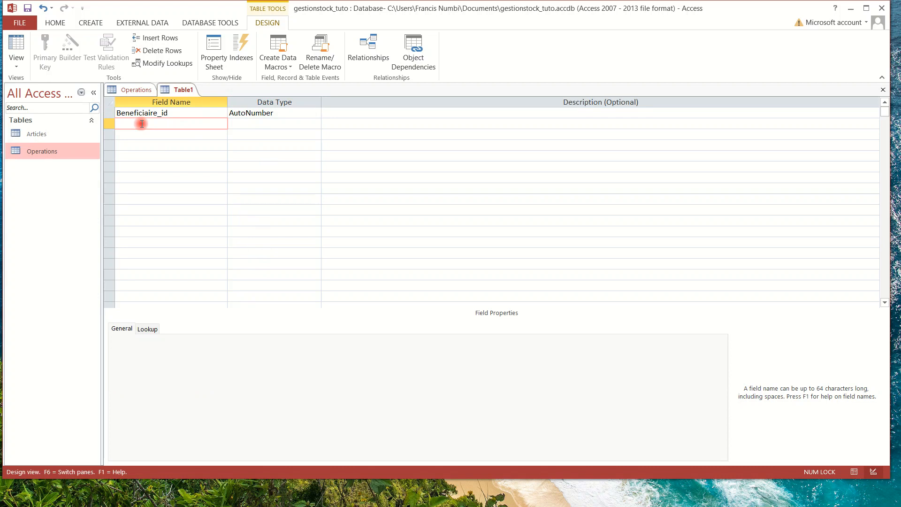
Add a second field named Beneficiaire_nom with the Short Text data type.
type("Beneficiai")
type("re_nom")
left_click(246, 120)
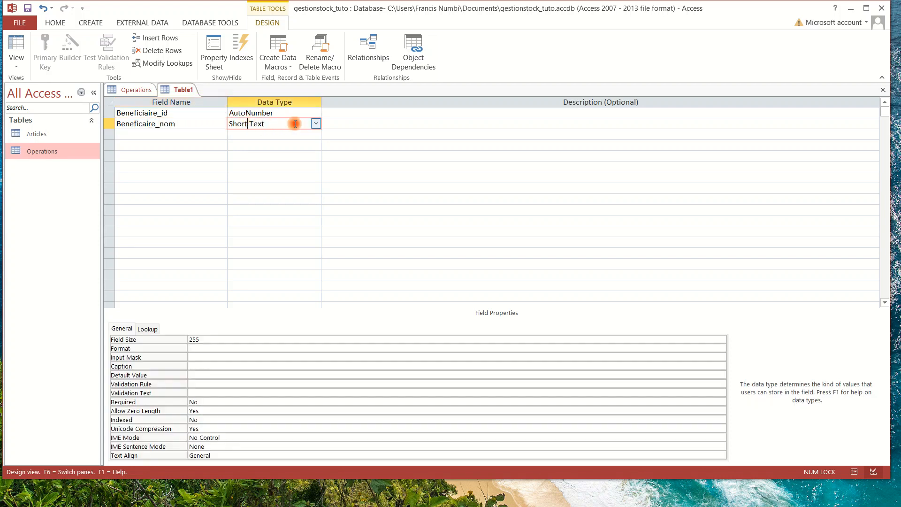
left_click(316, 122)
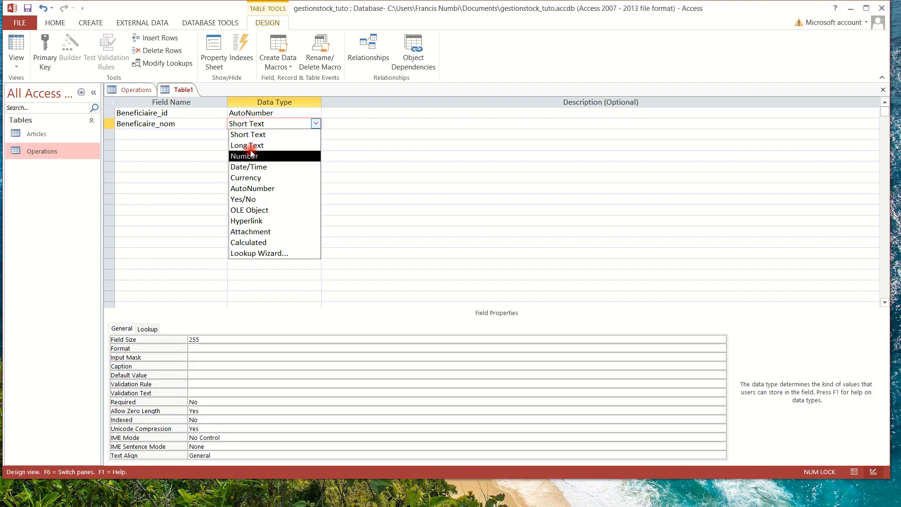
left_click(273, 135)
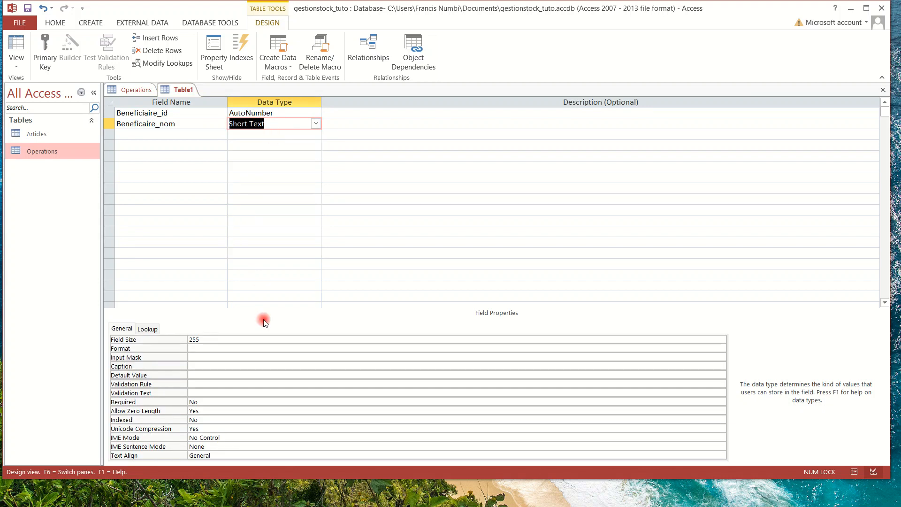
Make Beneficiaire_nom required and indexed as Yes (Duplicates OK).
left_click(247, 400)
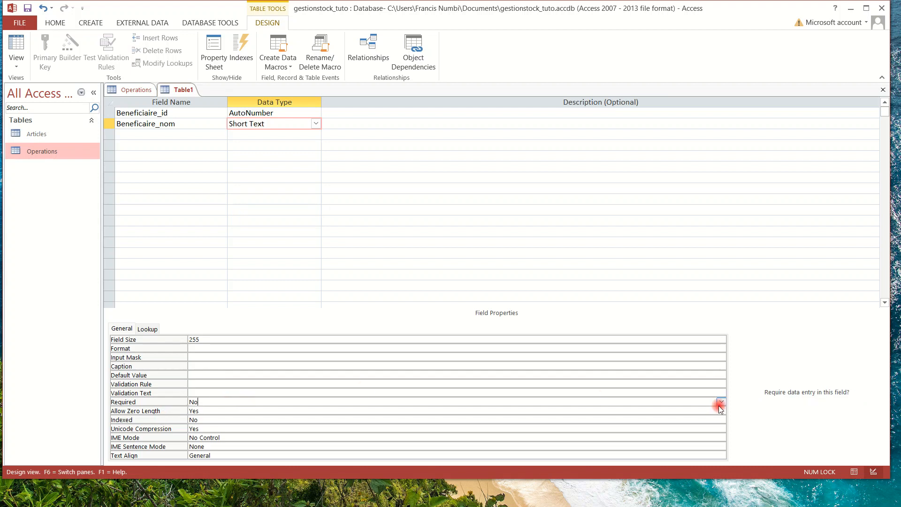
left_click(721, 403)
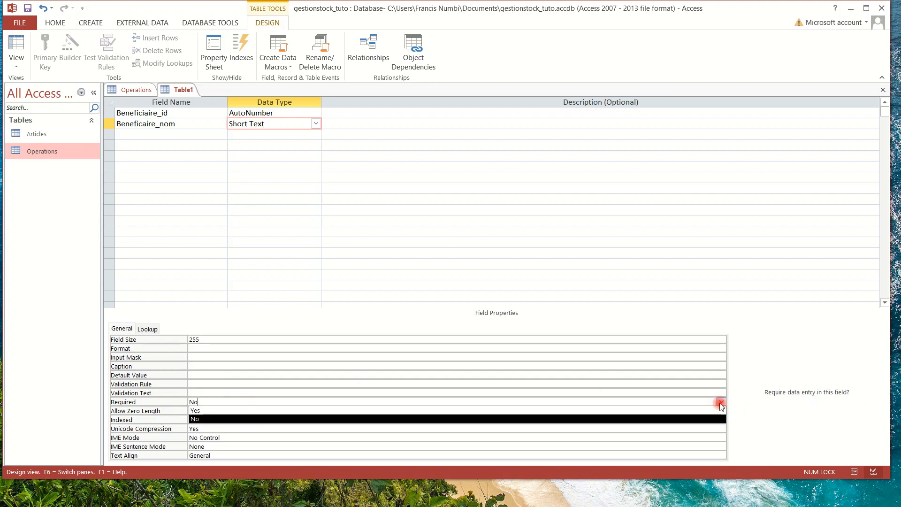
left_click(660, 411)
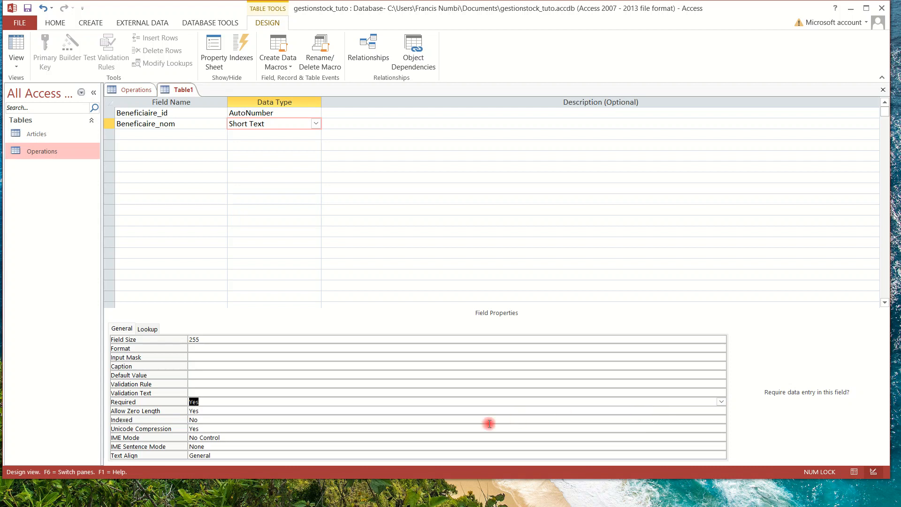
left_click(271, 421)
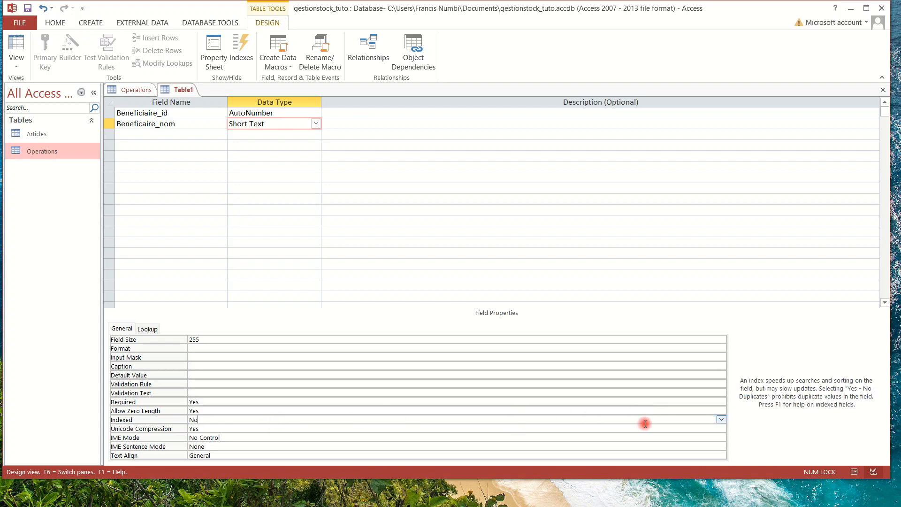
left_click(721, 418)
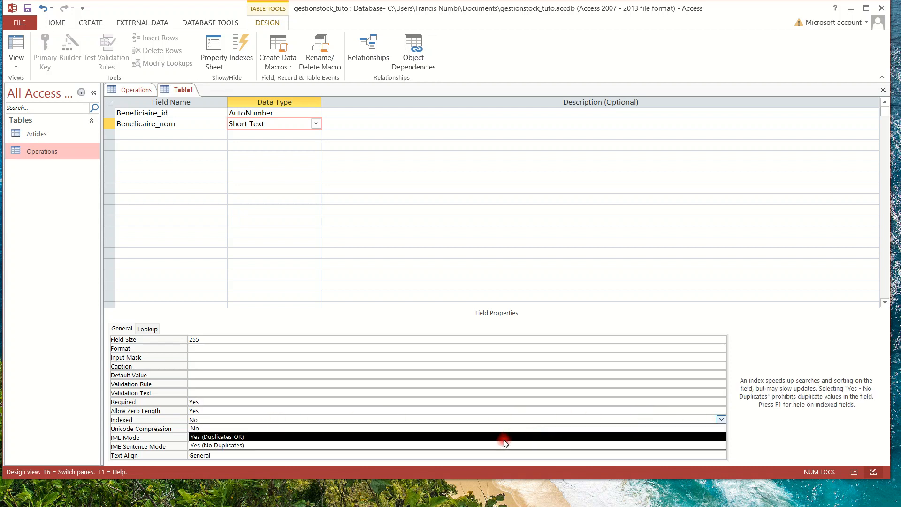
left_click(449, 437)
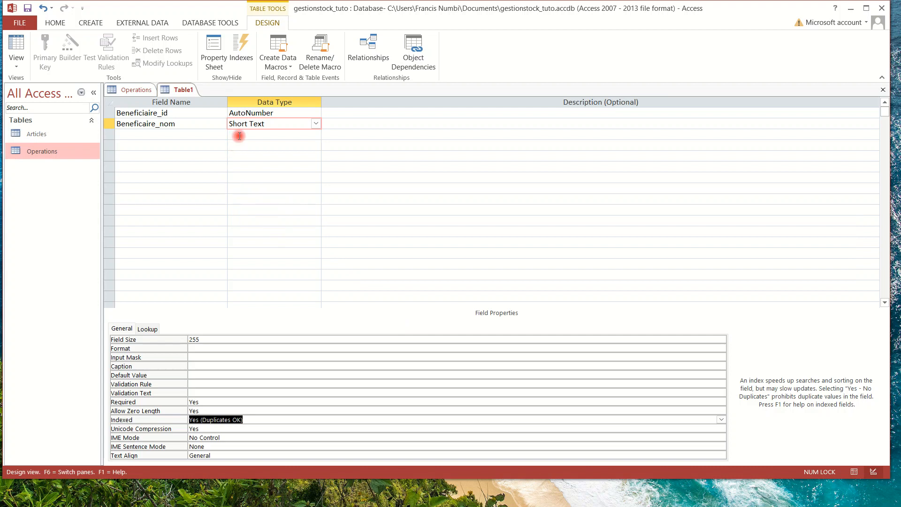
left_click(168, 134)
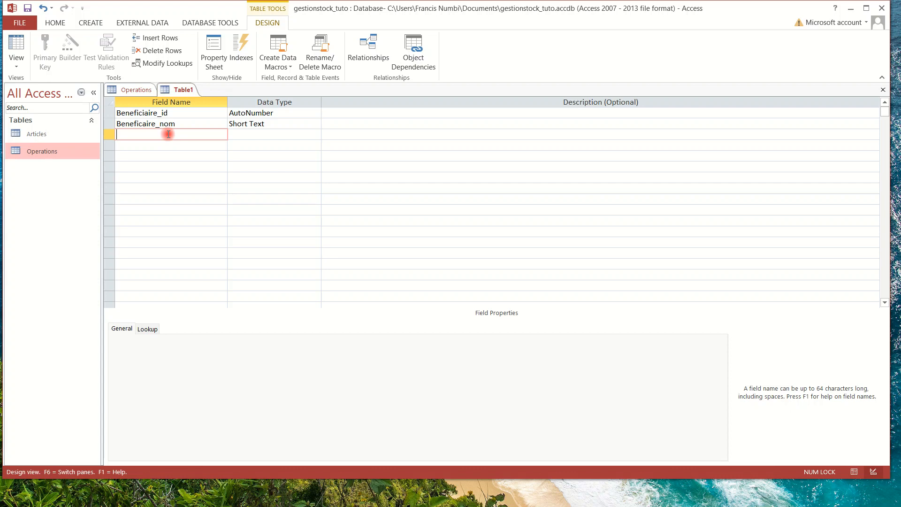
Set Beneficiaire_id as the table's primary key.
left_click(108, 112)
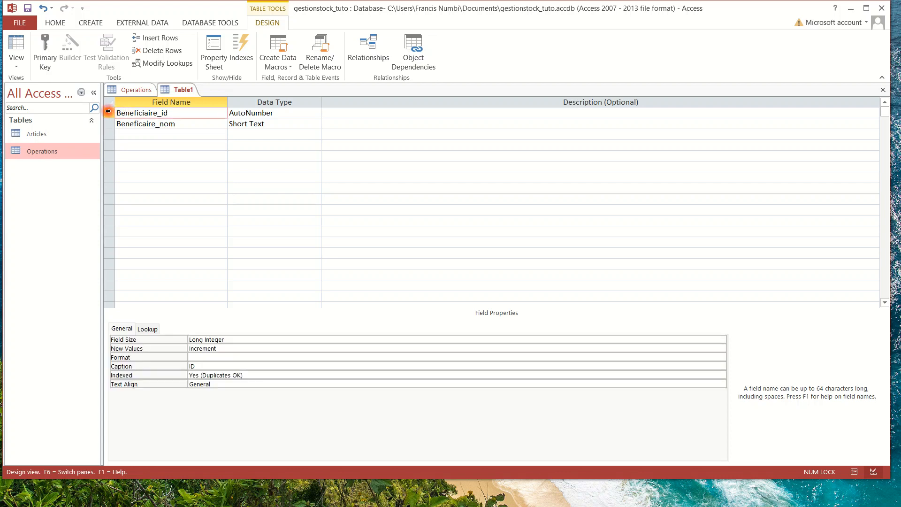
left_click(109, 113)
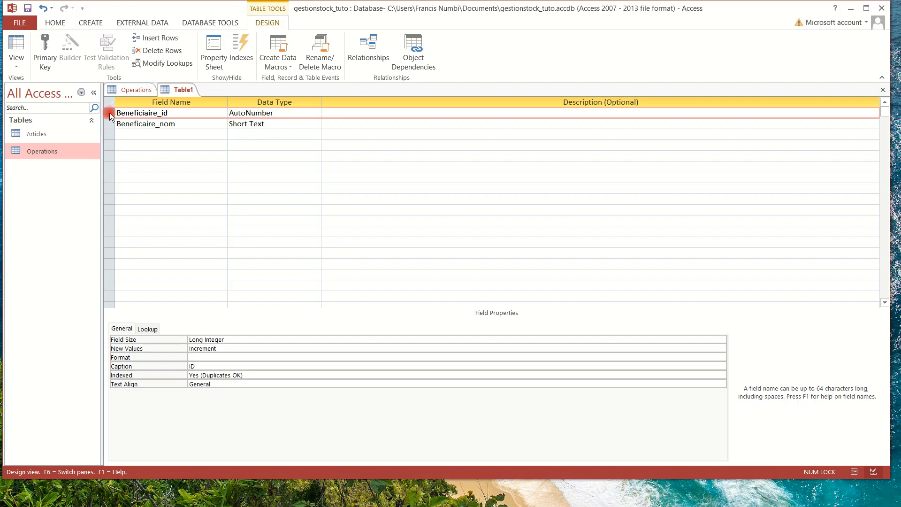
left_click(44, 52)
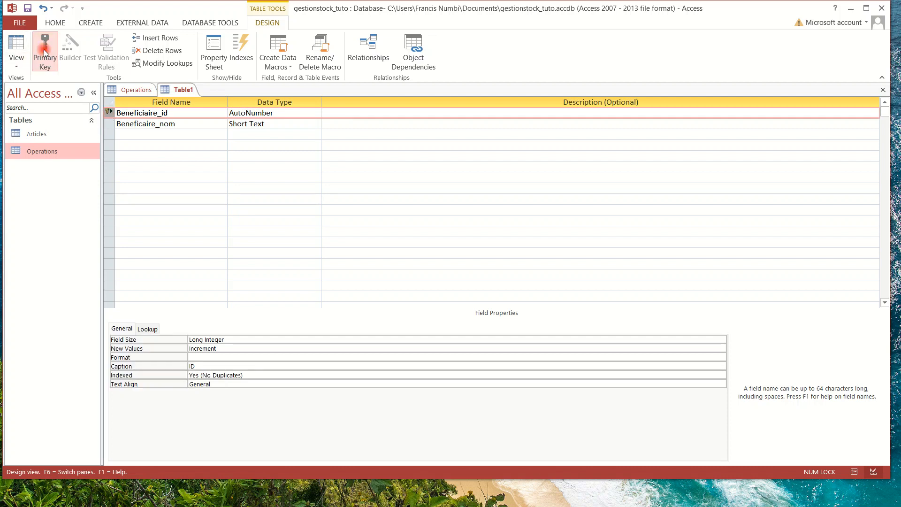
Add a third field named Beneficiaire_sexe, leaving it Short Text.
left_click(128, 135)
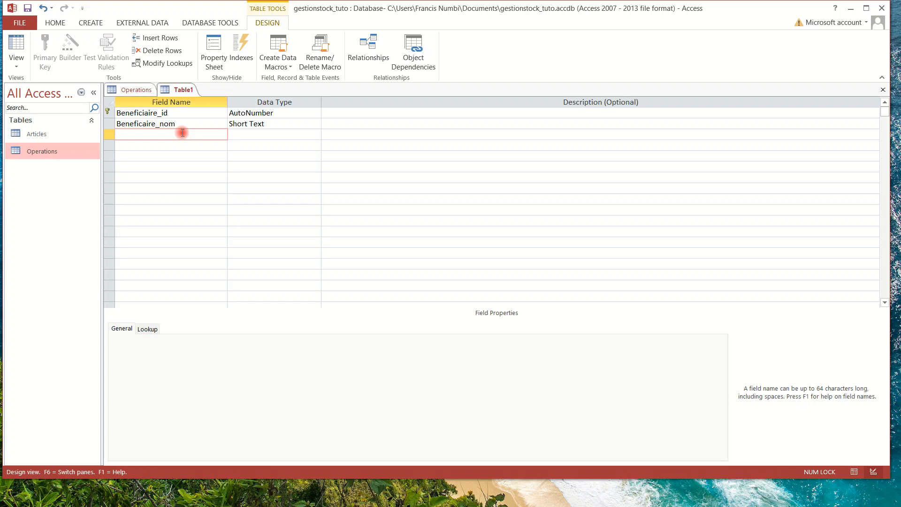
type("Beneficiaire_sexe")
left_click(295, 134)
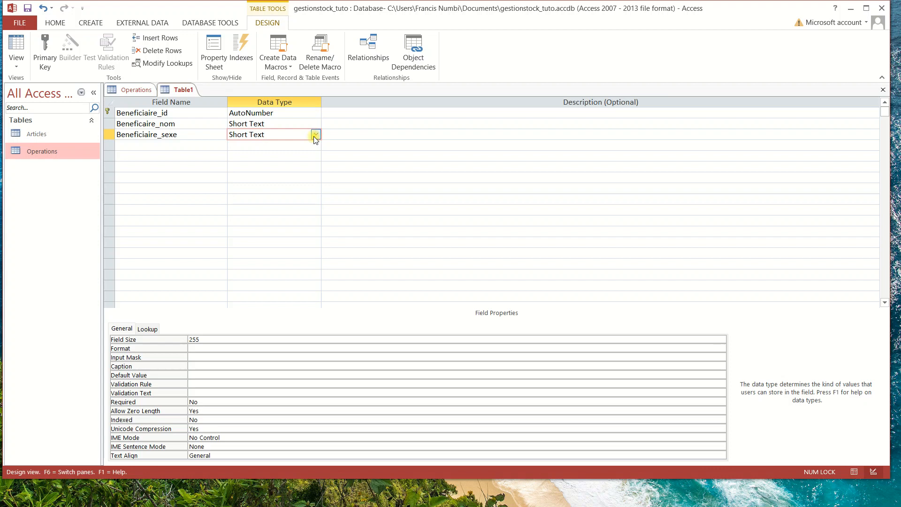
left_click(314, 134)
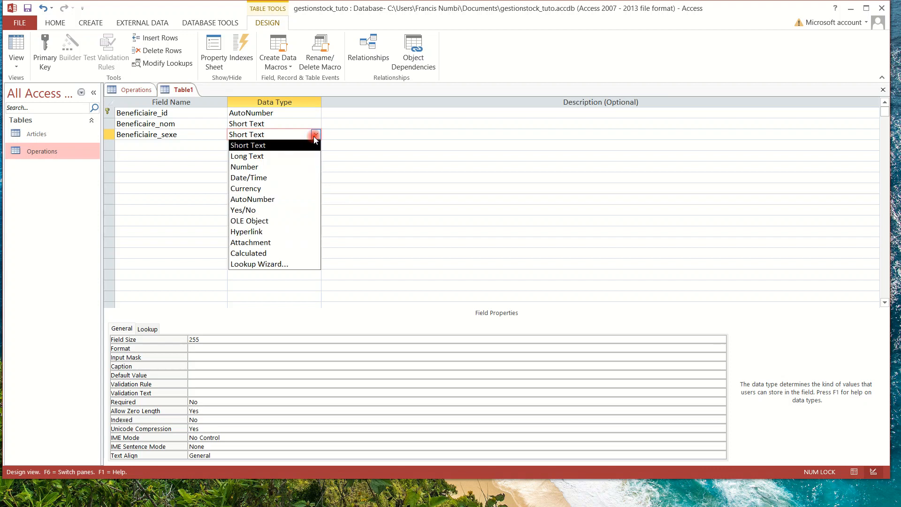
Use the Lookup Wizard to give Beneficiaire_sexe the values Homme and Femme, limited to list.
left_click(280, 260)
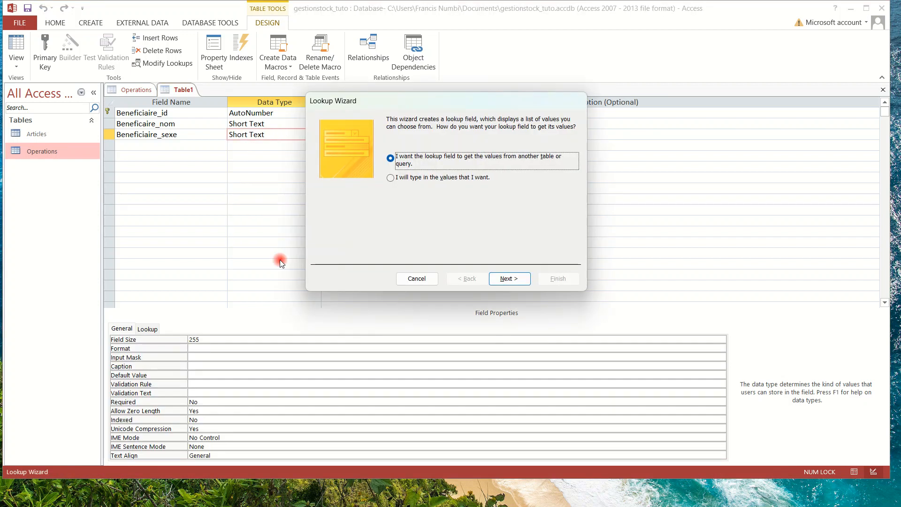
left_click(390, 179)
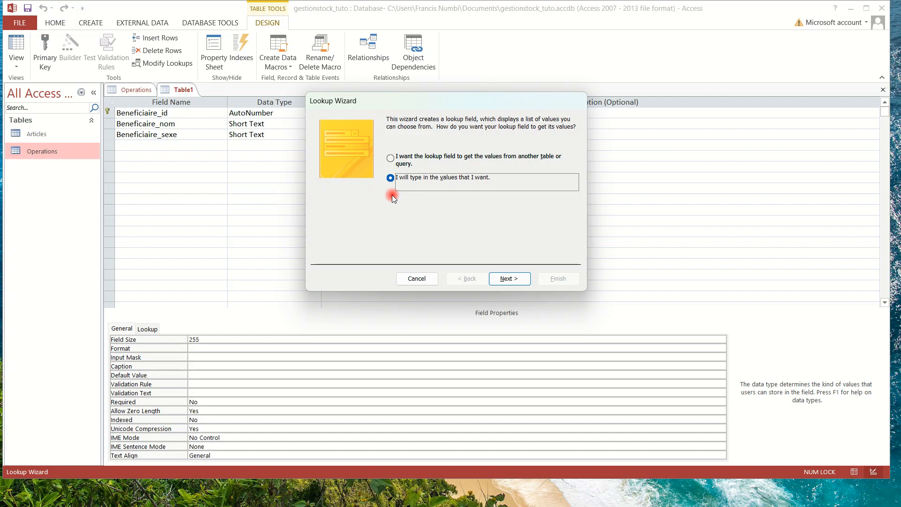
left_click(511, 279)
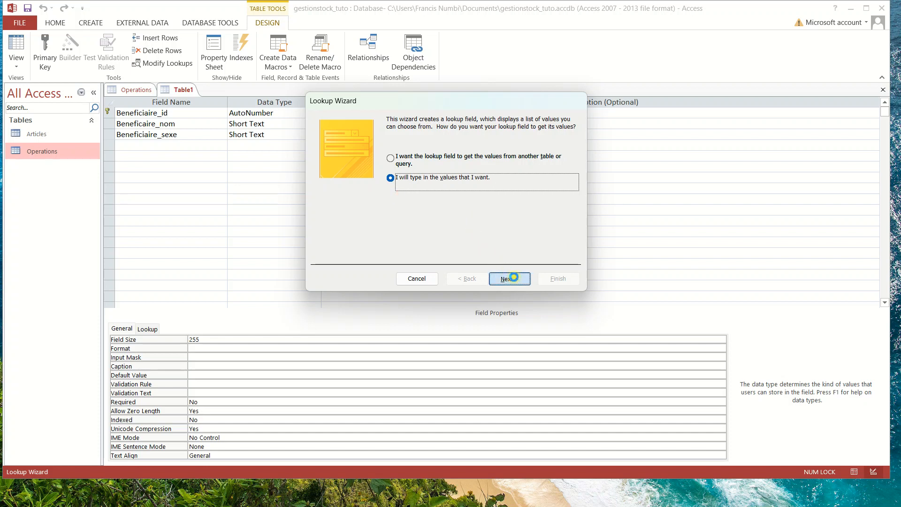
left_click(340, 187)
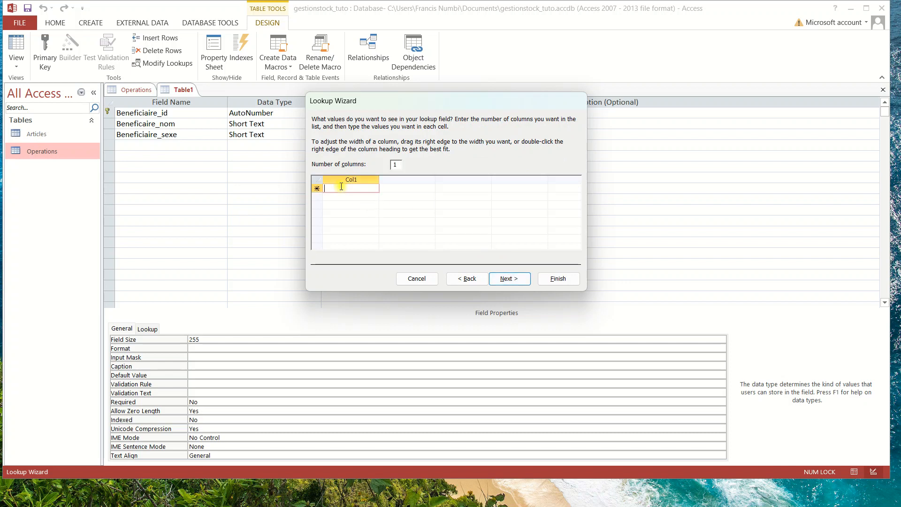
type("H")
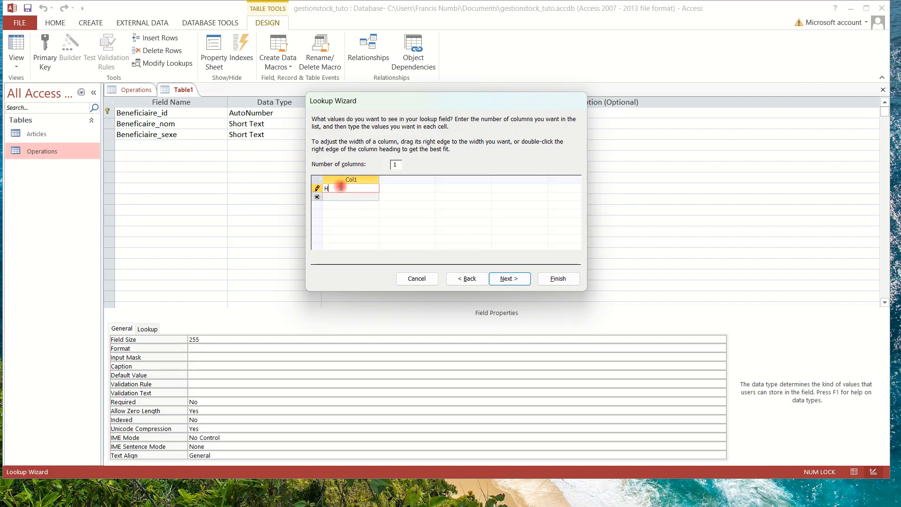
type("omme")
left_click(336, 198)
left_click(336, 197)
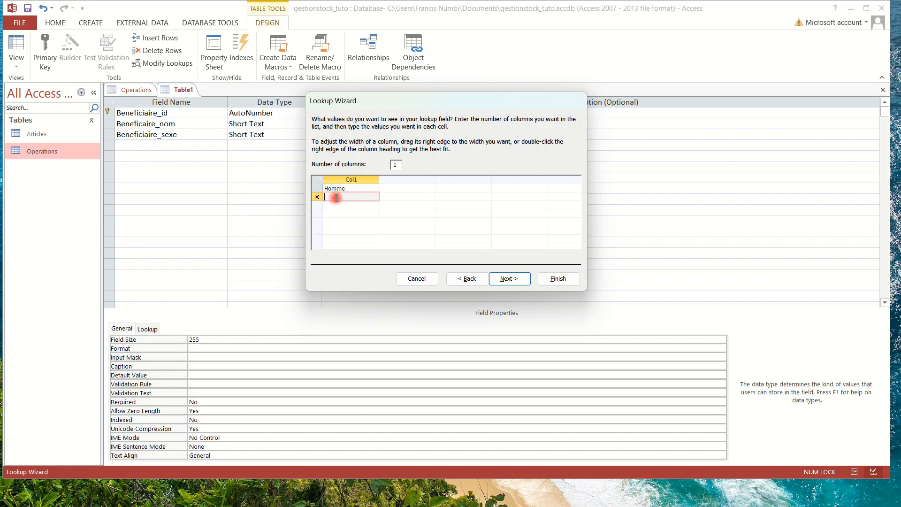
type("Femme")
left_click(413, 227)
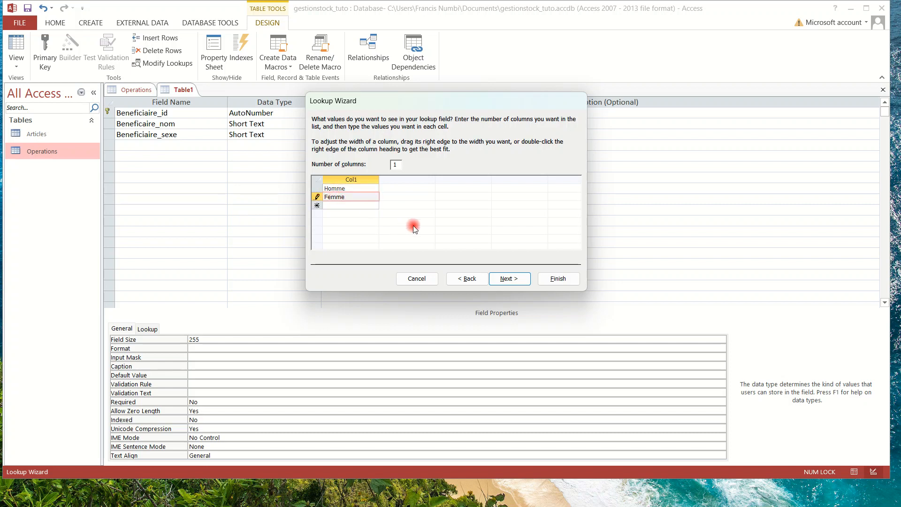
left_click(509, 278)
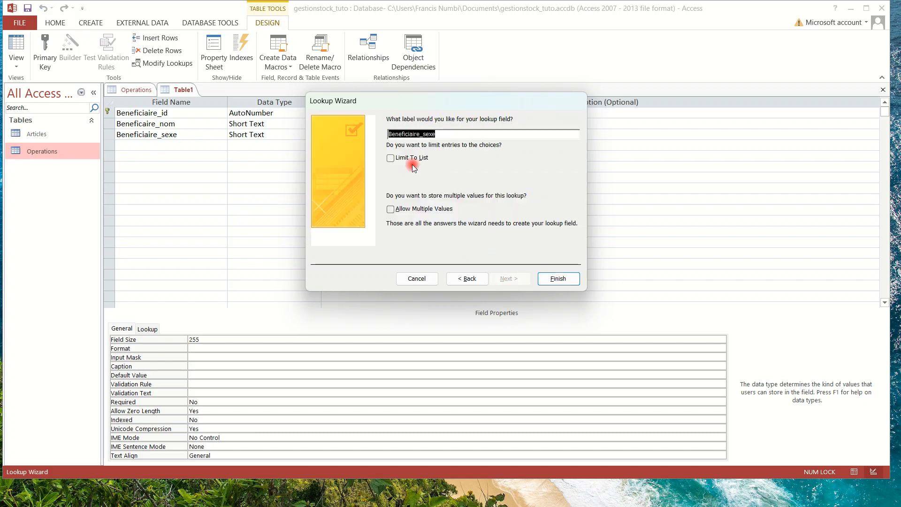
left_click(391, 159)
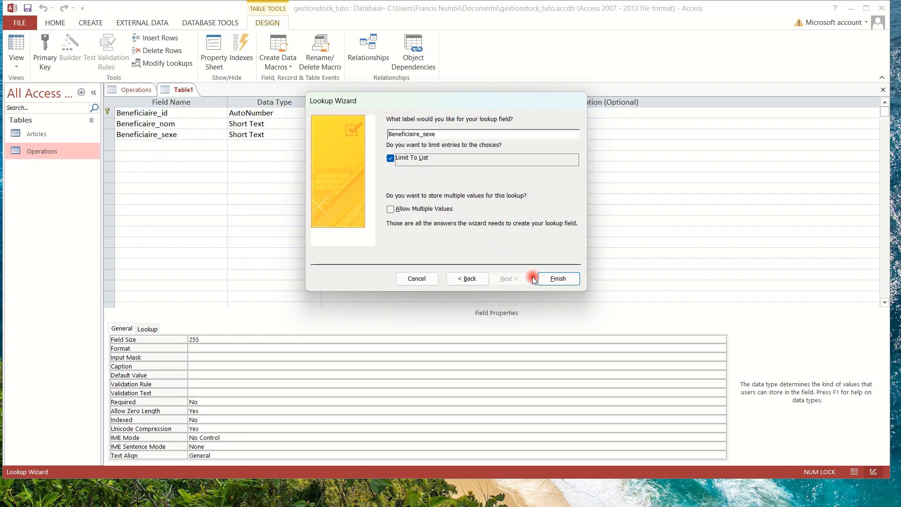
left_click(558, 278)
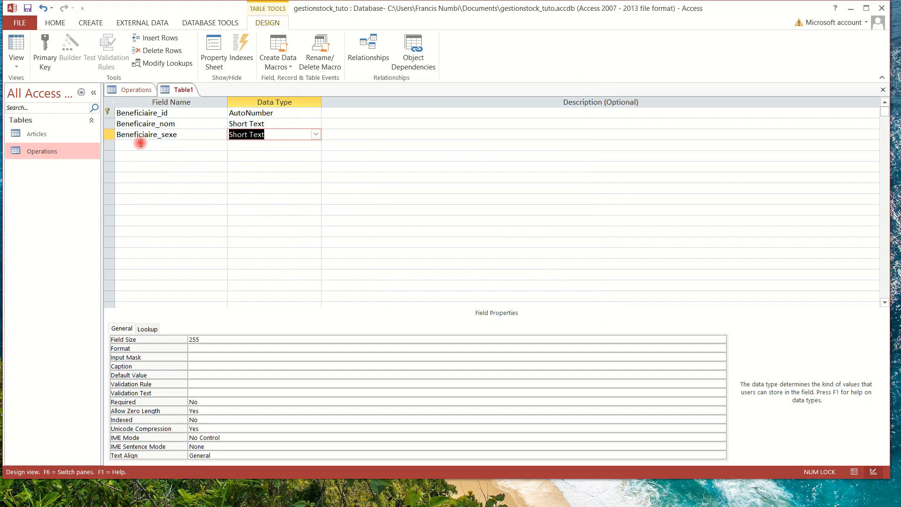
Caption the Beneficiaire_nom field as Nom.
left_click(193, 125)
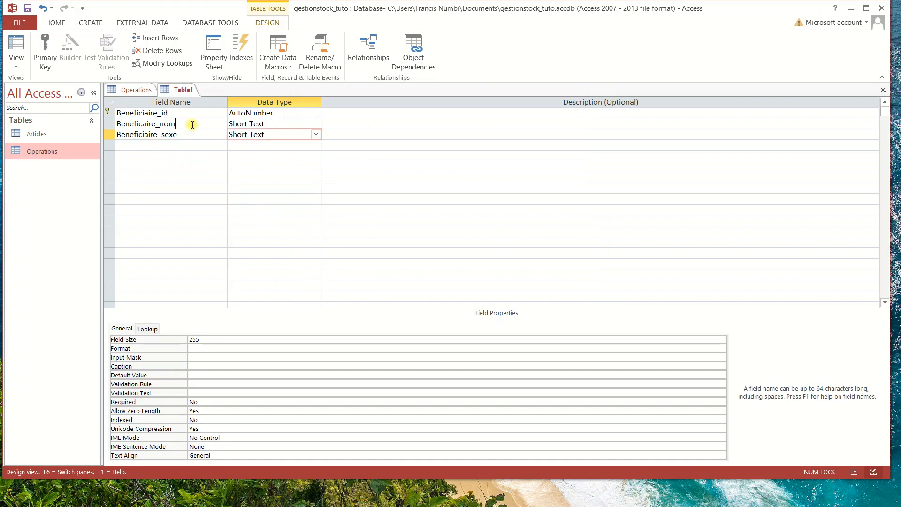
left_click(241, 125)
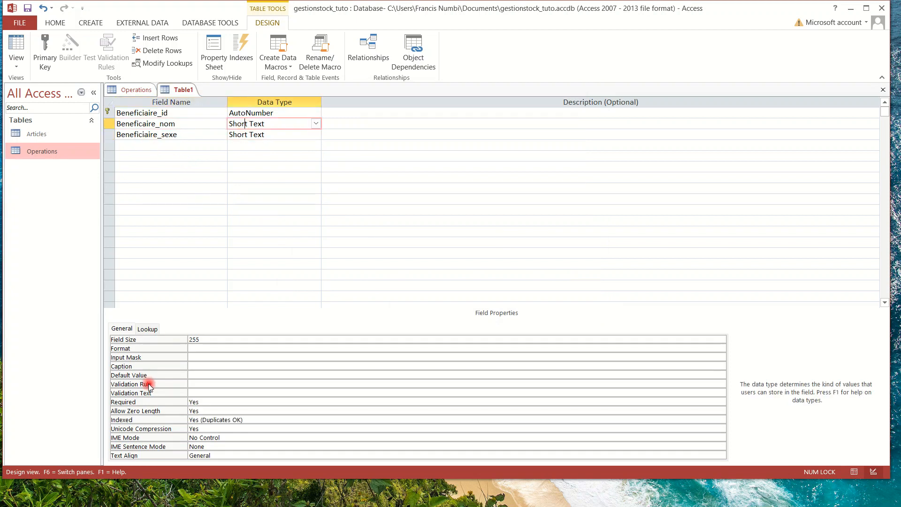
left_click(209, 365)
type("Nom")
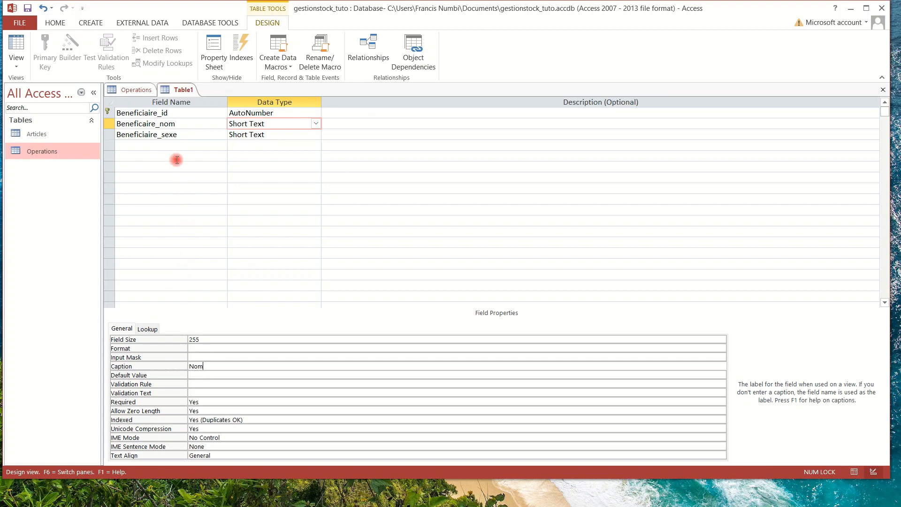
left_click(246, 113)
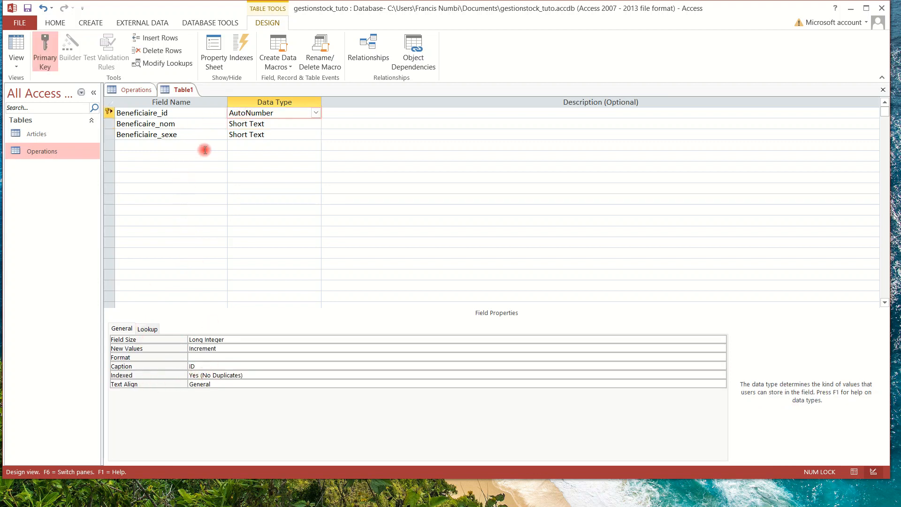
Caption Beneficiaire_sexe as Sexe and set its Required property to Yes.
left_click(242, 135)
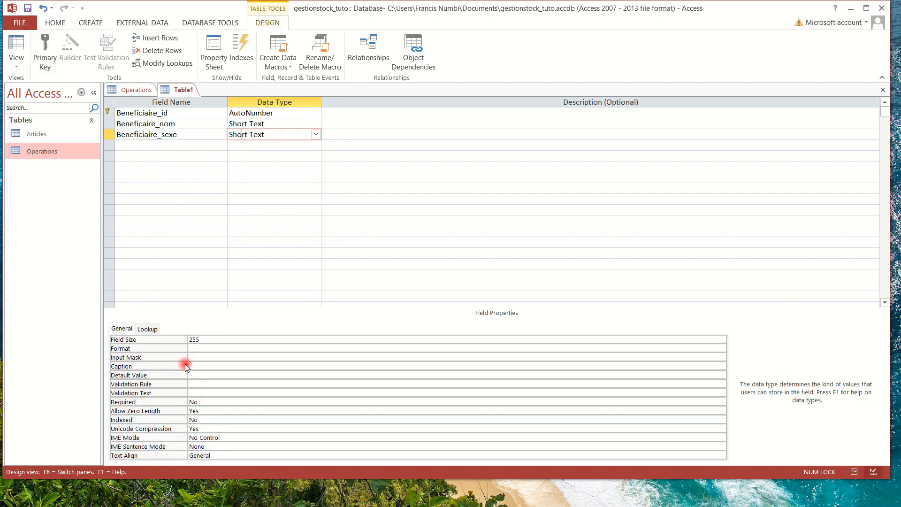
left_click(200, 364)
type("Sexe")
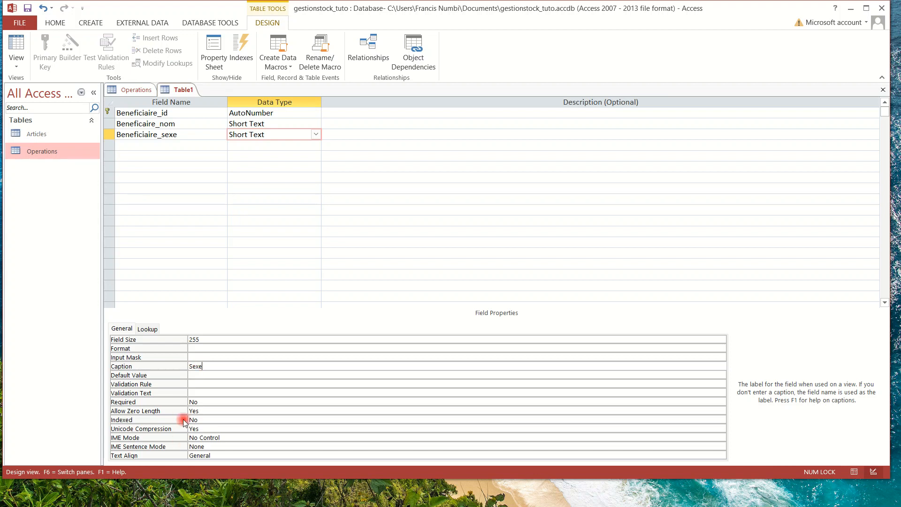
left_click(216, 401)
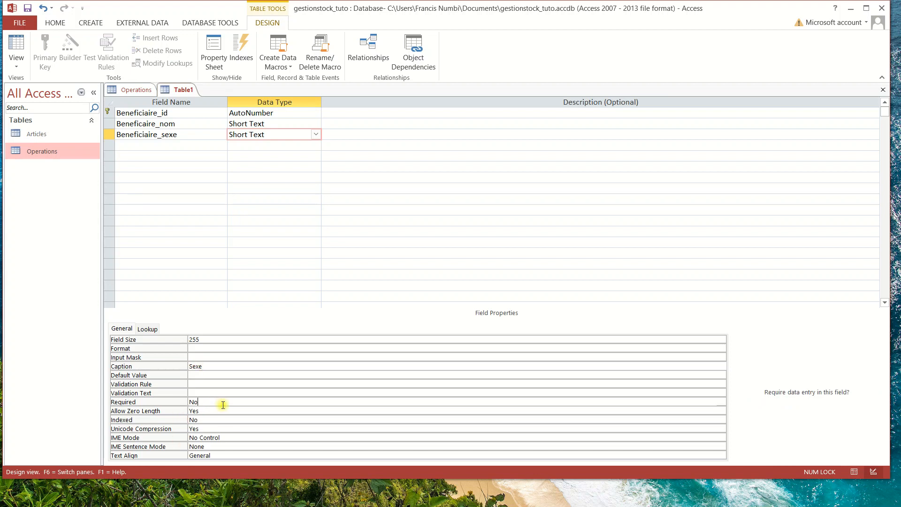
left_click(721, 402)
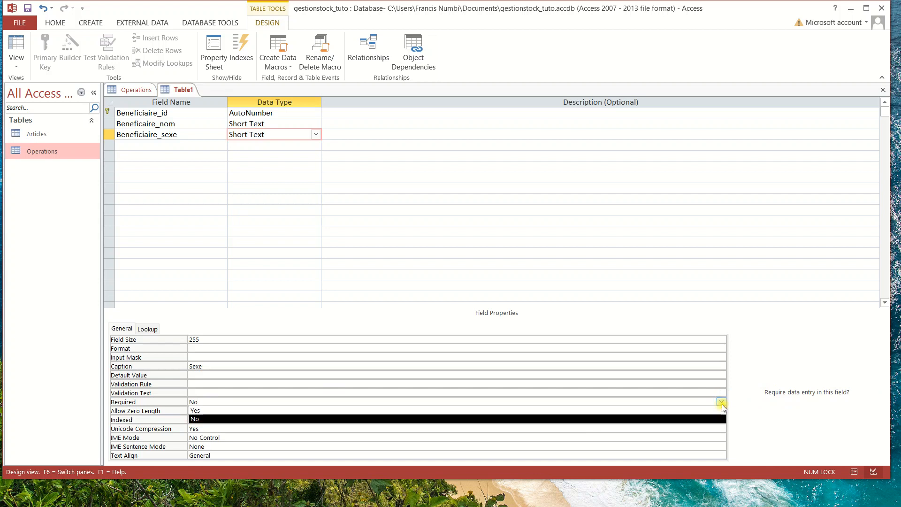
left_click(287, 411)
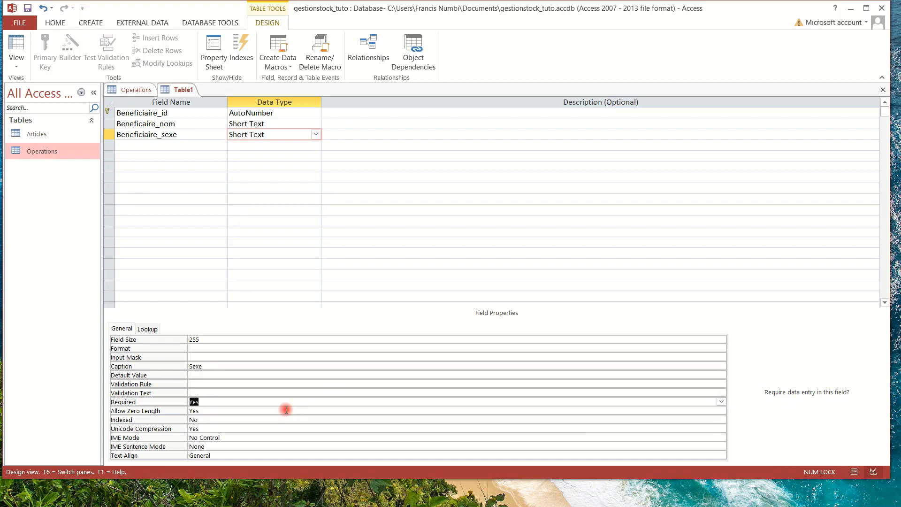
left_click(199, 374)
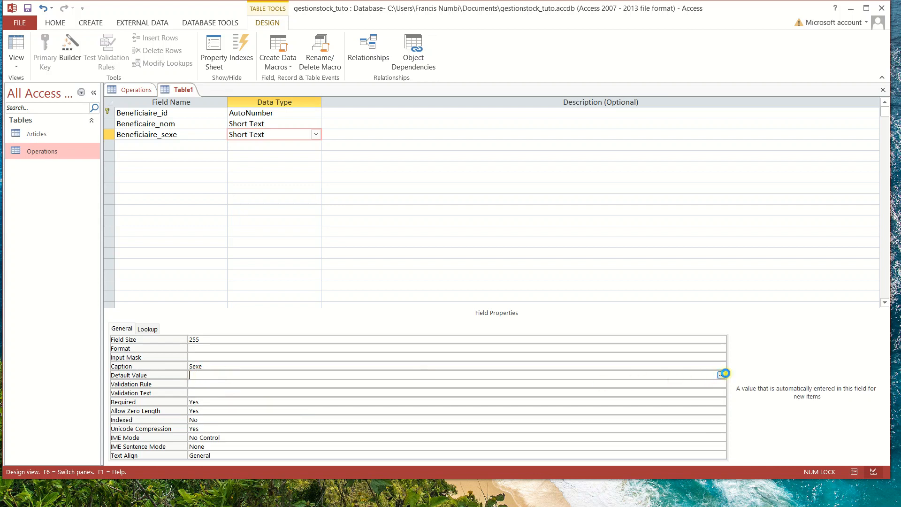
left_click(721, 374)
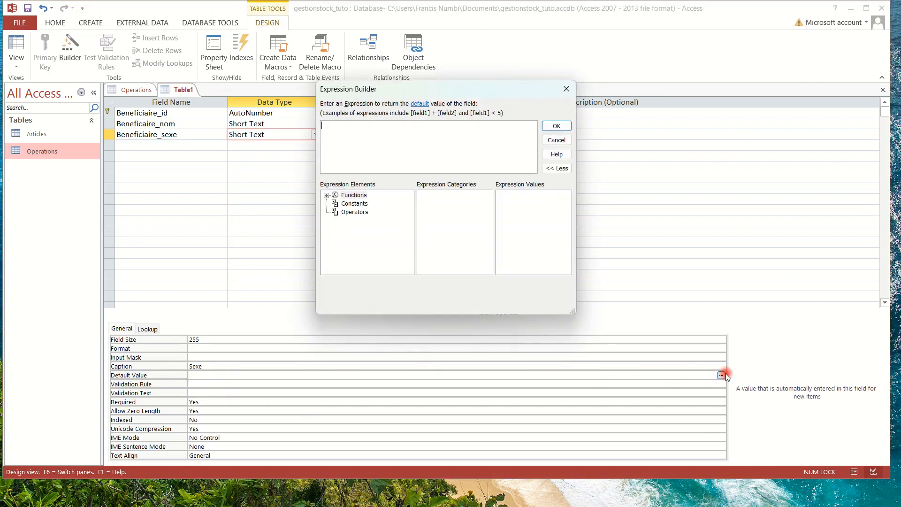
Set Beneficiaire_sexe's default value to ="Homme" through the Expression Builder.
left_click(372, 143)
type("Homme")
left_click(556, 126)
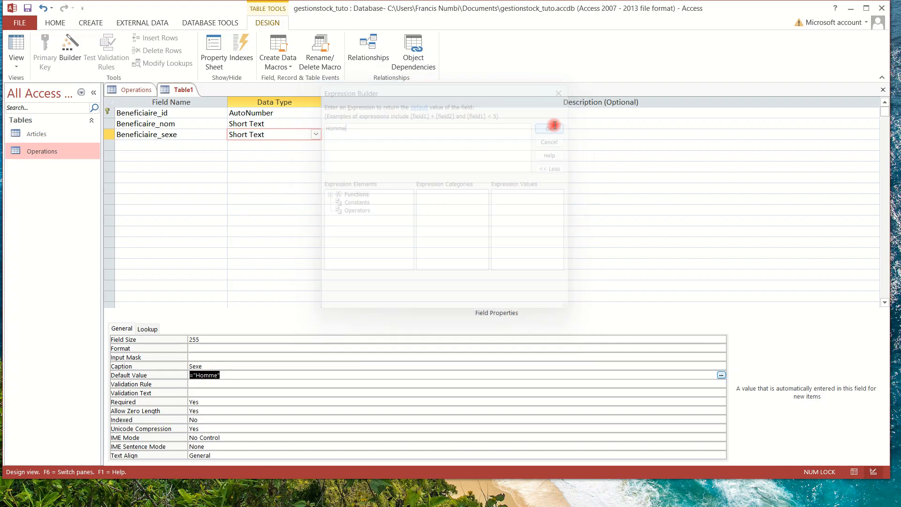
left_click(221, 376)
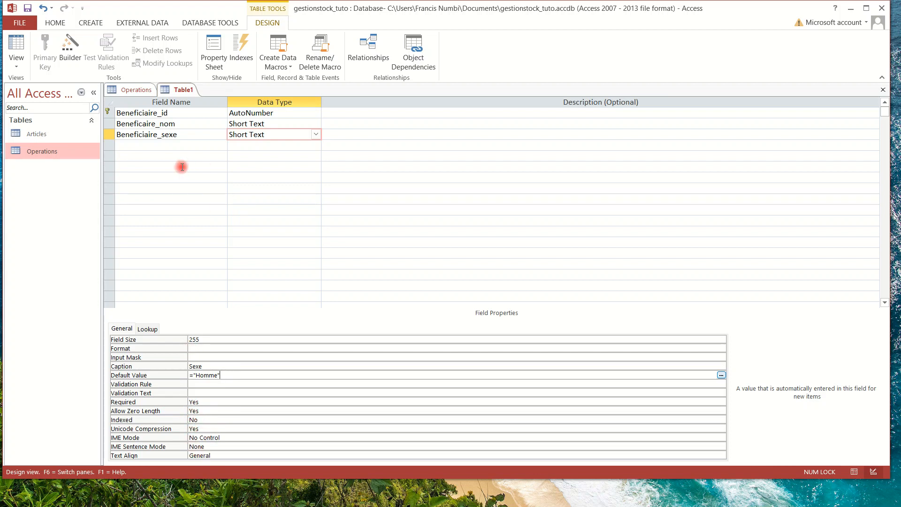
Add a fourth field, Beneficiaire_phone, keeping Short Text, and select its Input Mask property.
left_click(136, 149)
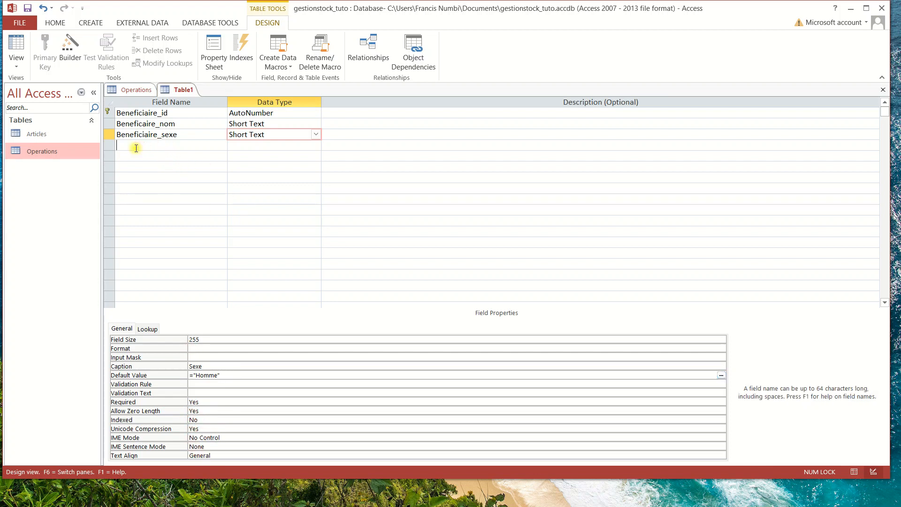
left_click(136, 148)
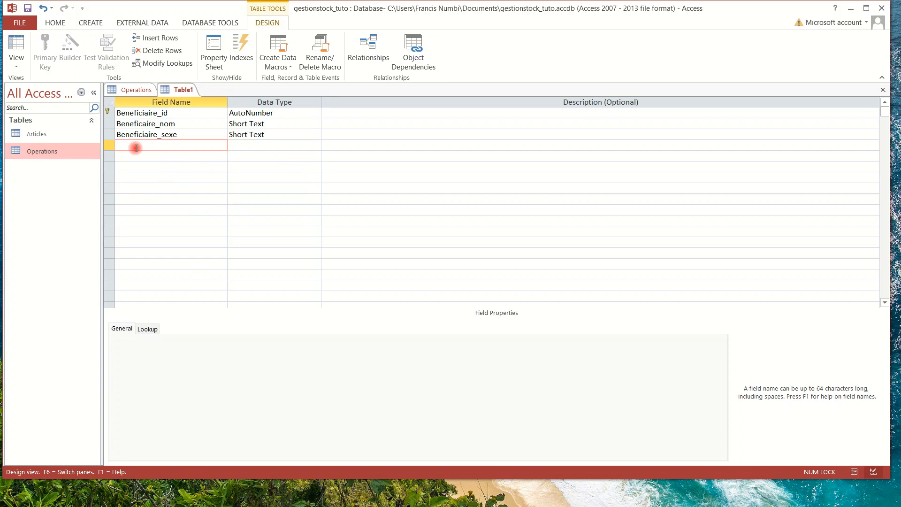
type("Beneficiaire_phone")
left_click(241, 145)
left_click(317, 146)
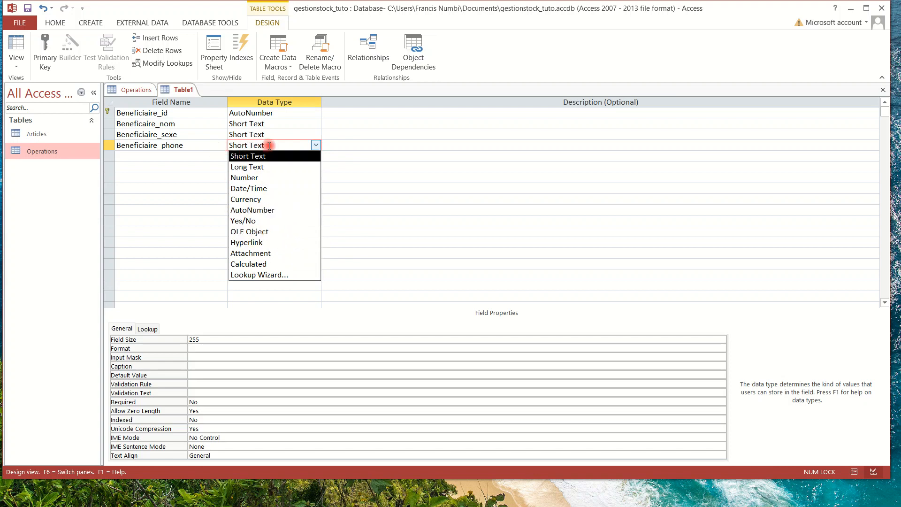
left_click(208, 146)
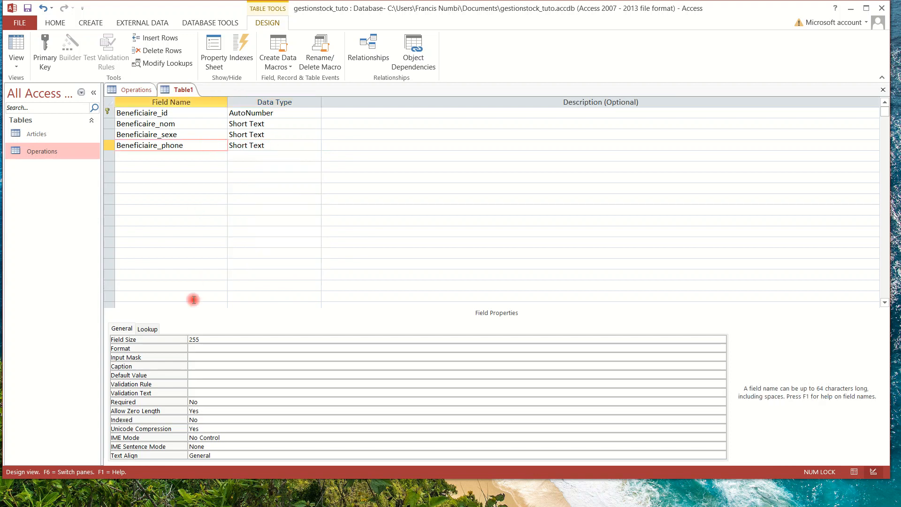
left_click(195, 355)
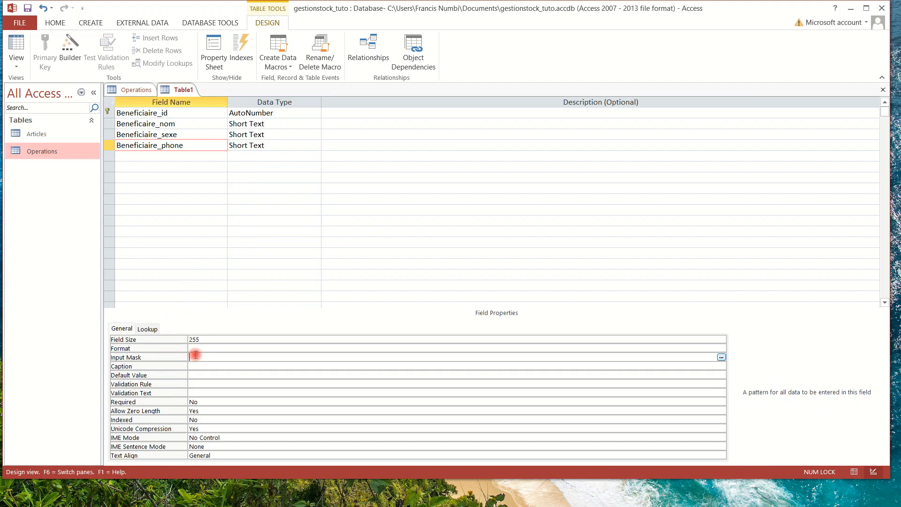
Save the new table as Beneficiaires and leave Beneficiaire_phone without an input mask.
left_click(721, 357)
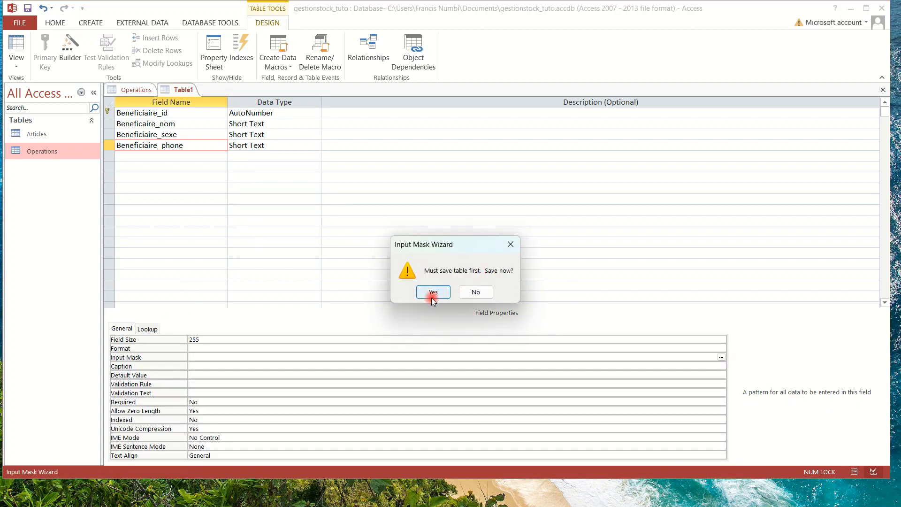
left_click(428, 295)
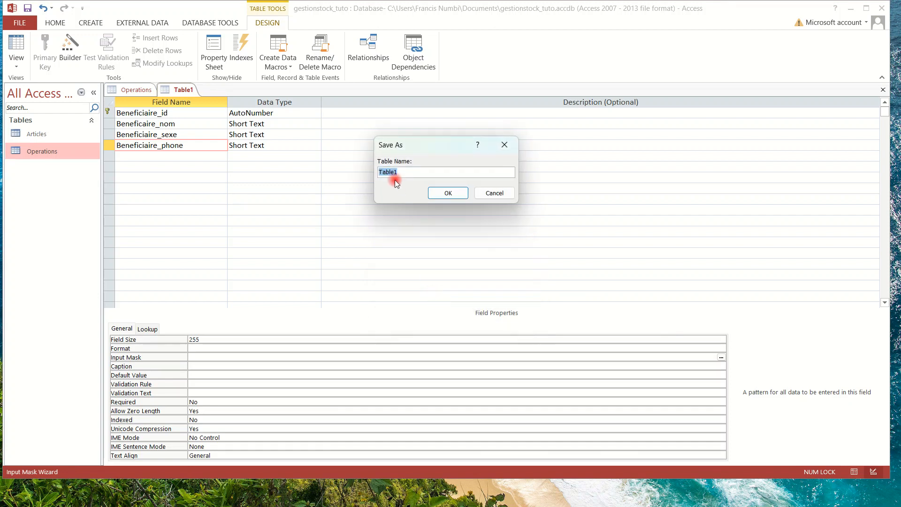
type("Beneficiaires")
left_click(448, 193)
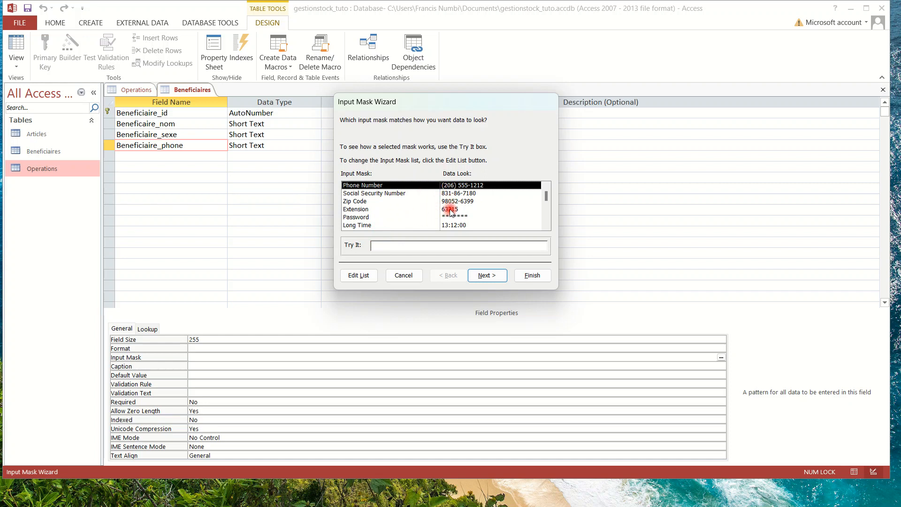
left_click(403, 276)
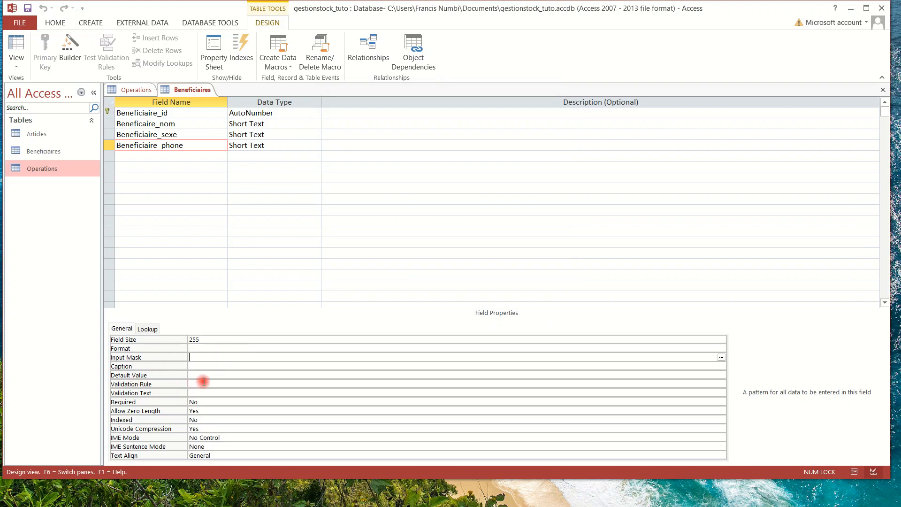
Give Beneficiaire_phone the caption Téléphone.
left_click(195, 367)
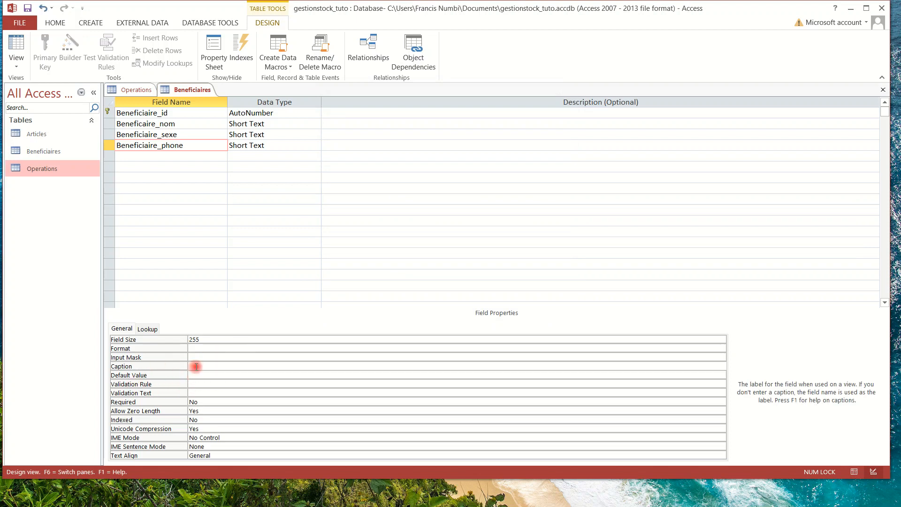
type("Te")
left_click(193, 402)
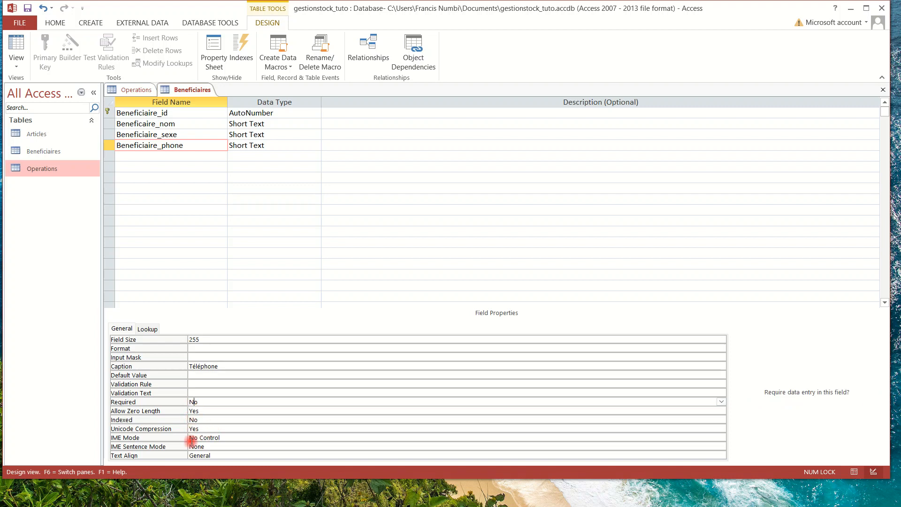
left_click(155, 155)
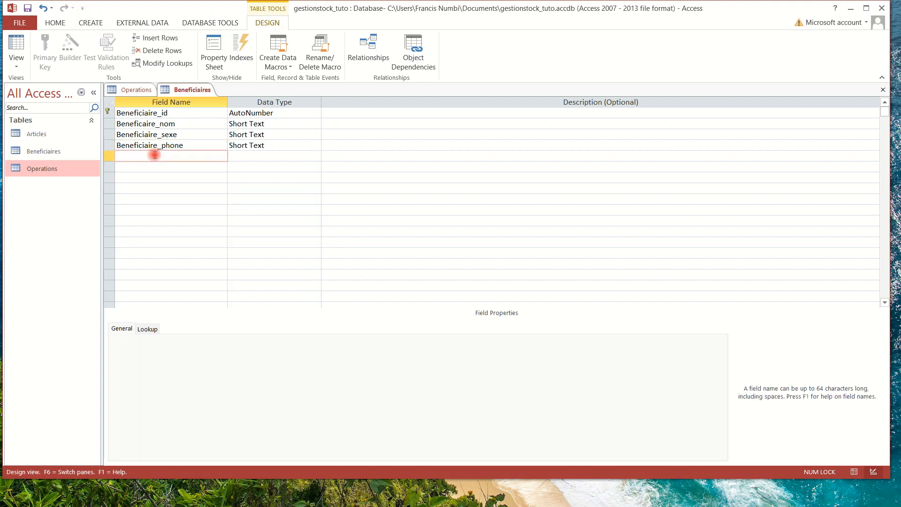
Add Beneficiaire_adresse as a Short Text field with the caption Adresse.
type("Beneficiaire_adresse")
left_click(255, 155)
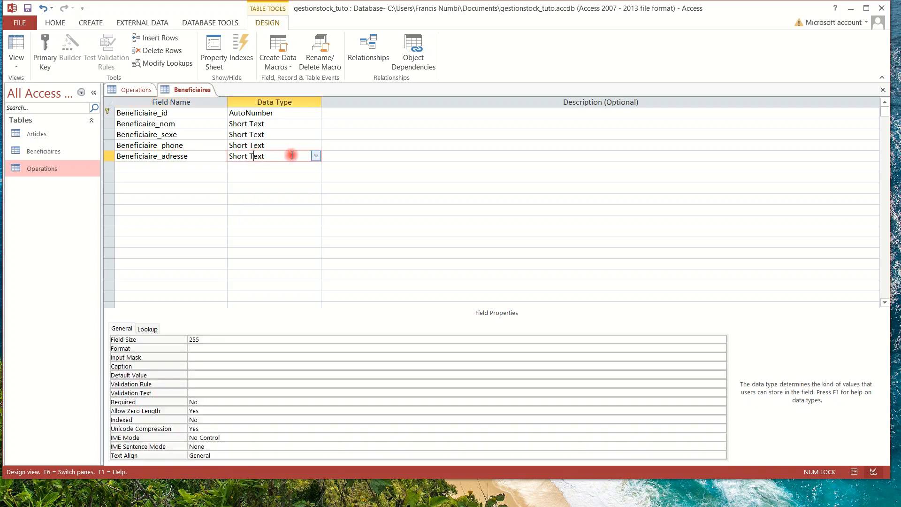
left_click(202, 368)
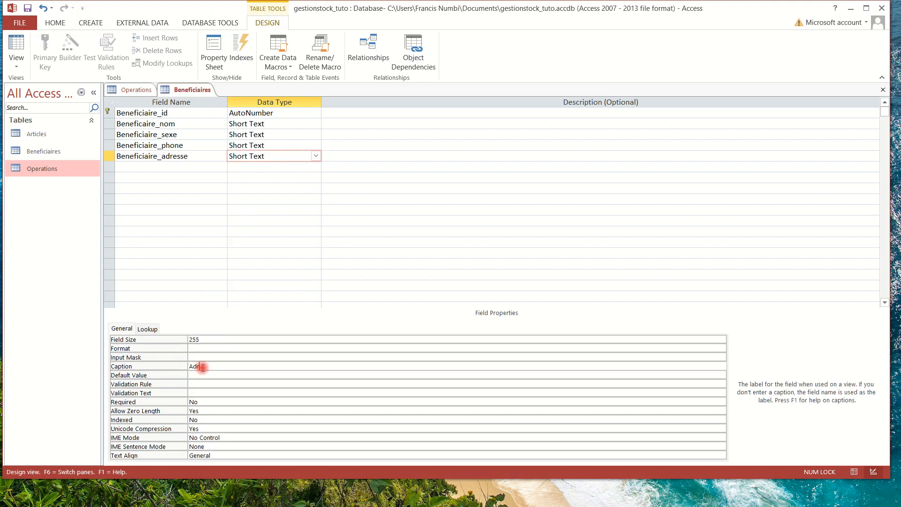
type("Adresse")
left_click(203, 402)
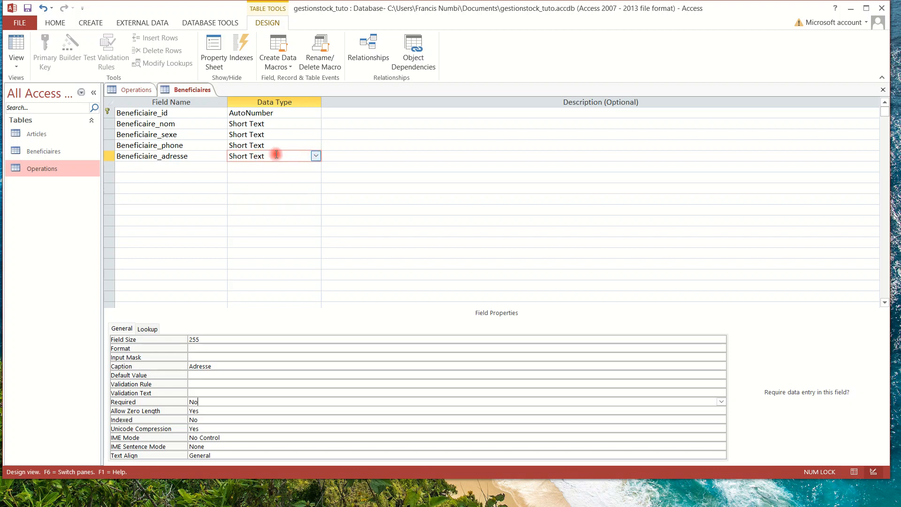
left_click(147, 167)
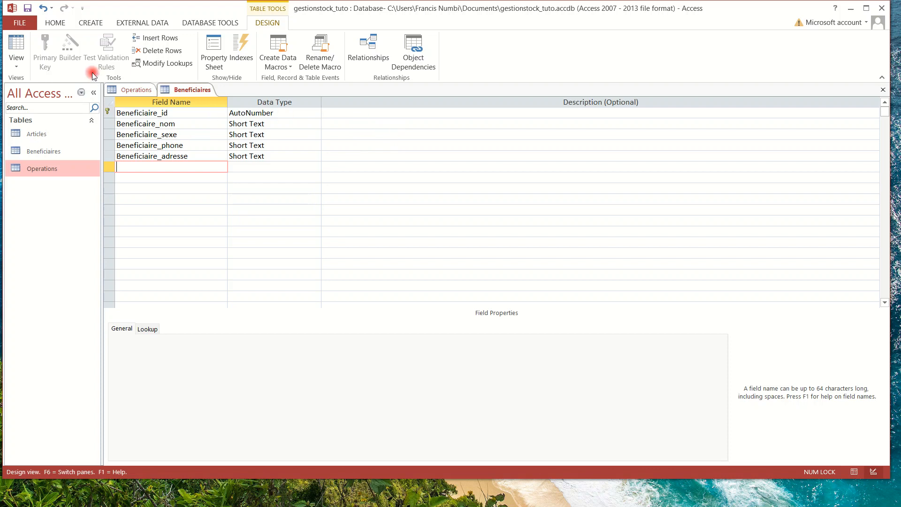
Save and close the Beneficiaires table design, and close the Operations table.
left_click(28, 8)
left_click(881, 90)
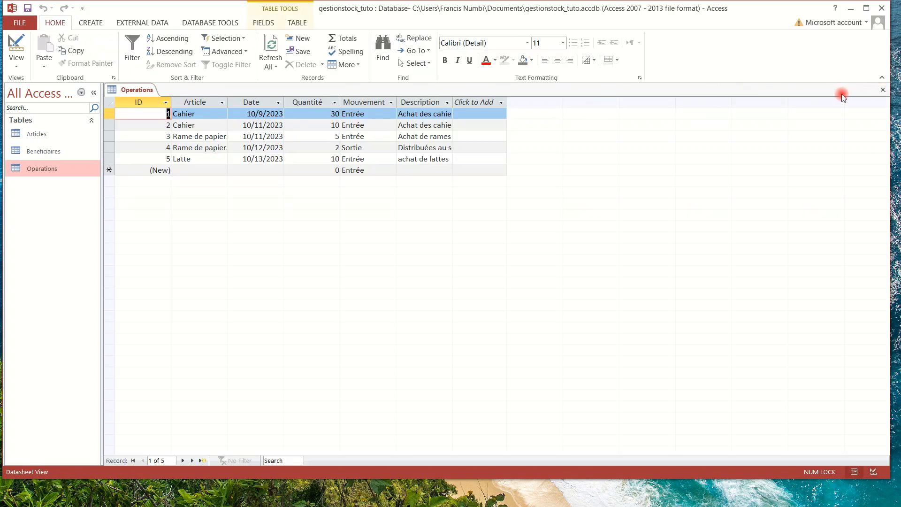
left_click(883, 90)
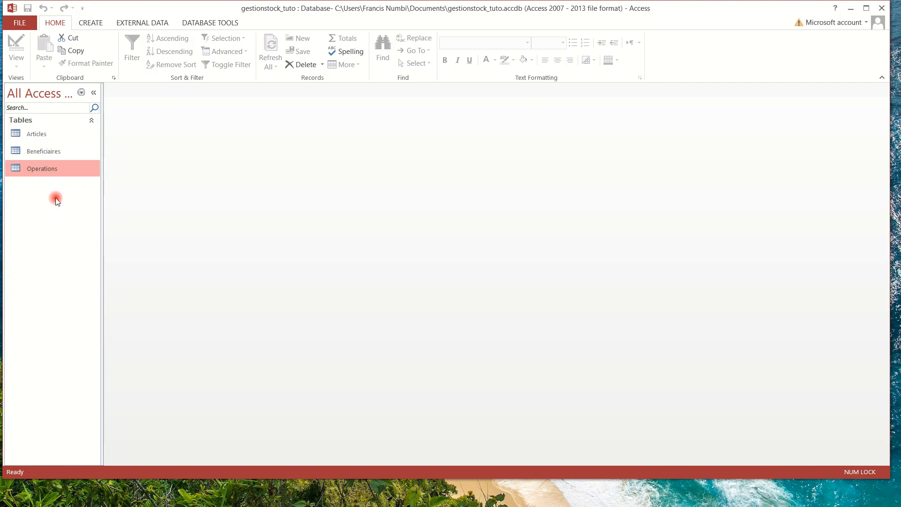
Reopen the Operations table and switch it to Design View.
double_click(18, 168)
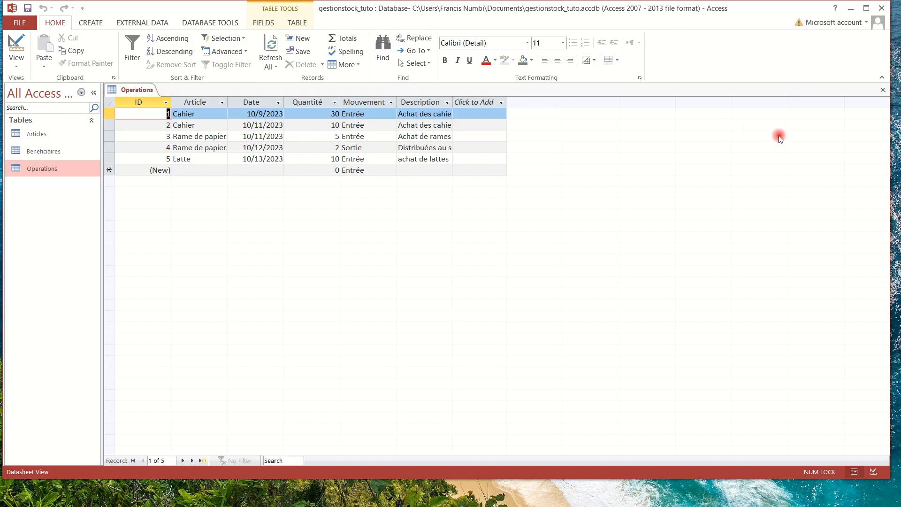
left_click(884, 91)
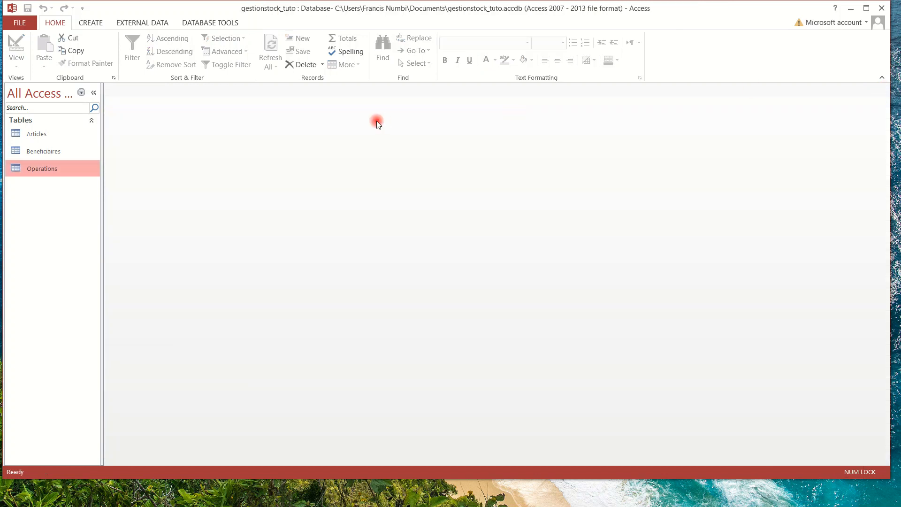
double_click(45, 170)
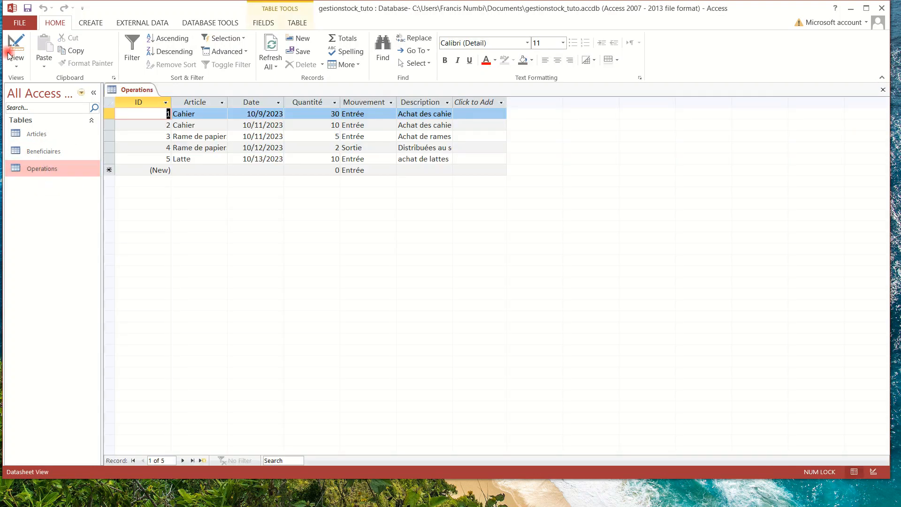
left_click(16, 43)
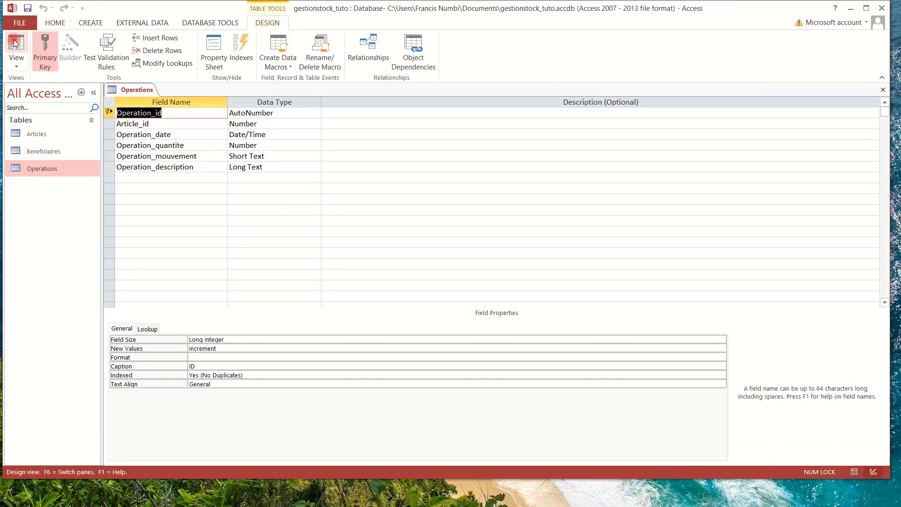
Add a Beneficiaire_id field of type Number below Operation_description.
left_click(146, 178)
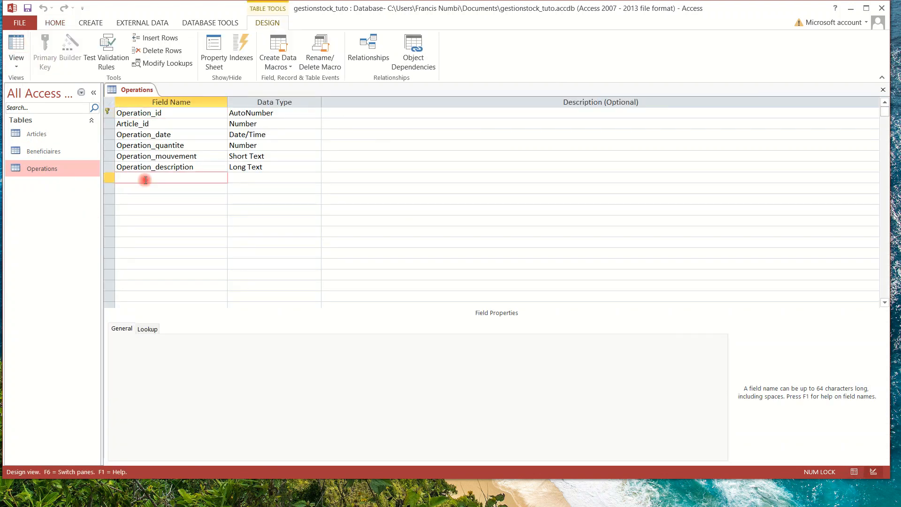
type("Beneficiaire_id")
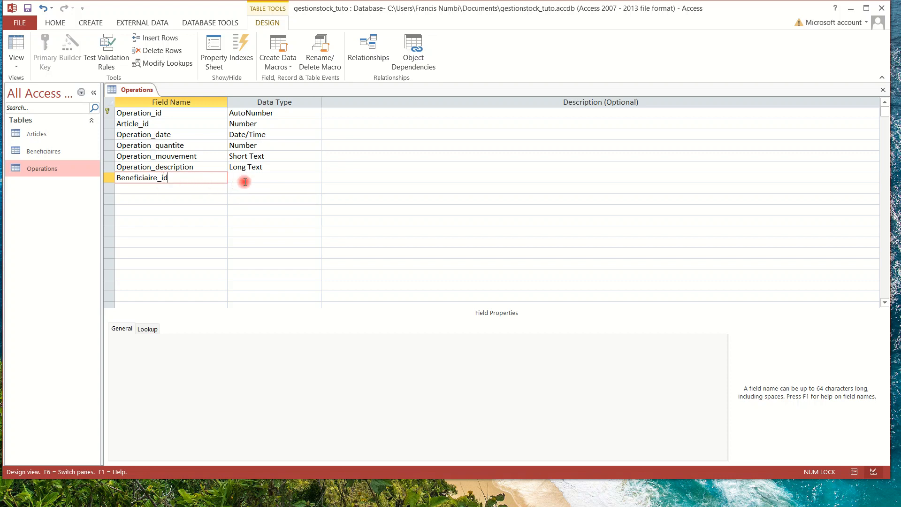
left_click(264, 175)
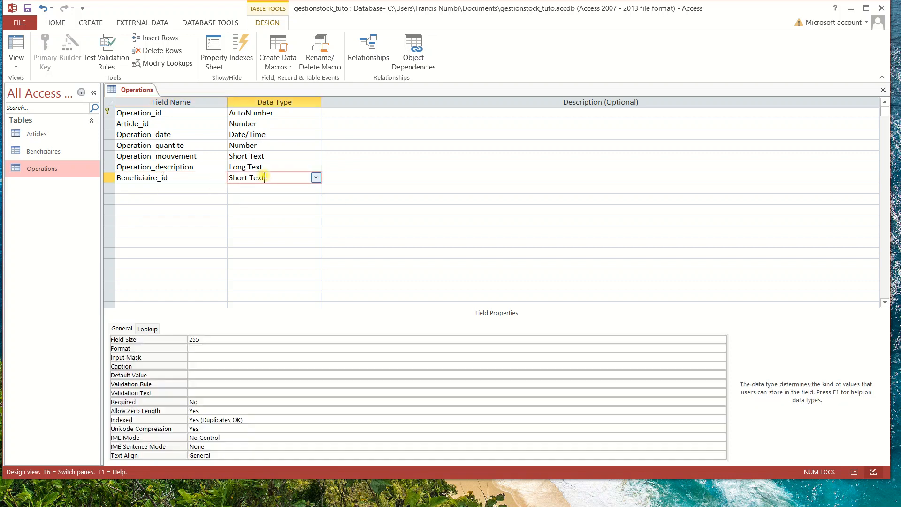
left_click(316, 177)
left_click(262, 210)
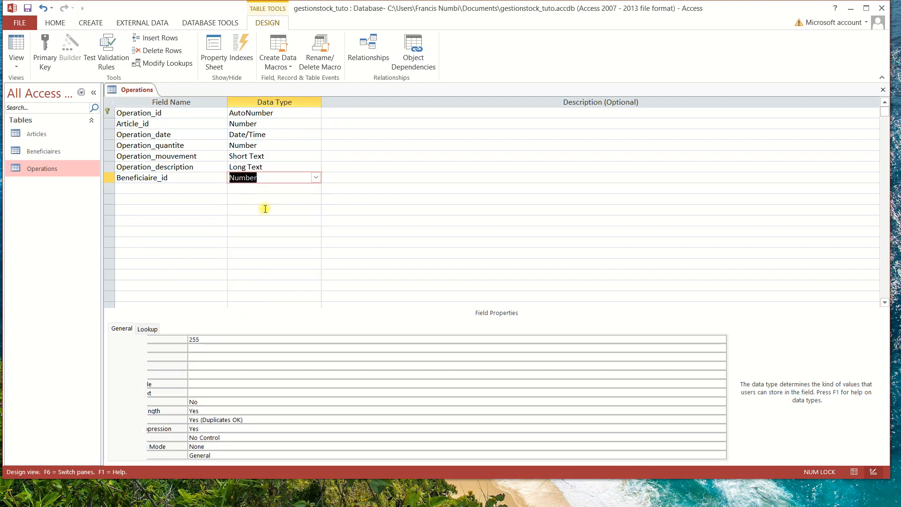
Start a Lookup Wizard for Beneficiaire_id drawing values from the Beneficiaires table.
left_click(316, 178)
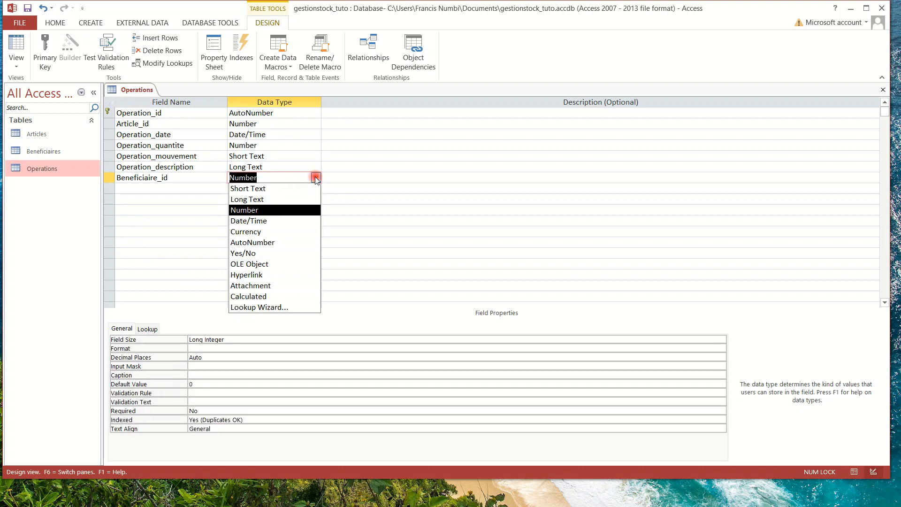
left_click(287, 308)
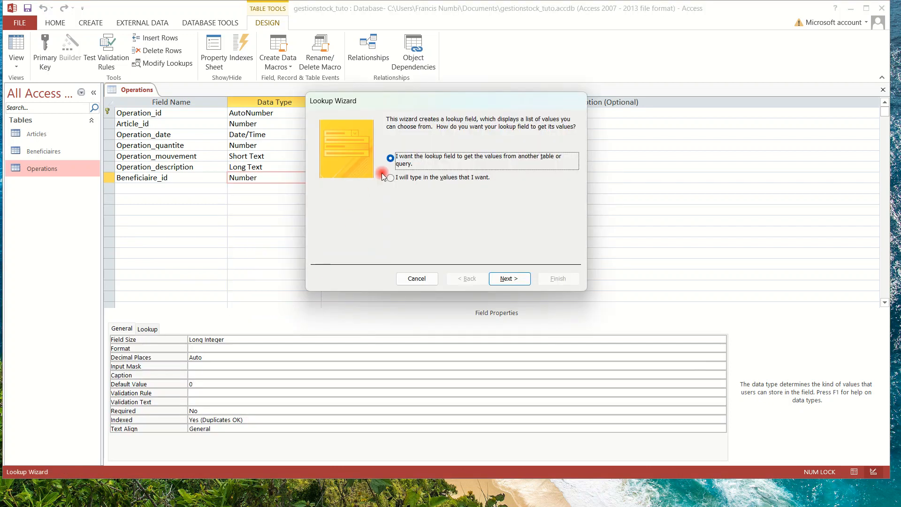
left_click(393, 159)
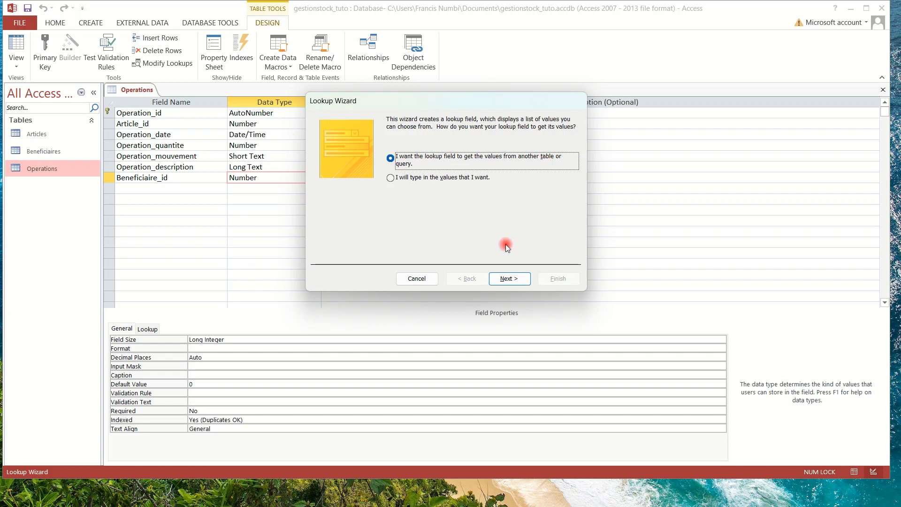
left_click(509, 278)
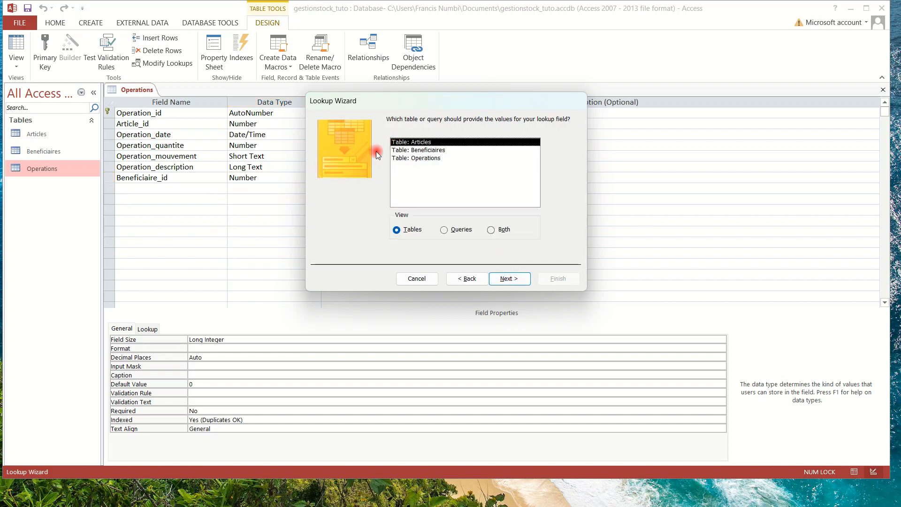
left_click(415, 150)
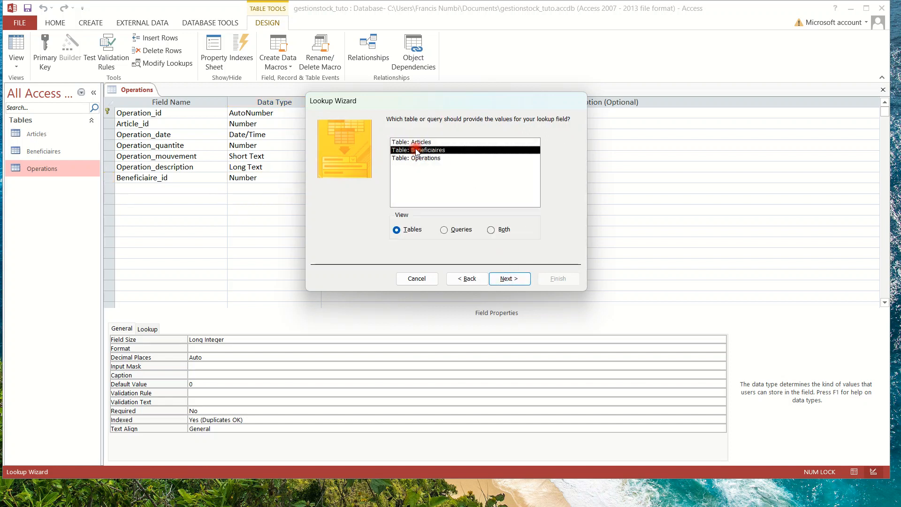
left_click(519, 278)
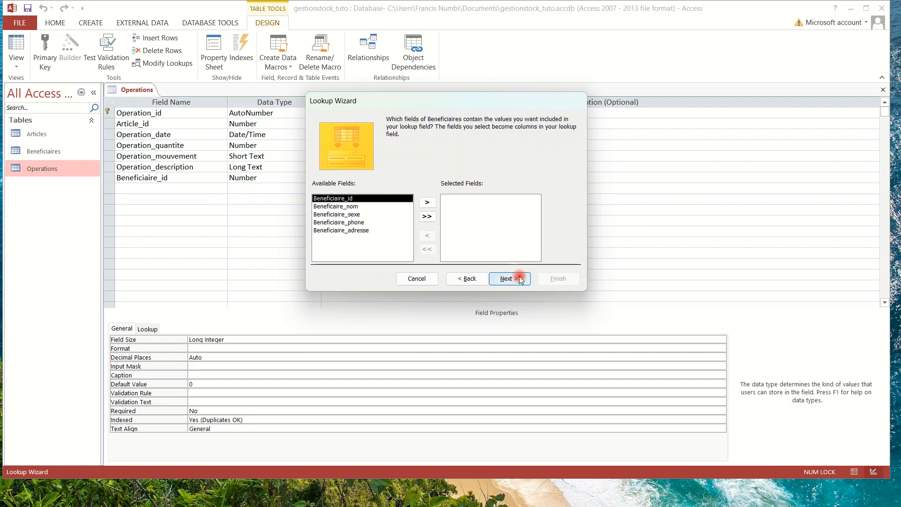
Use Beneficiaire_id and Beneficiaire_nom as lookup columns, sorted ascending by name.
left_click(330, 241)
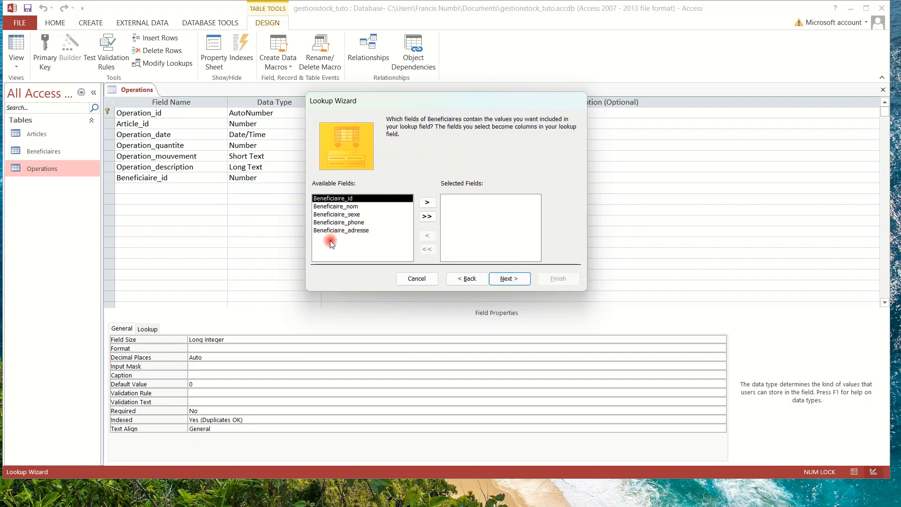
left_click(429, 202)
left_click(429, 202)
left_click(428, 202)
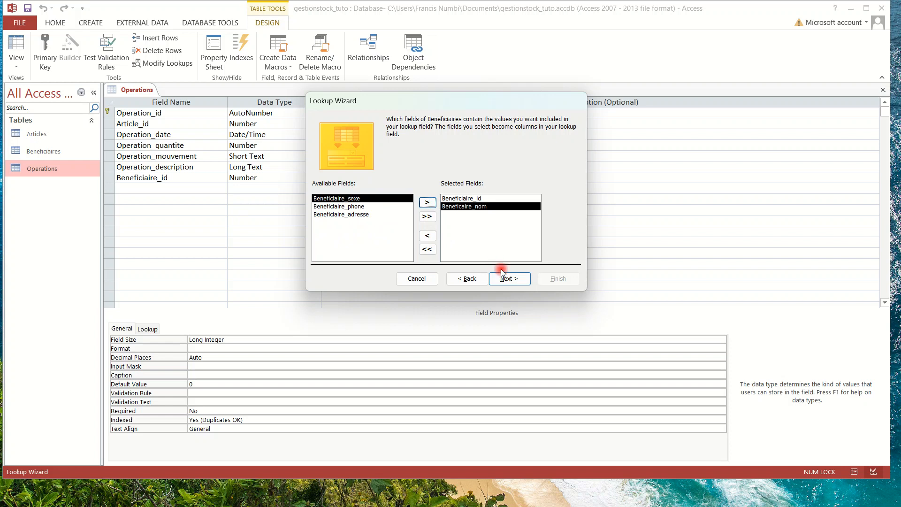
left_click(510, 279)
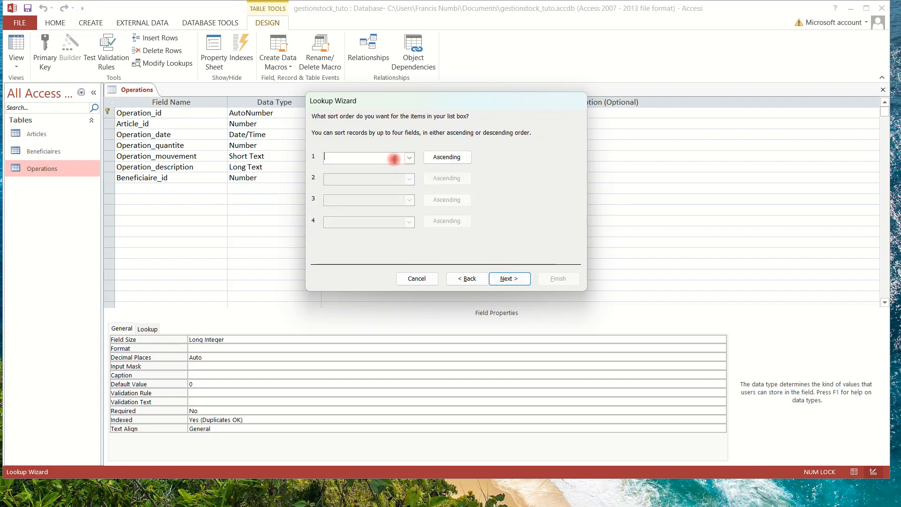
left_click(410, 158)
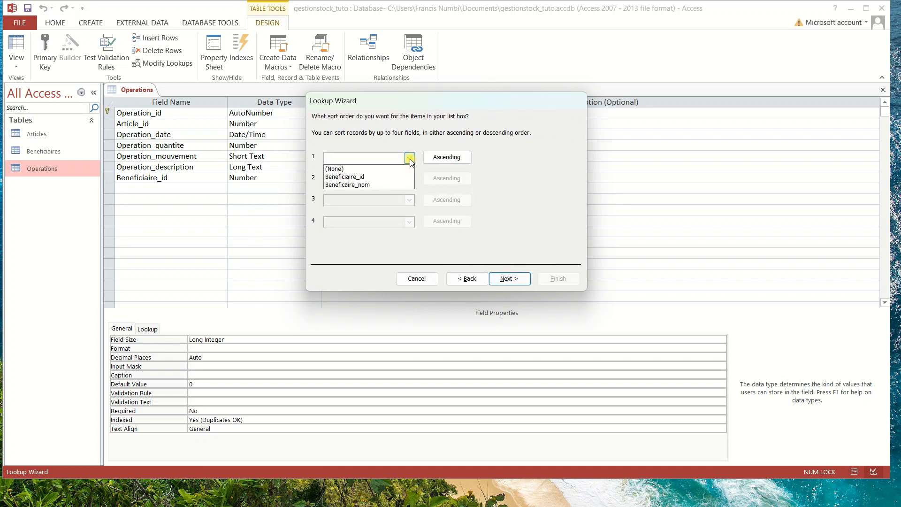
left_click(367, 185)
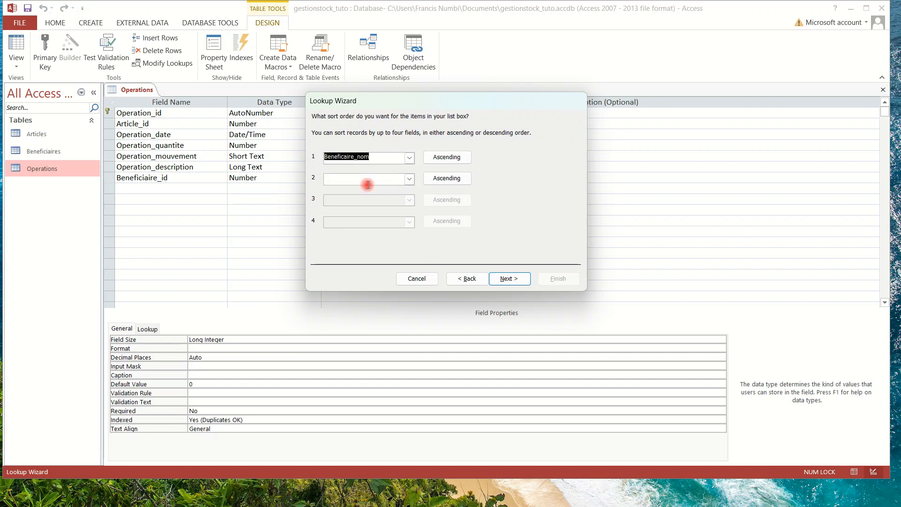
left_click(509, 279)
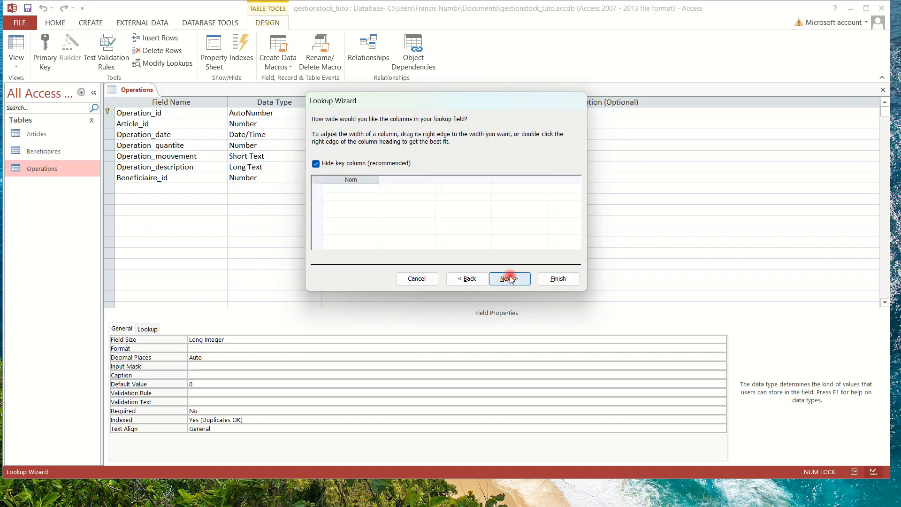
Finish the lookup with the key column hidden, data integrity enabled and Restrict Delete.
left_click(316, 164)
left_click(328, 164)
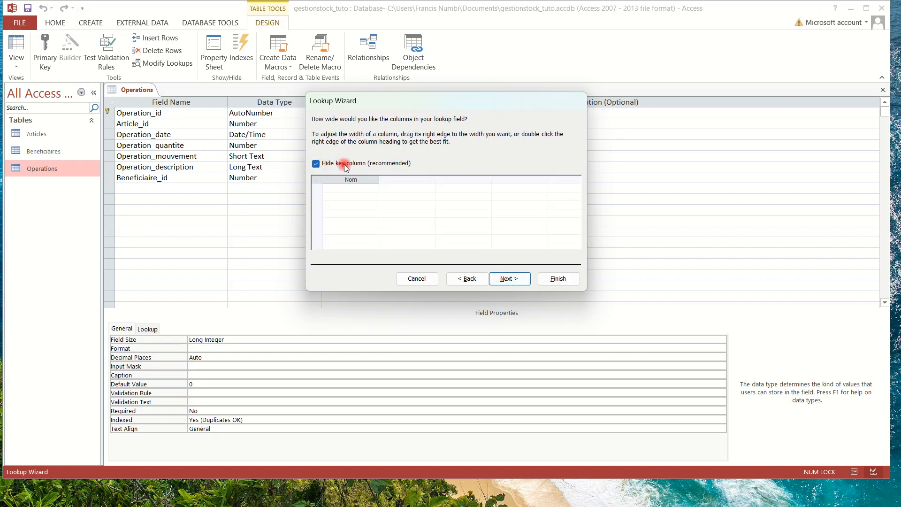
left_click(345, 165)
left_click(345, 165)
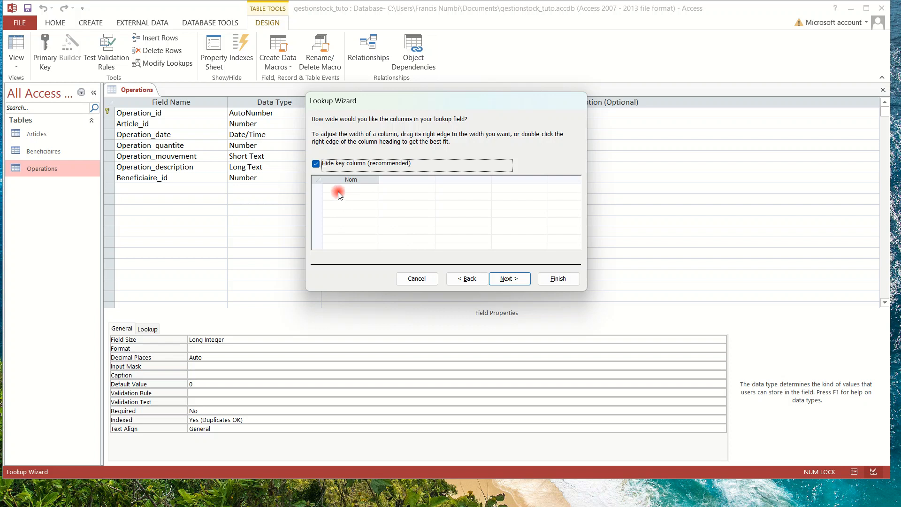
left_click(517, 280)
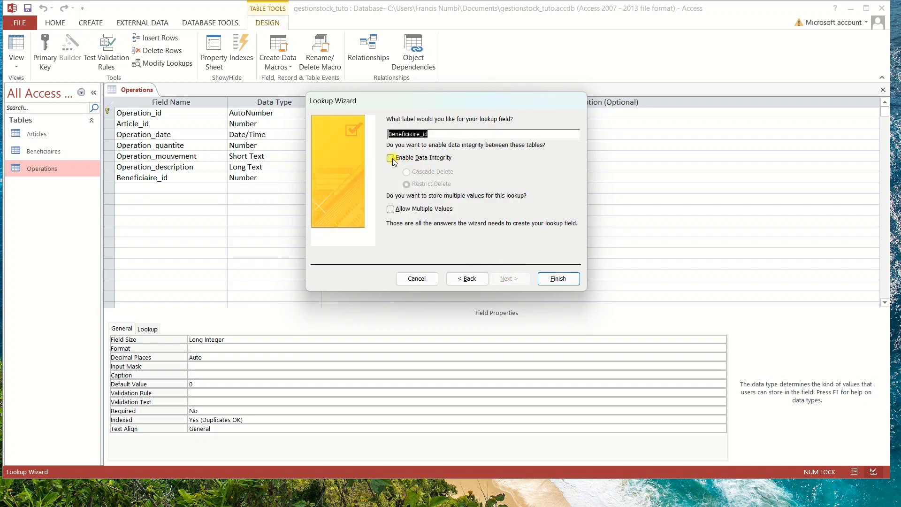
left_click(391, 159)
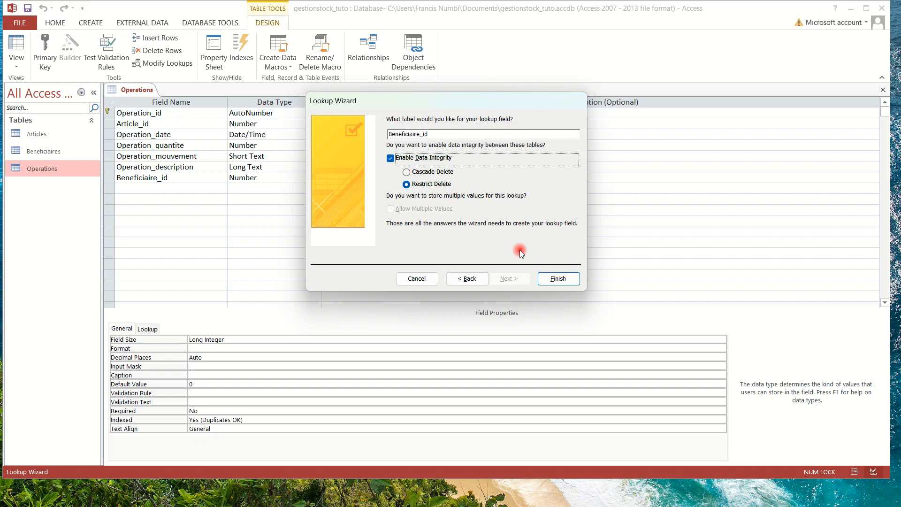
left_click(554, 280)
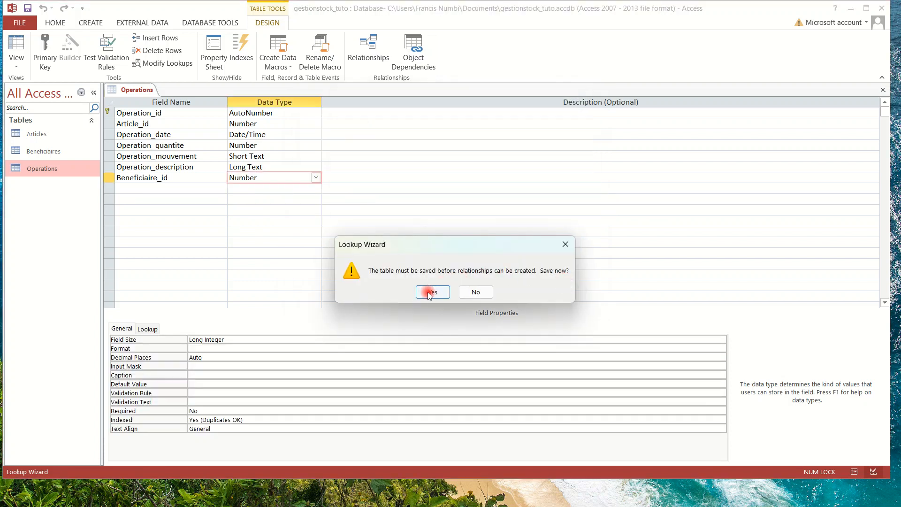
Save Operations, move Beneficiaire_id up below Article_id, save again and close the design.
left_click(432, 293)
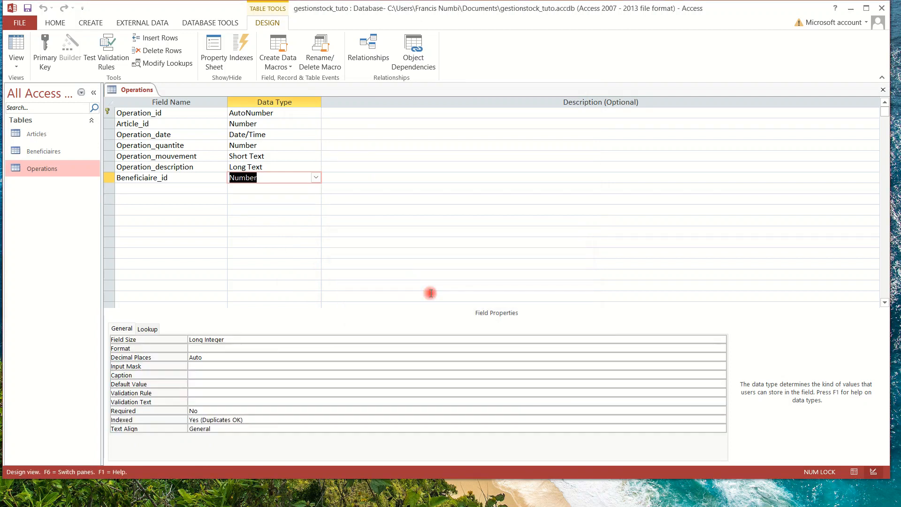
left_click(170, 178)
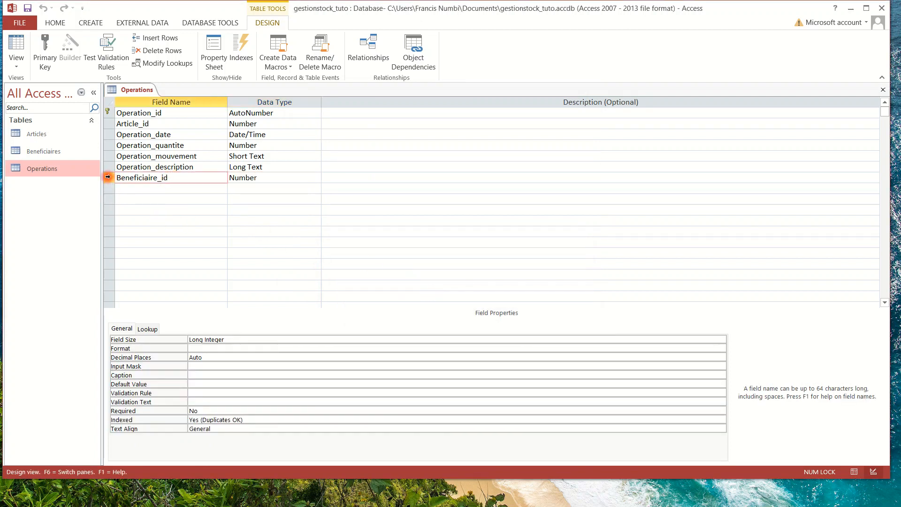
left_click_drag(107, 177, 107, 139)
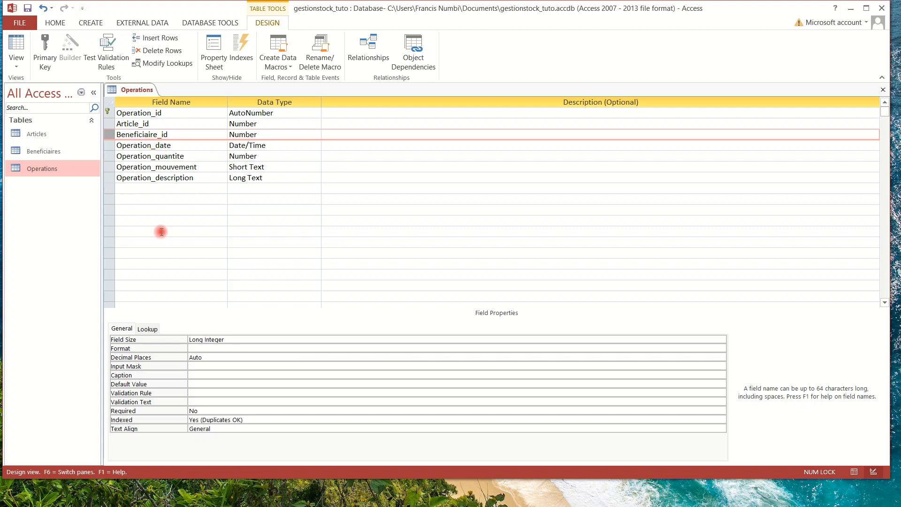
left_click(27, 8)
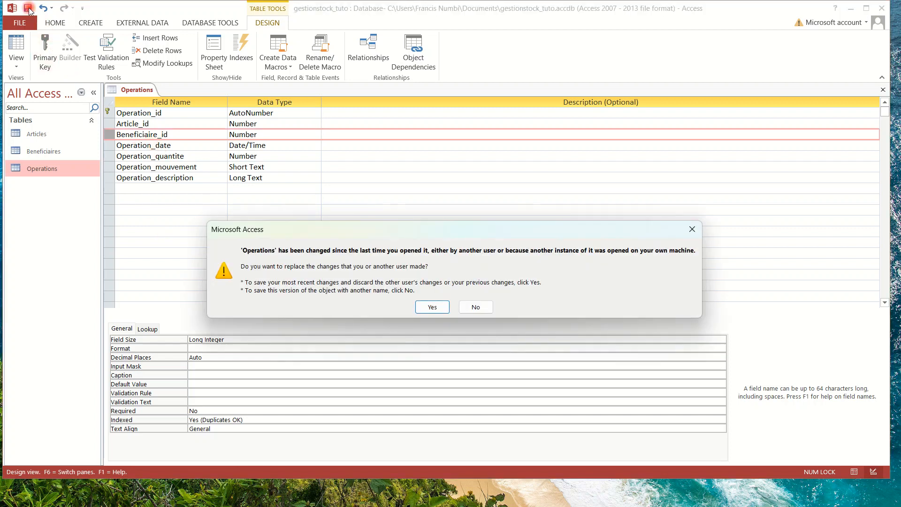
left_click(430, 308)
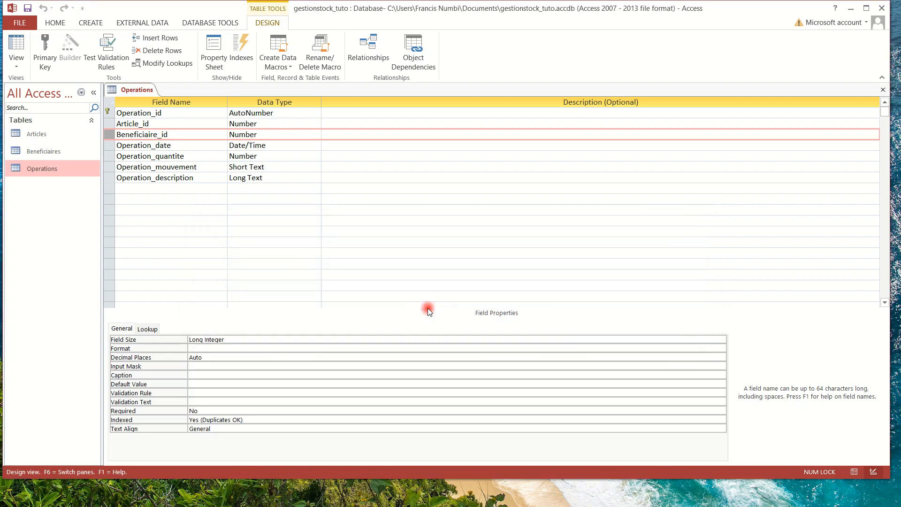
left_click(882, 90)
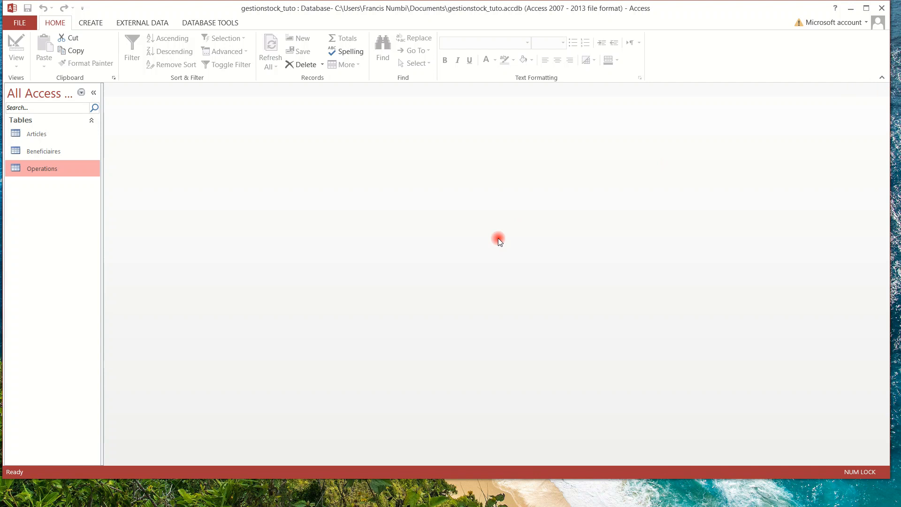
Open Beneficiaires and enter the first beneficiary's name, phone number and address.
double_click(36, 153)
left_click(208, 113)
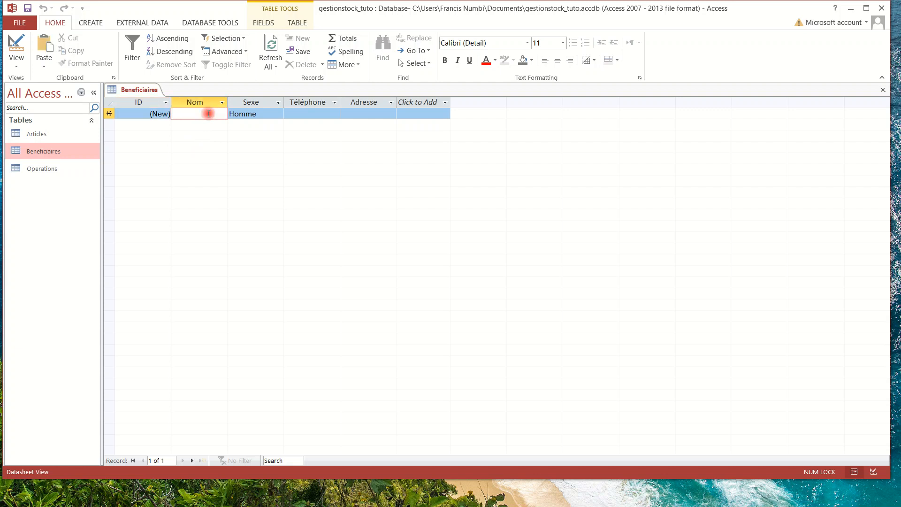
type("francis")
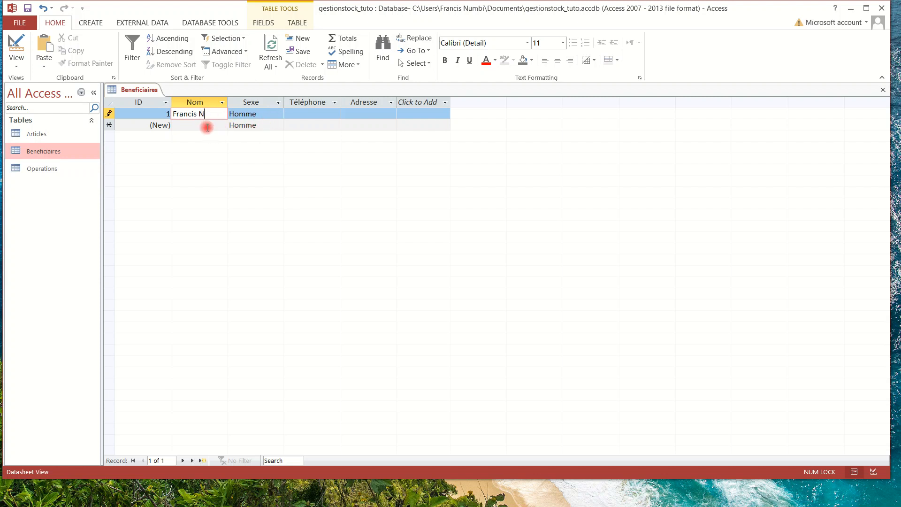
left_click(295, 115)
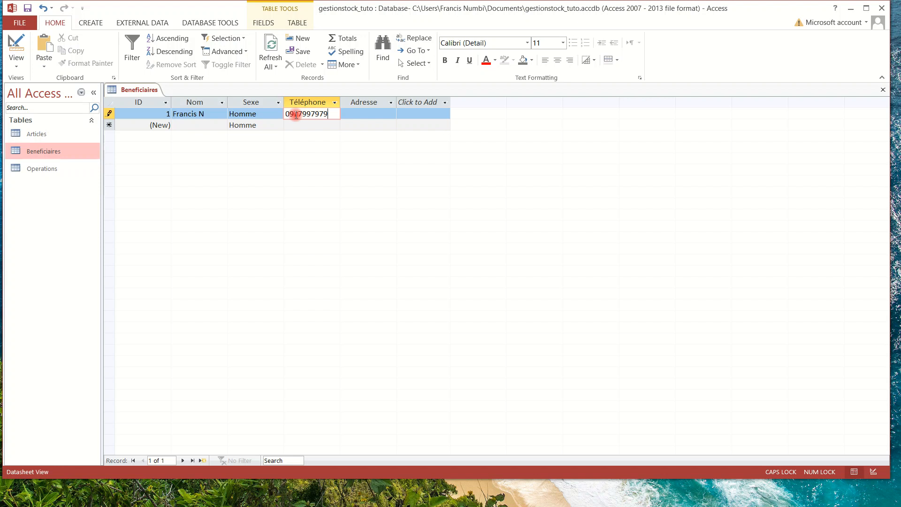
left_click(356, 113)
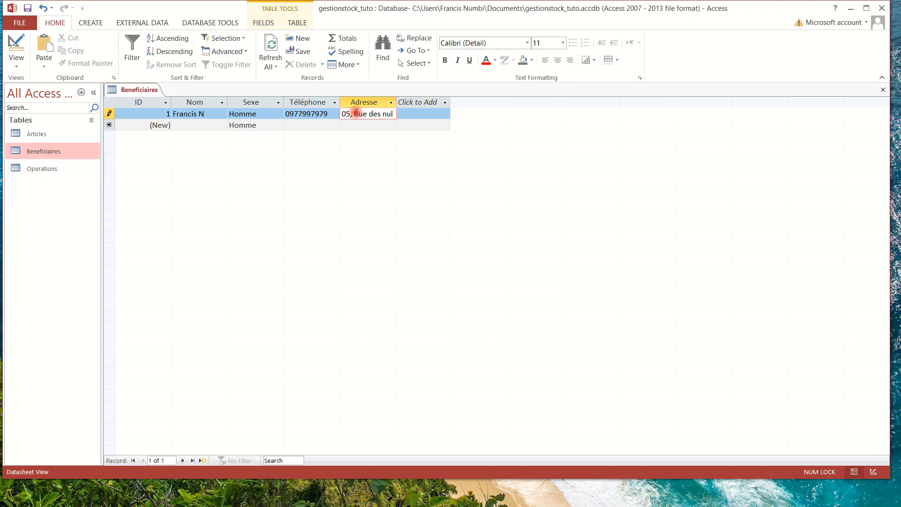
type("s")
Add a second beneficiary marked Femme, save the record and close the table.
left_click(194, 125)
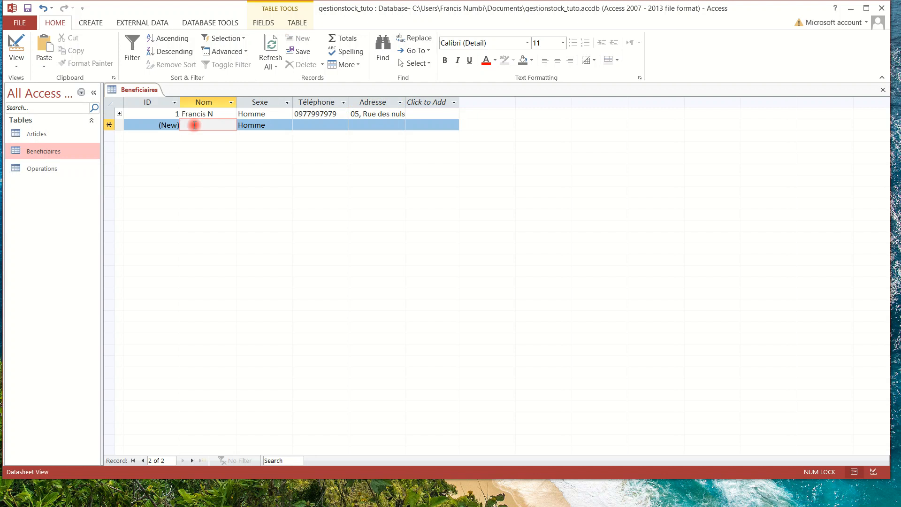
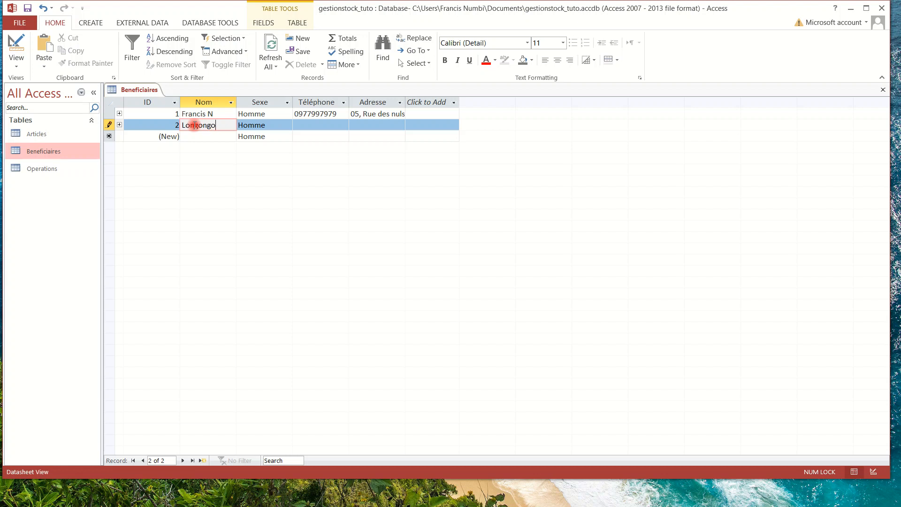
left_click(279, 125)
left_click(287, 125)
left_click(264, 147)
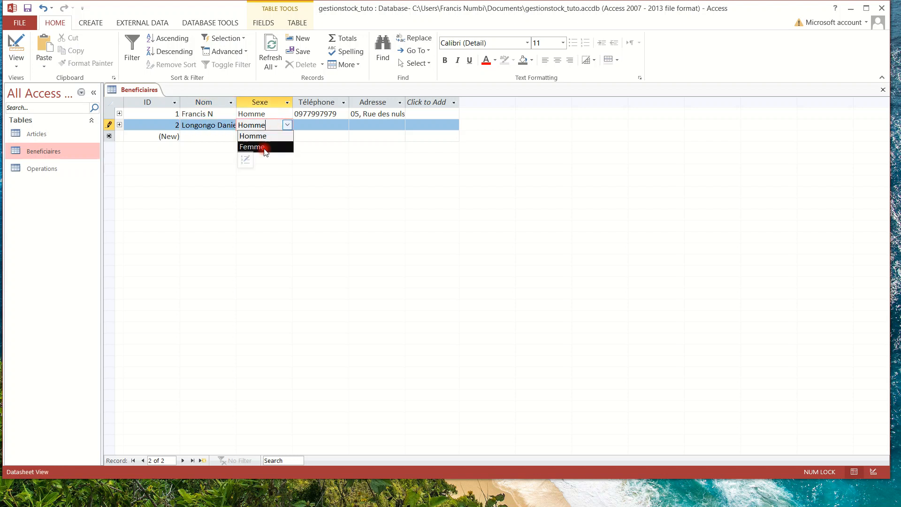
left_click(312, 124)
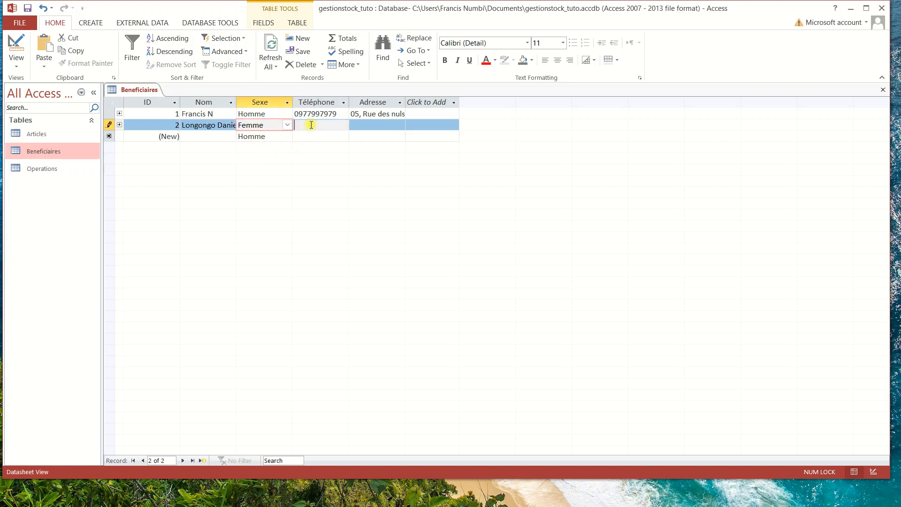
left_click(373, 123)
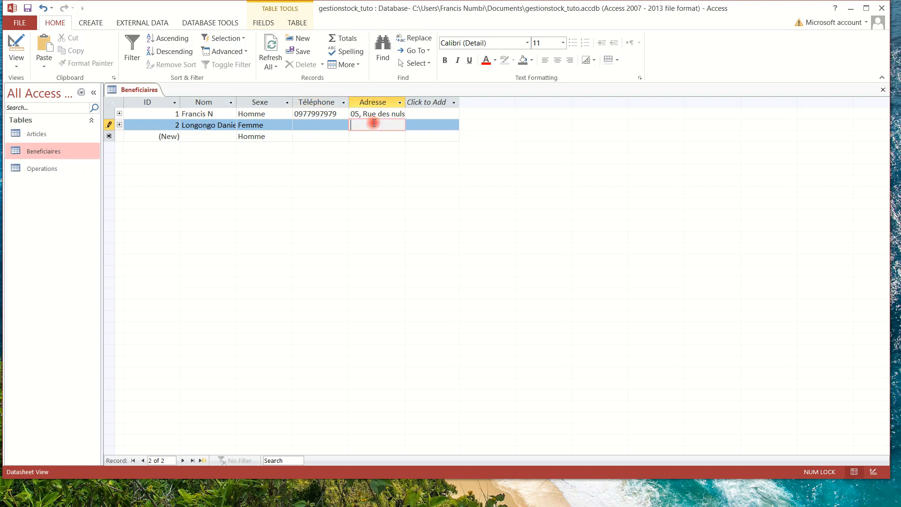
left_click(27, 10)
left_click(882, 89)
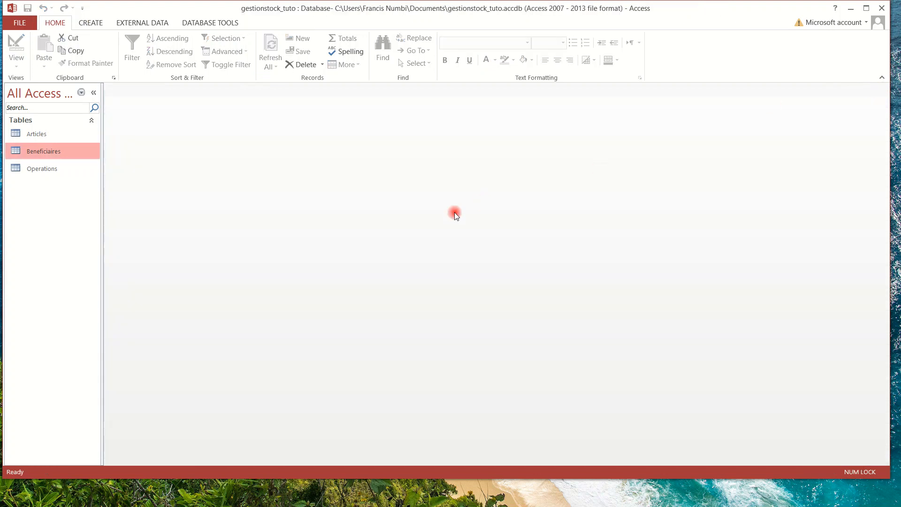
Open Operations and assign the first listed beneficiary to operations 1, 2 and 3.
double_click(40, 169)
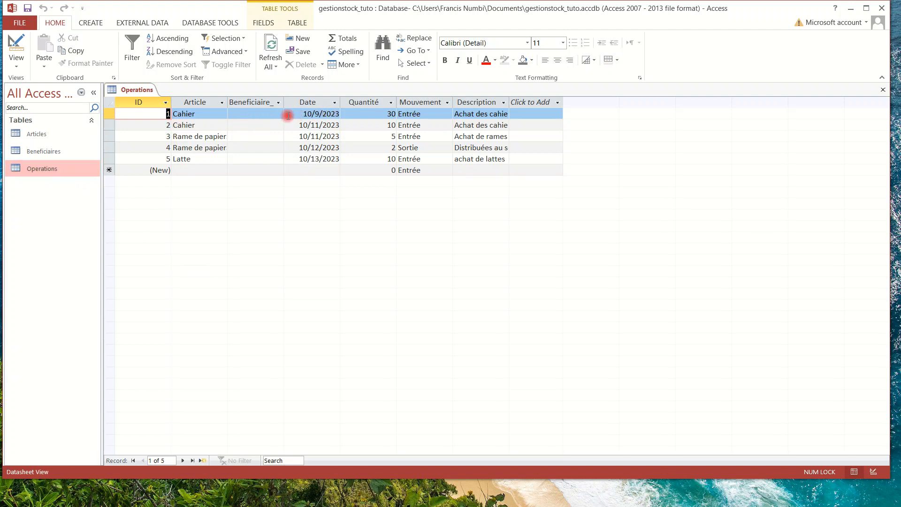
left_click(258, 114)
left_click(278, 113)
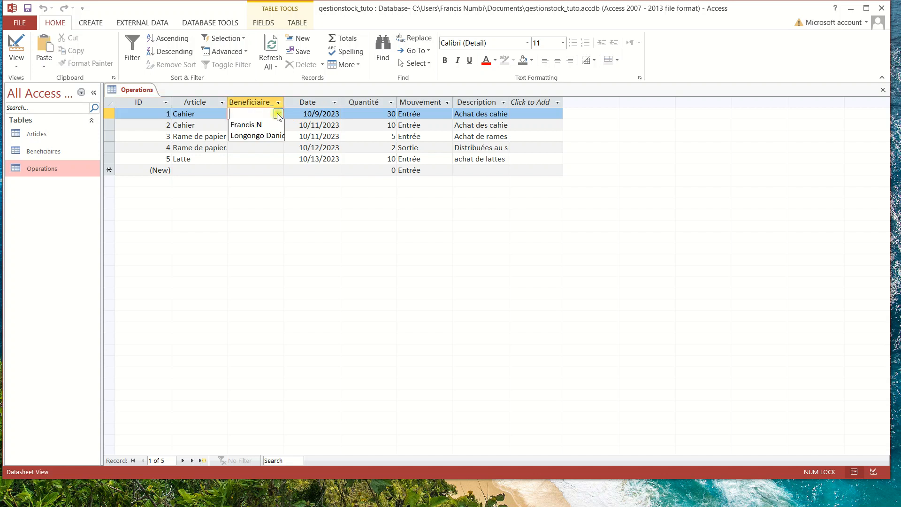
left_click(263, 126)
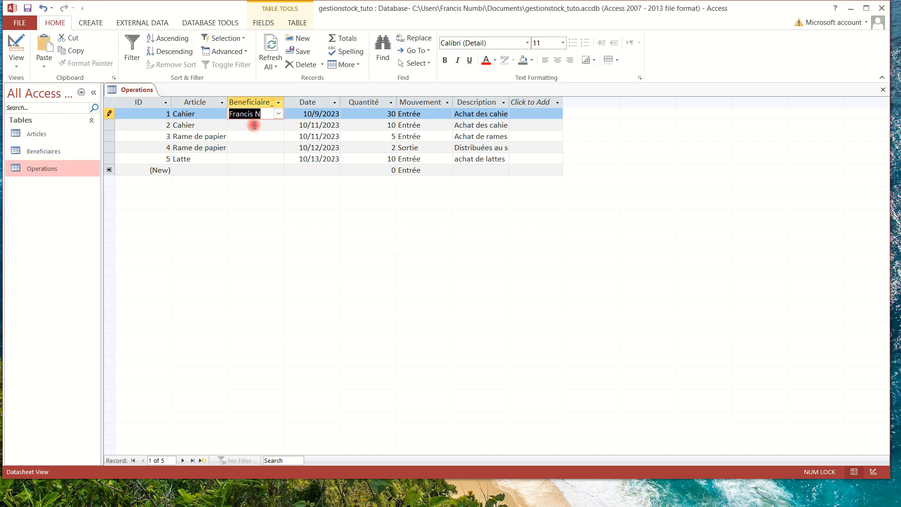
left_click(277, 126)
left_click(279, 126)
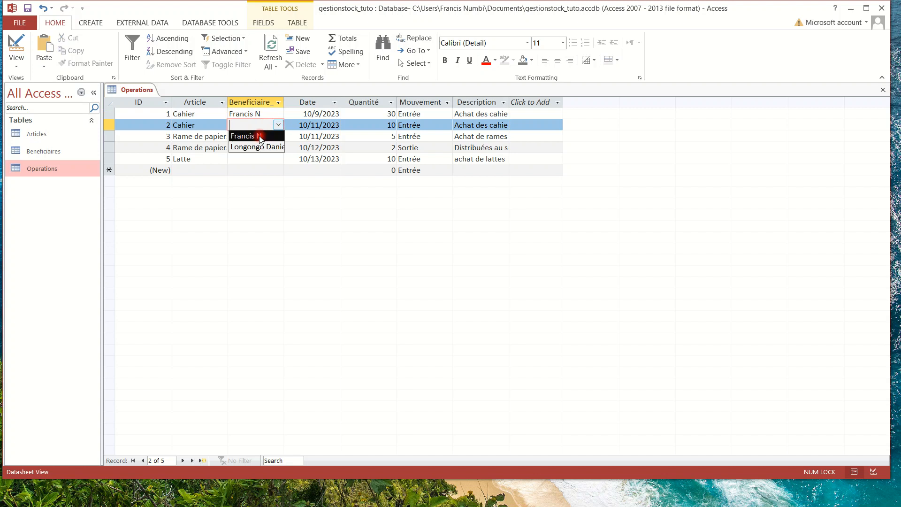
left_click(258, 135)
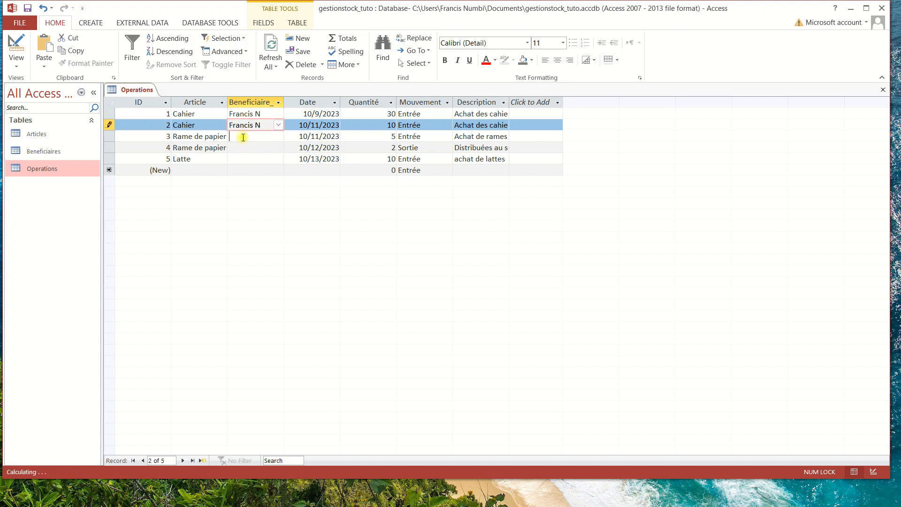
left_click(256, 136)
left_click(278, 136)
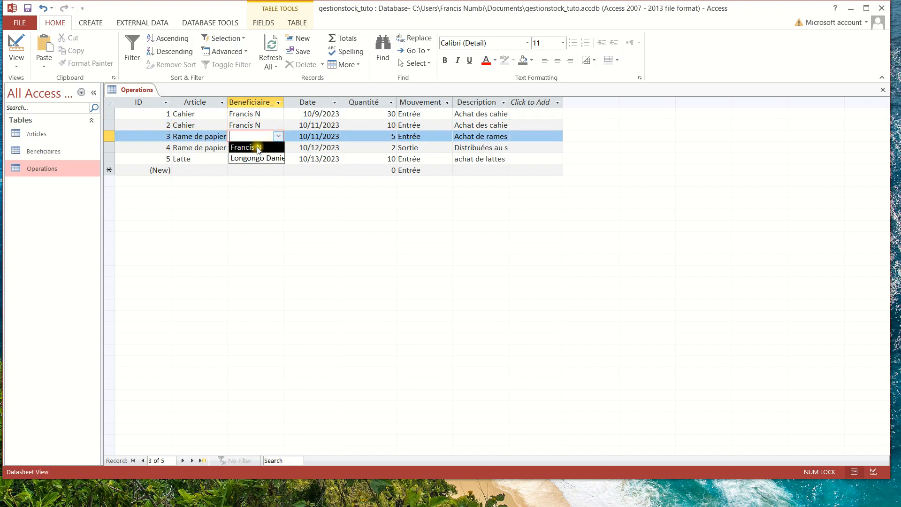
left_click(257, 147)
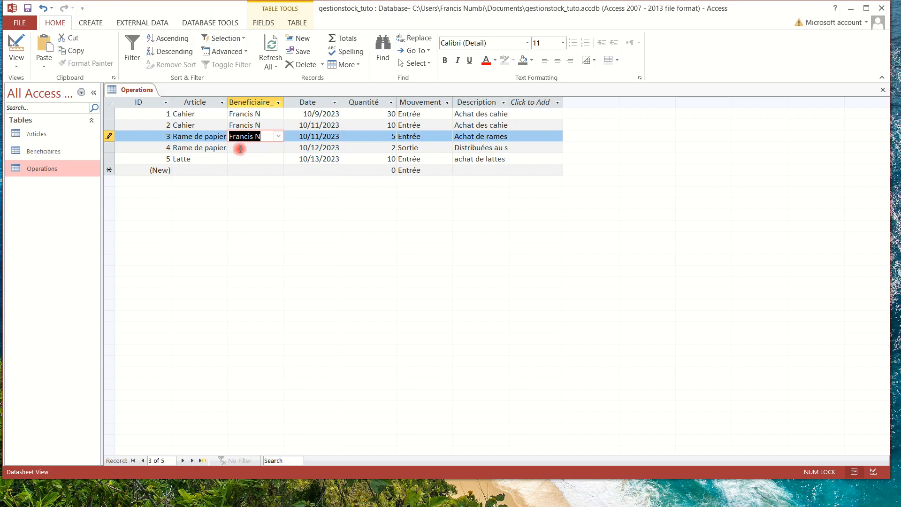
Assign the second beneficiary to record 4, the first to record 5, and save.
left_click(249, 147)
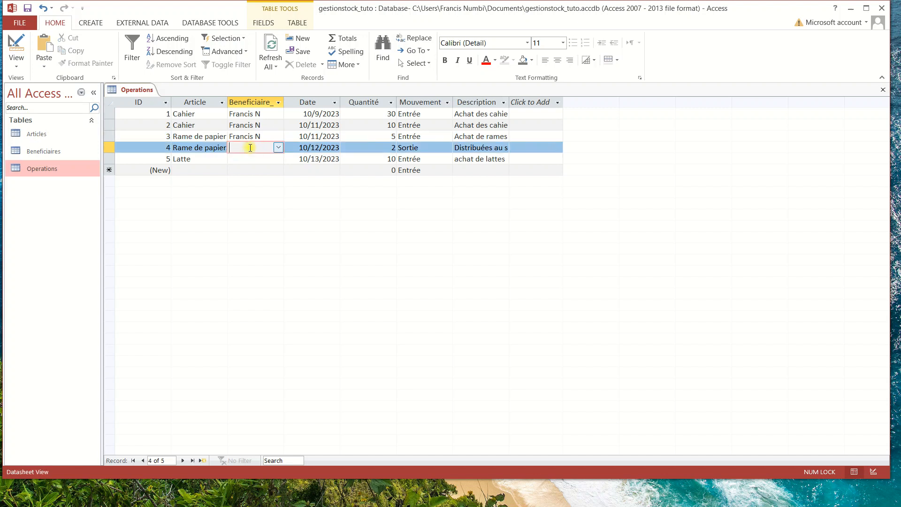
left_click(278, 148)
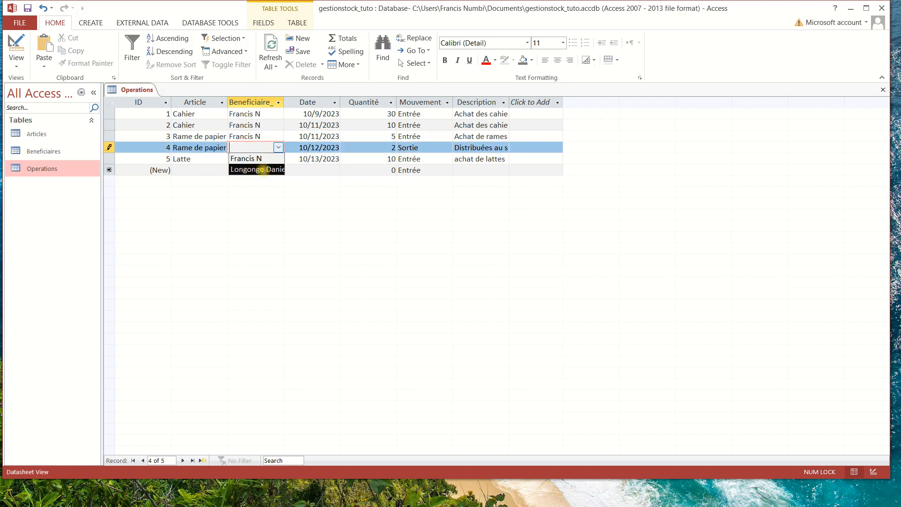
left_click(263, 169)
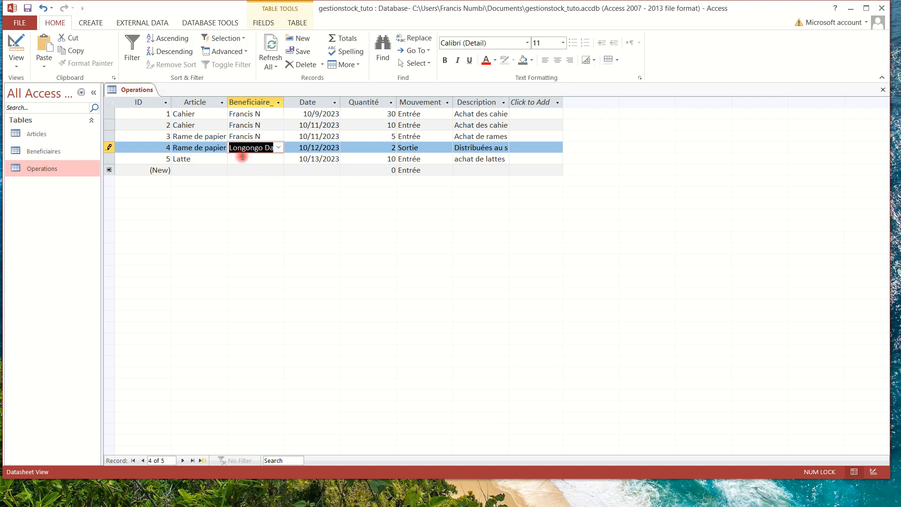
left_click(254, 158)
left_click(279, 159)
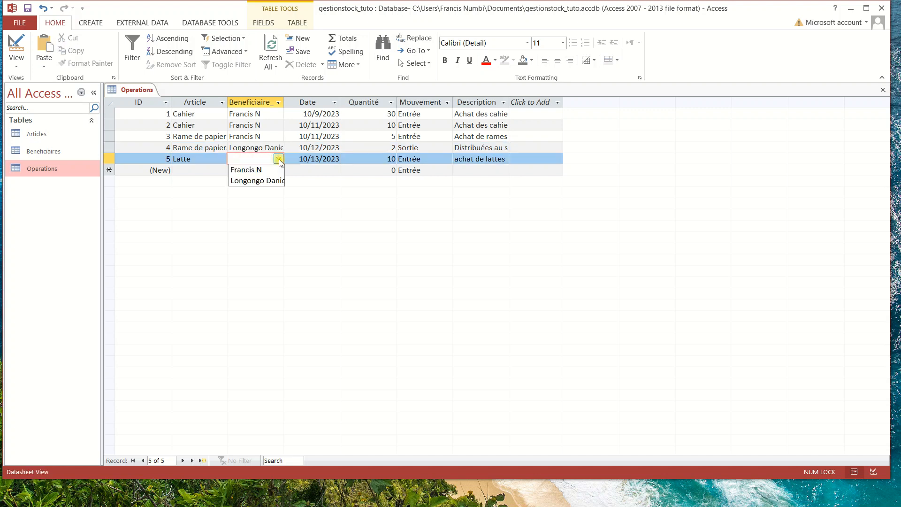
left_click(247, 172)
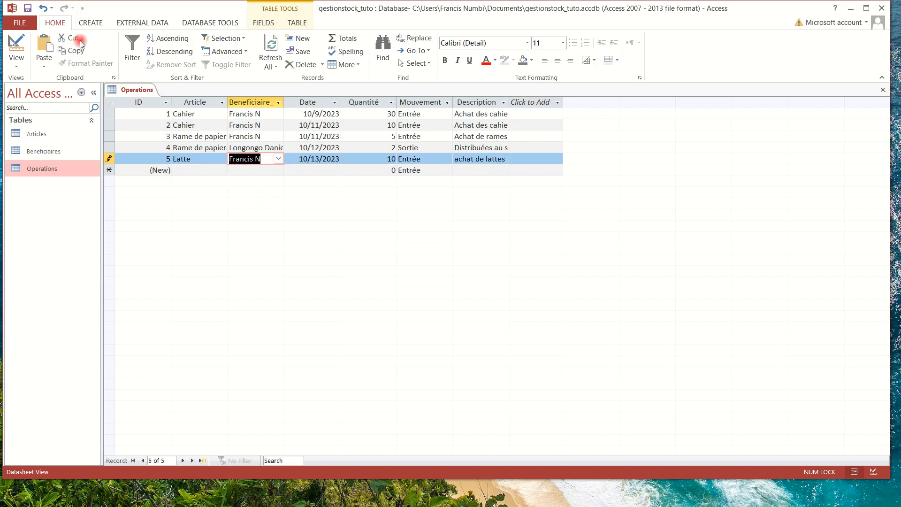
left_click(28, 8)
Close Operations, then review each beneficiary's linked operations in Beneficiaires and close it.
left_click(884, 90)
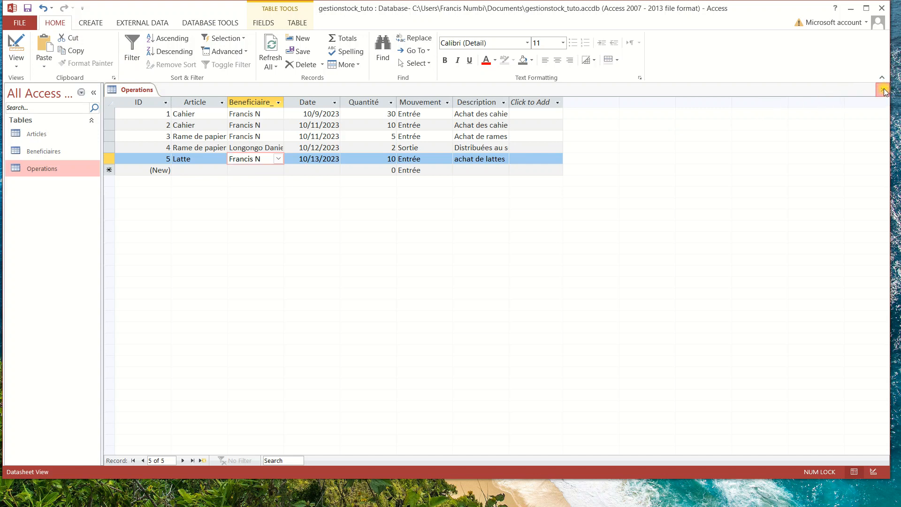
double_click(45, 151)
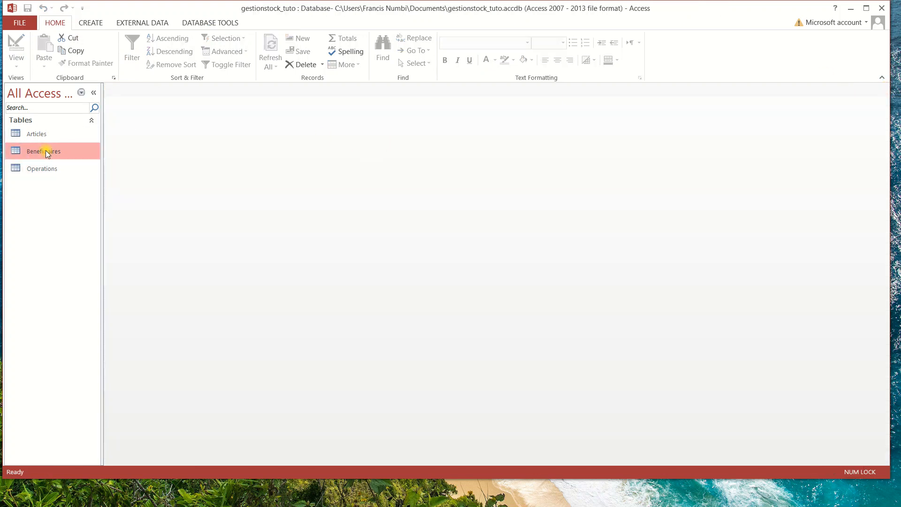
left_click(120, 125)
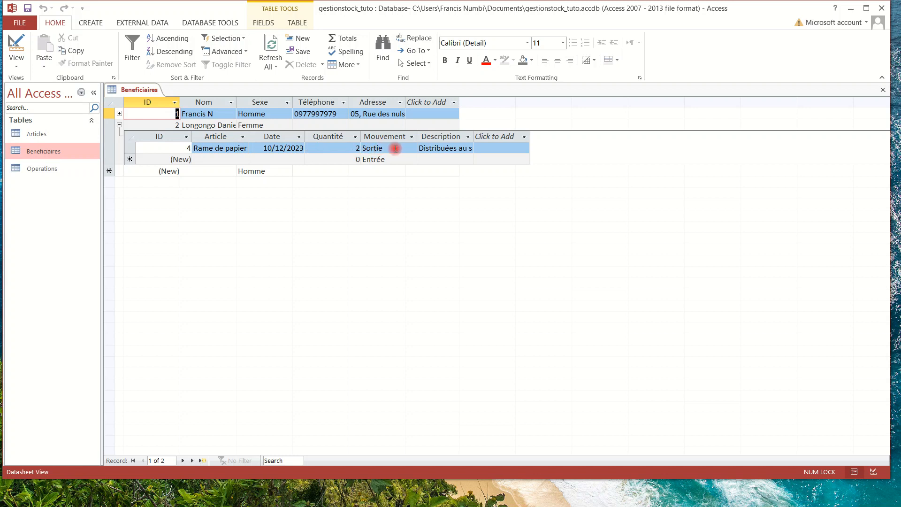
left_click(119, 113)
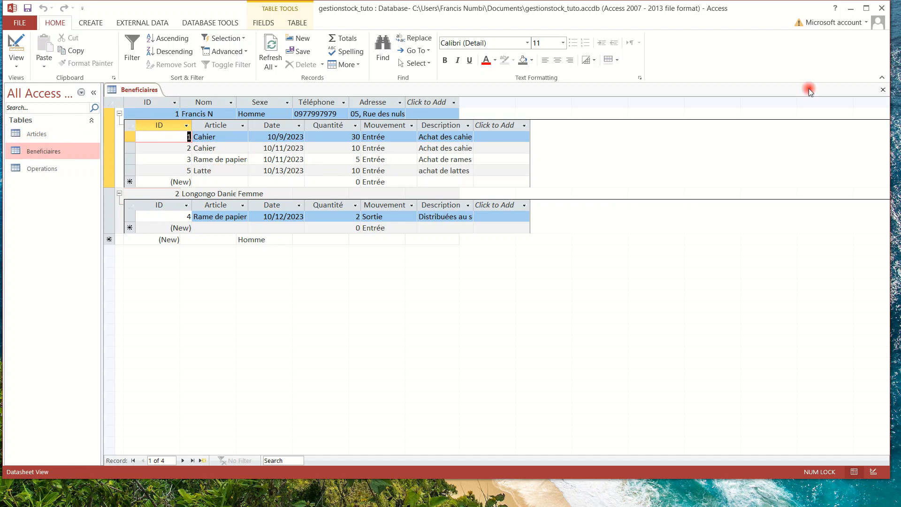
left_click(882, 89)
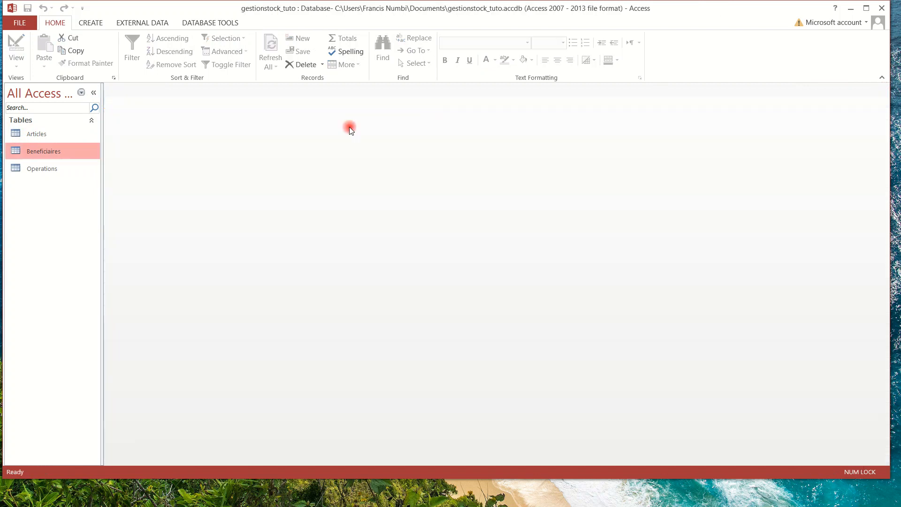
Open Articles, view the operations linked to the Cahier article, then close it.
double_click(36, 136)
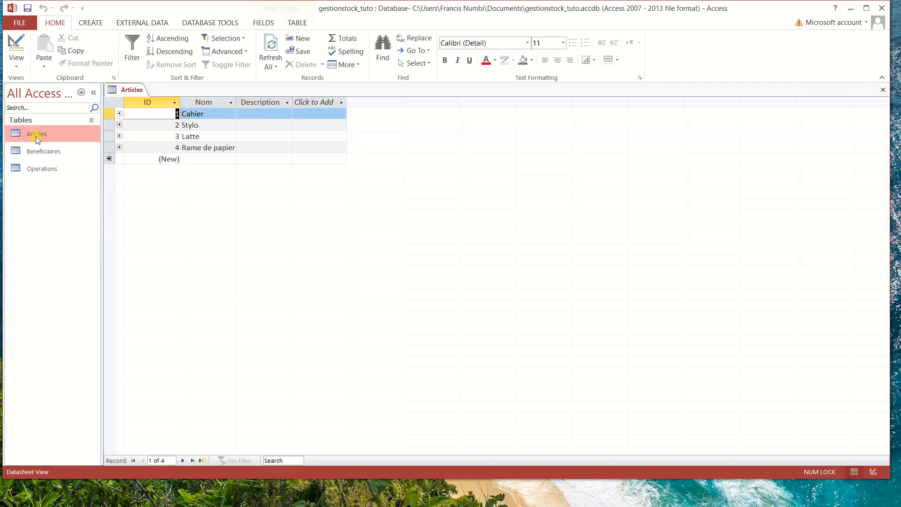
left_click(119, 114)
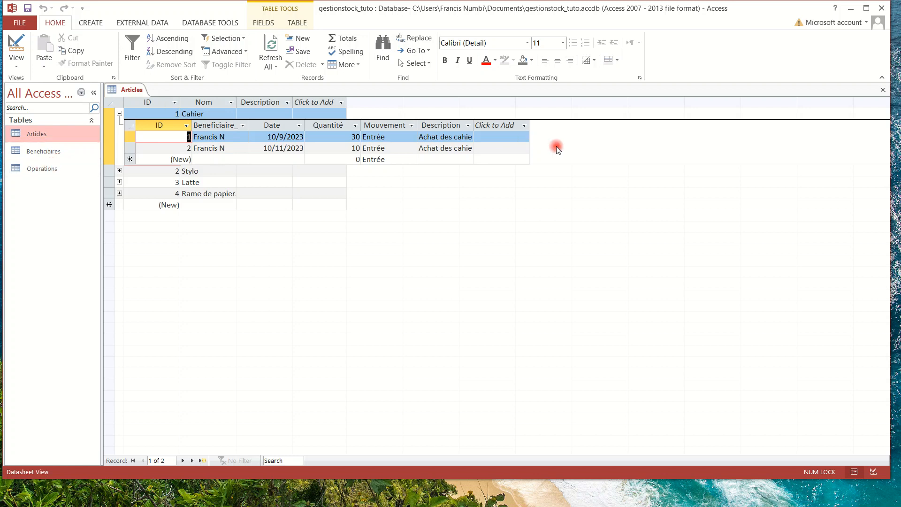
left_click(883, 89)
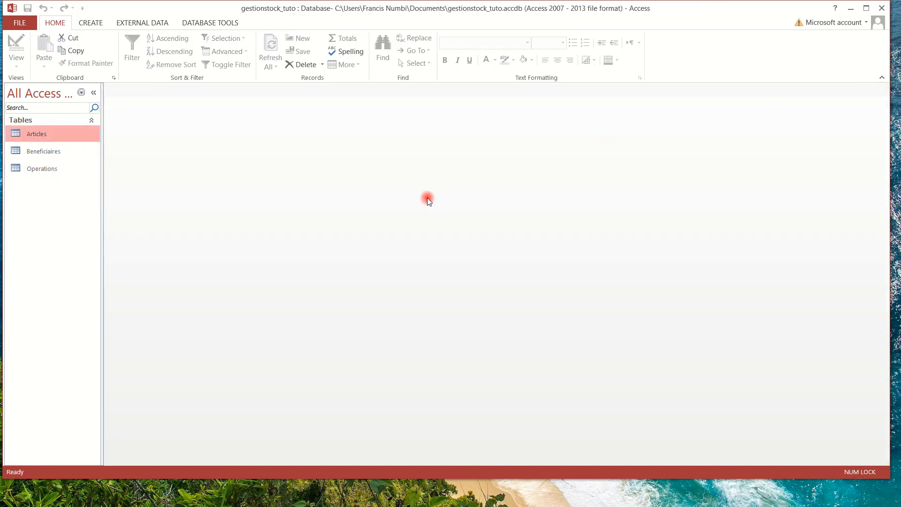
Open the Operations table datasheet and select the Beneficiaire_id column.
double_click(37, 168)
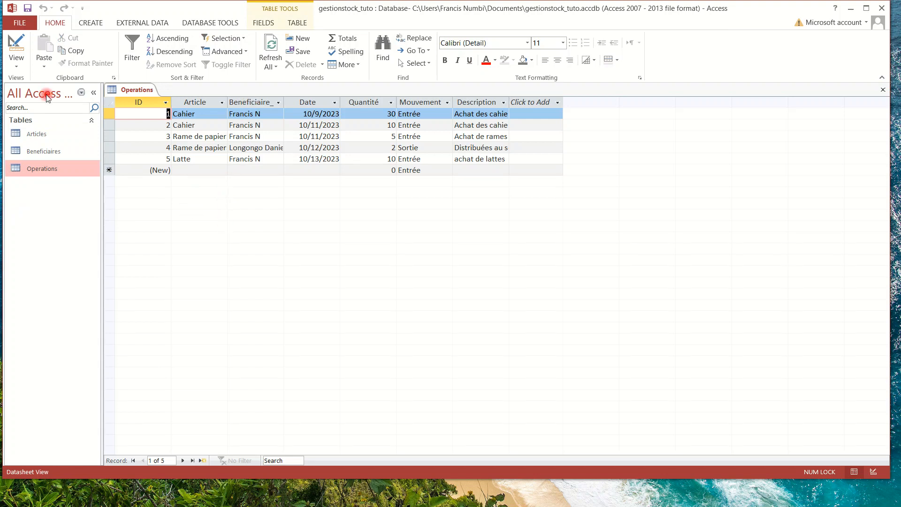
left_click(18, 44)
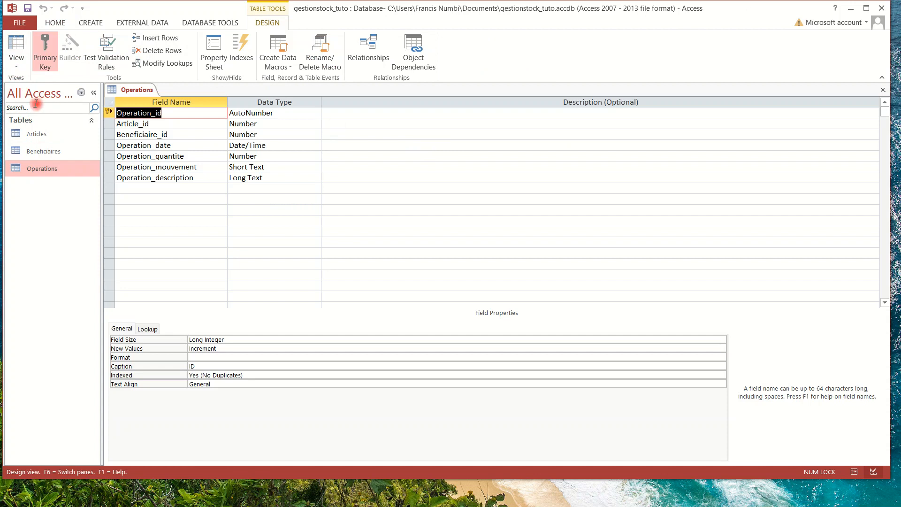
left_click(20, 47)
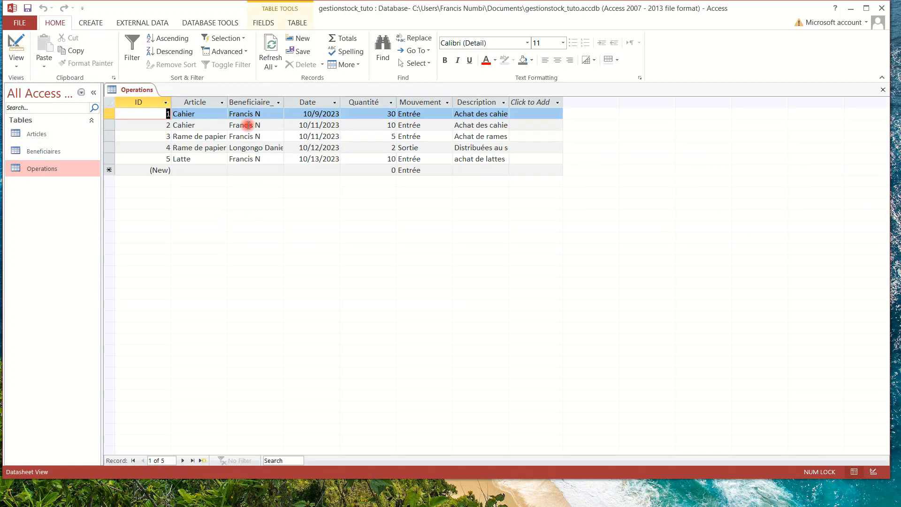
left_click(249, 102)
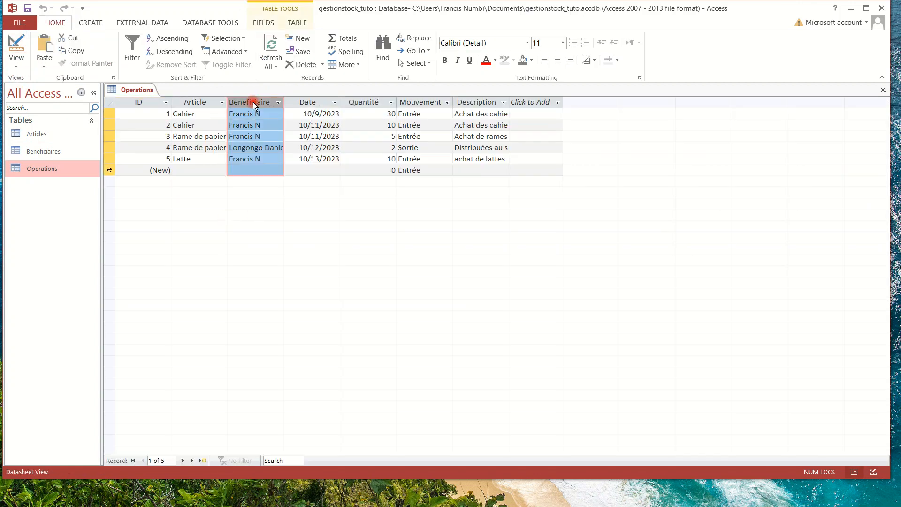
right_click(253, 103)
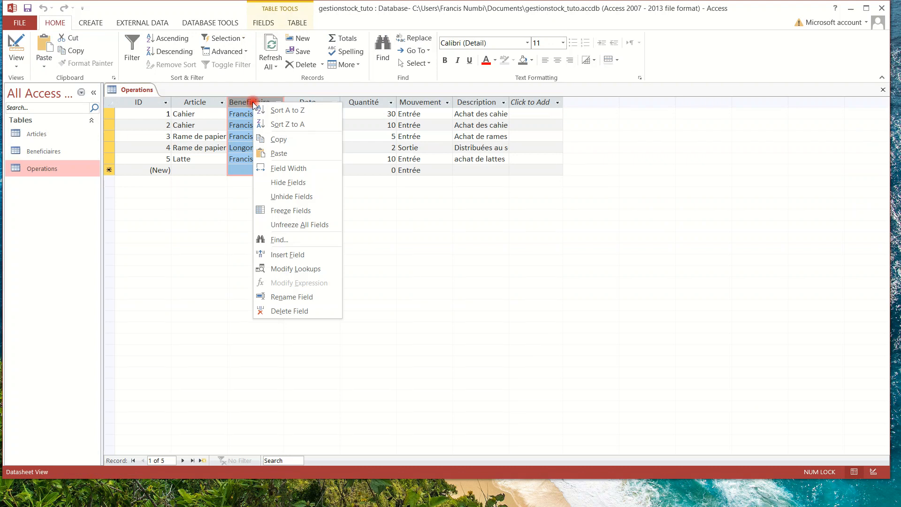
left_click(292, 298)
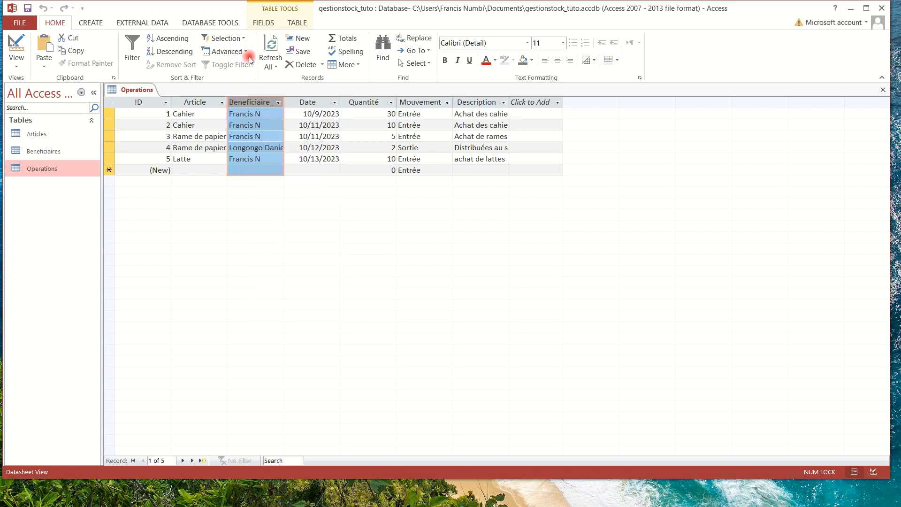
Set the Beneficiaire_id field's caption to Bénéficiaire via Name & Caption.
left_click(263, 23)
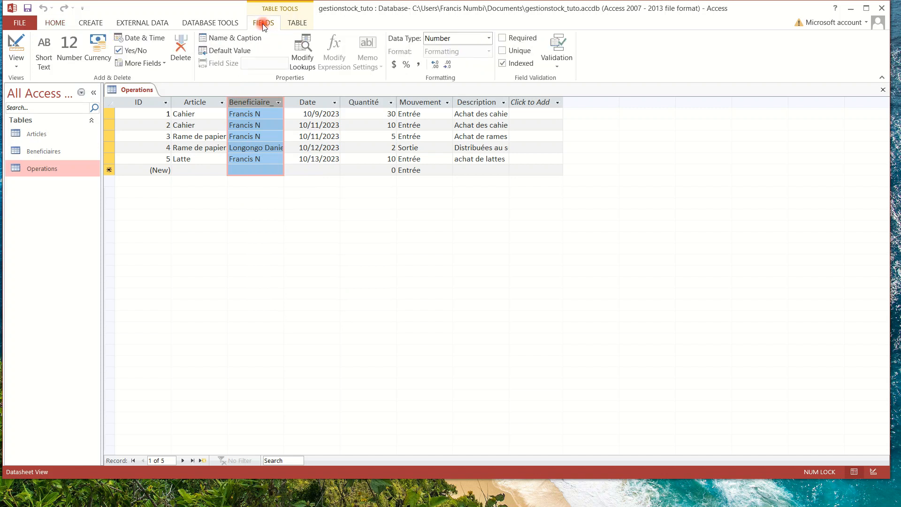
left_click(230, 40)
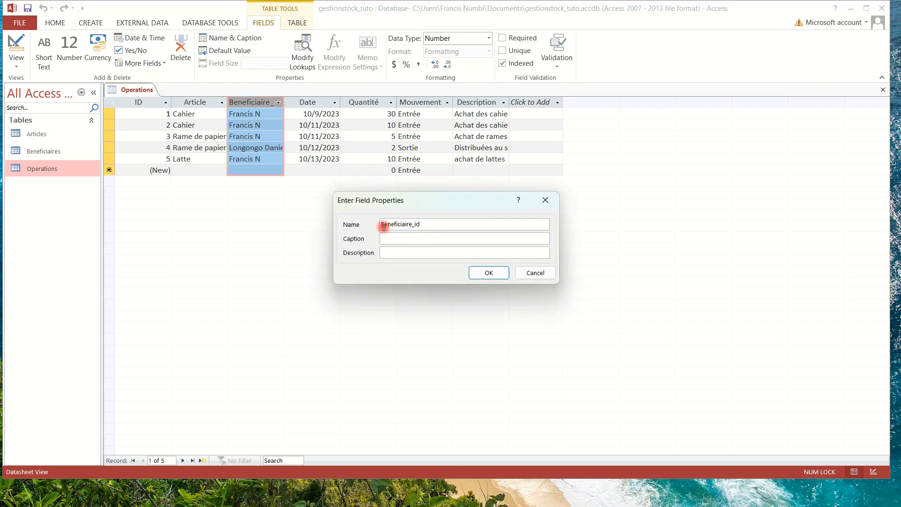
left_click(389, 239)
type("Bénéficiaire")
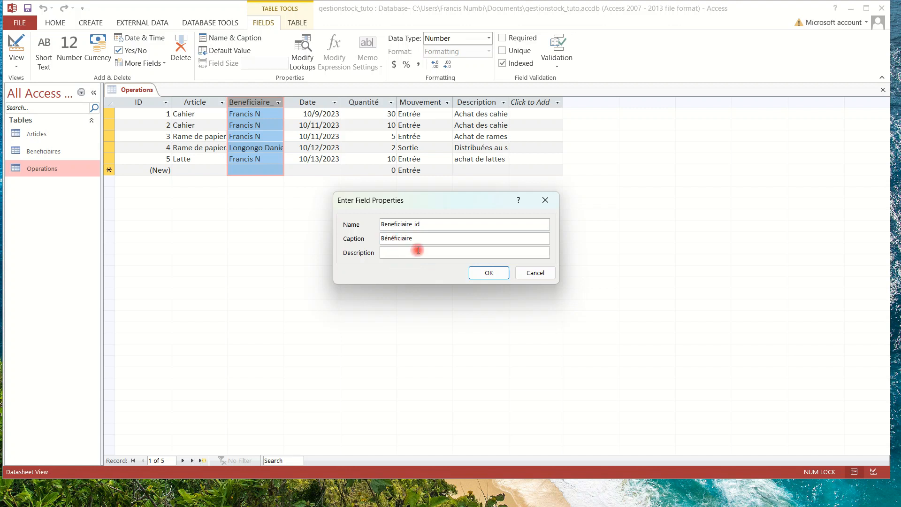
left_click(486, 273)
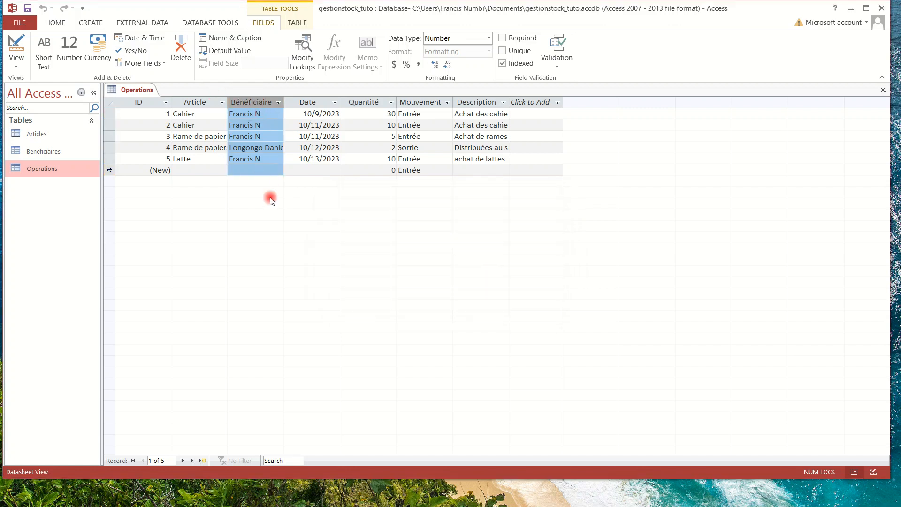
Check the Operation_description field's caption in design view, then return to the datasheet.
left_click(15, 47)
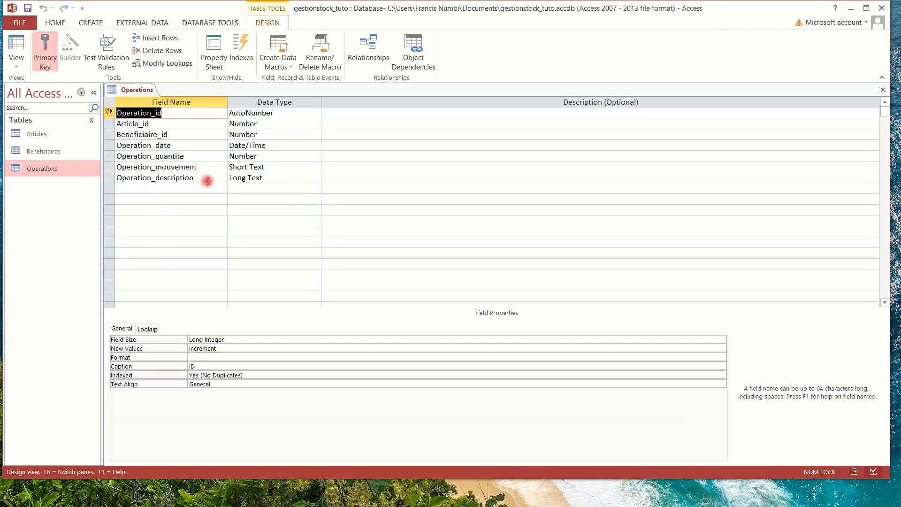
left_click(254, 178)
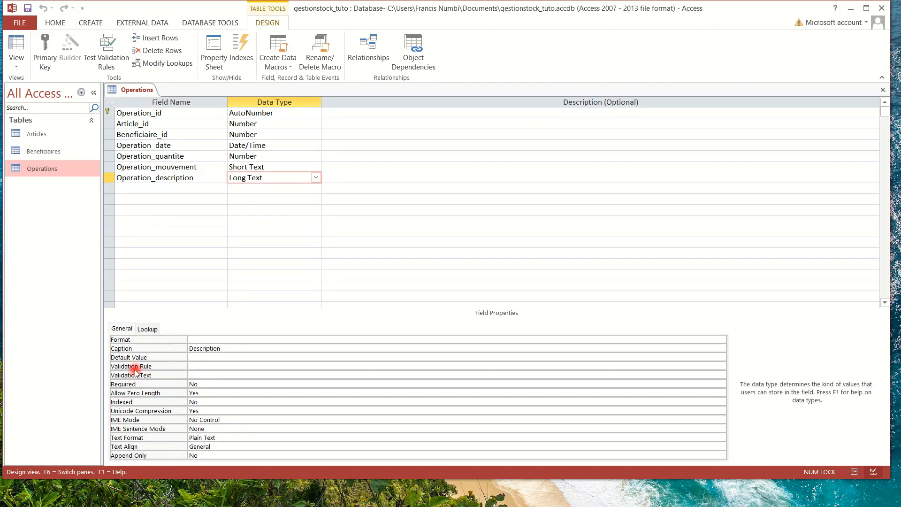
left_click(236, 350)
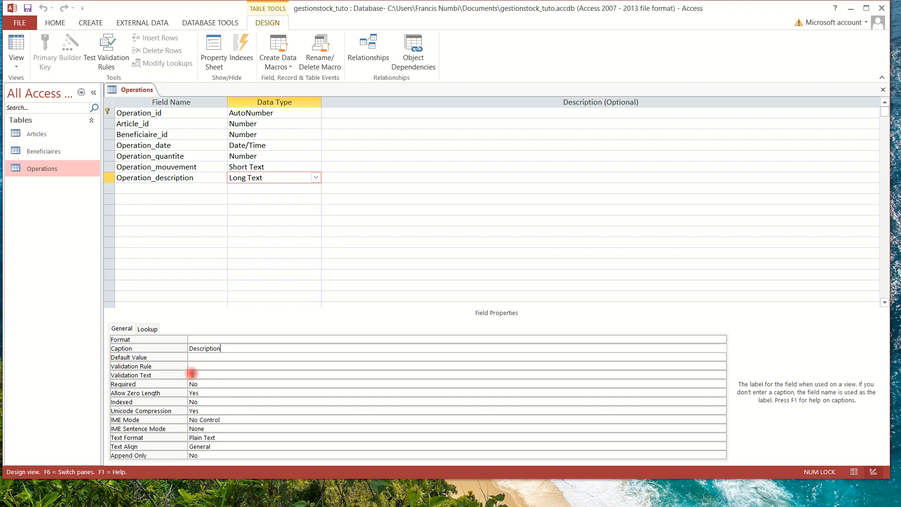
left_click(17, 45)
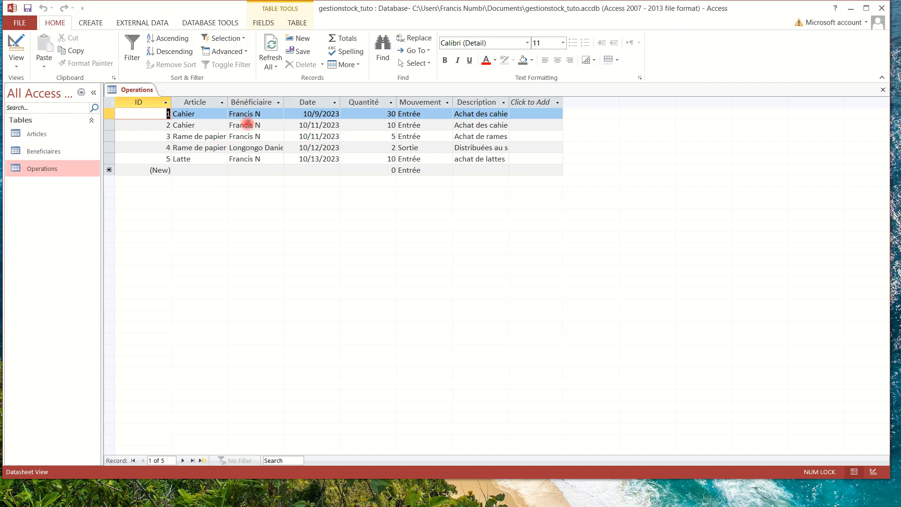
Inspect the Date field's name and caption without changes, then close Operations.
left_click(247, 125)
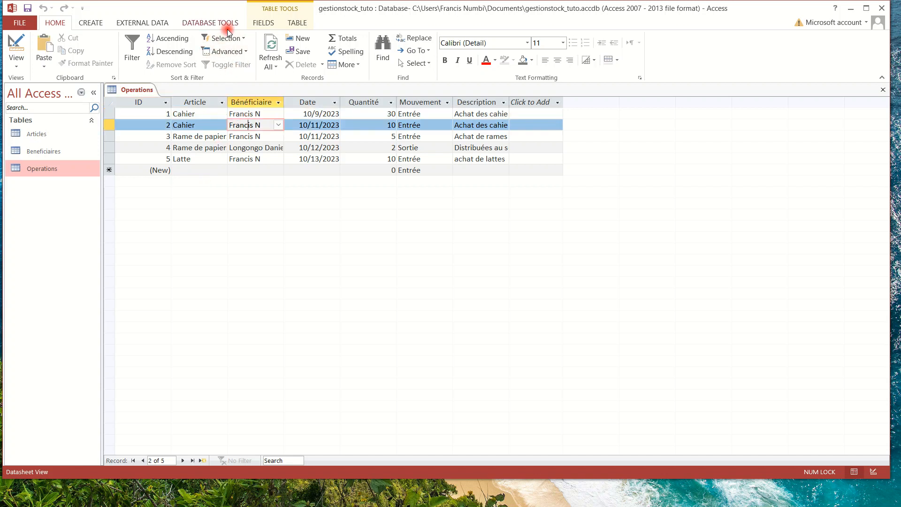
left_click(260, 24)
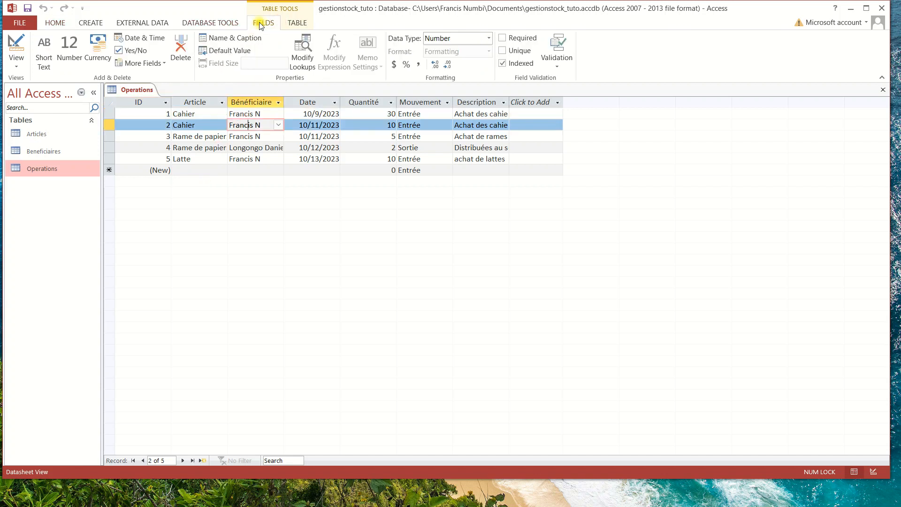
left_click(251, 102)
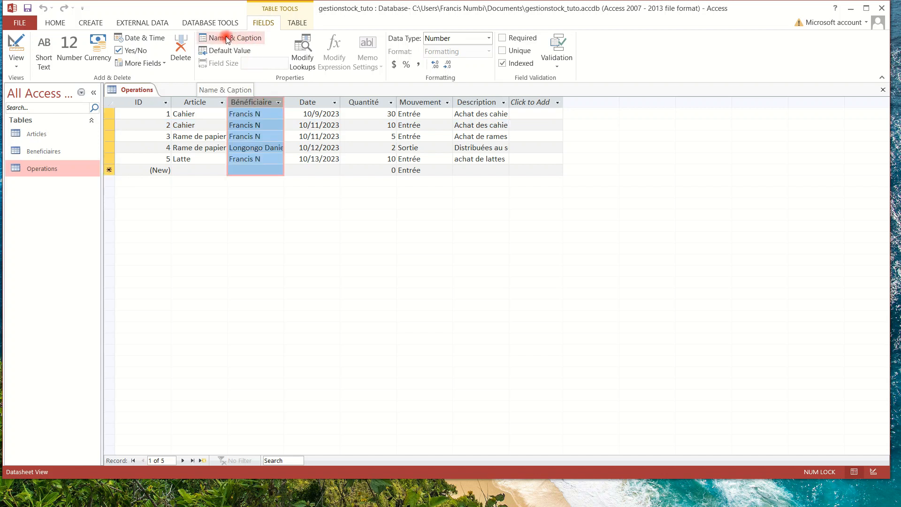
left_click(307, 102)
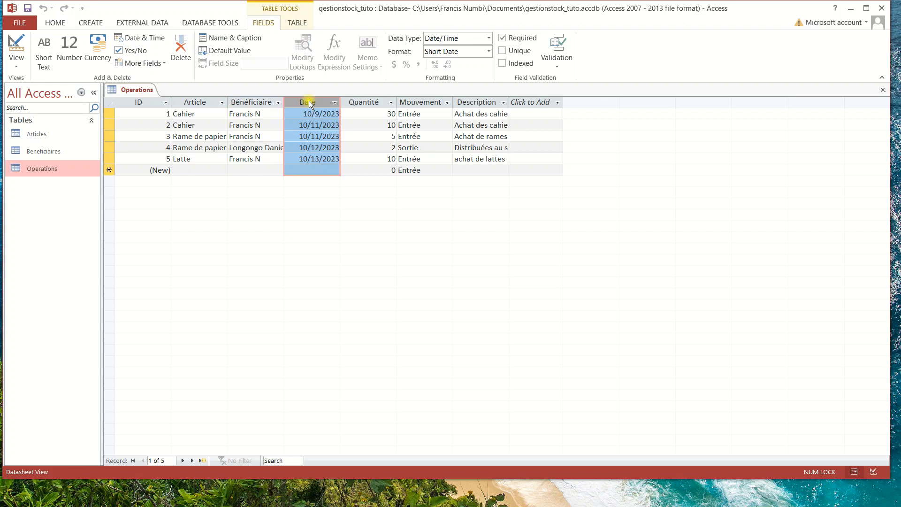
left_click(230, 39)
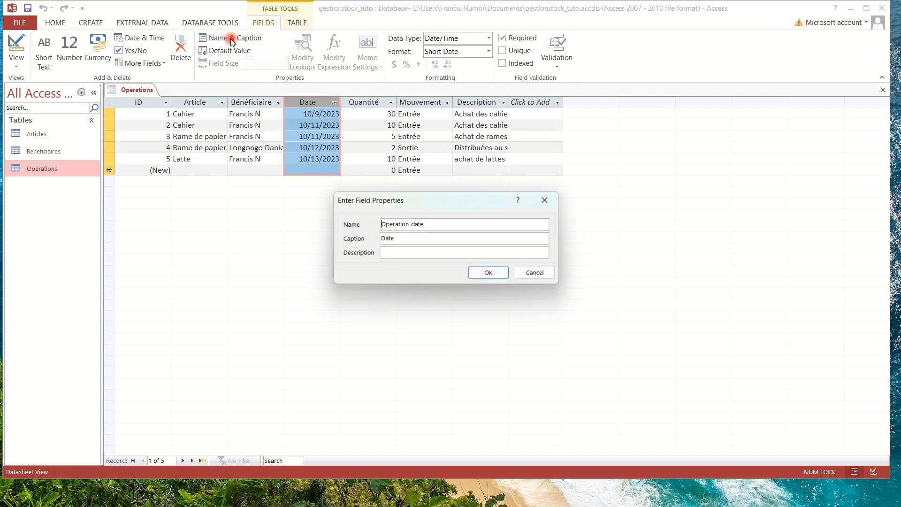
left_click(387, 237)
left_click(544, 201)
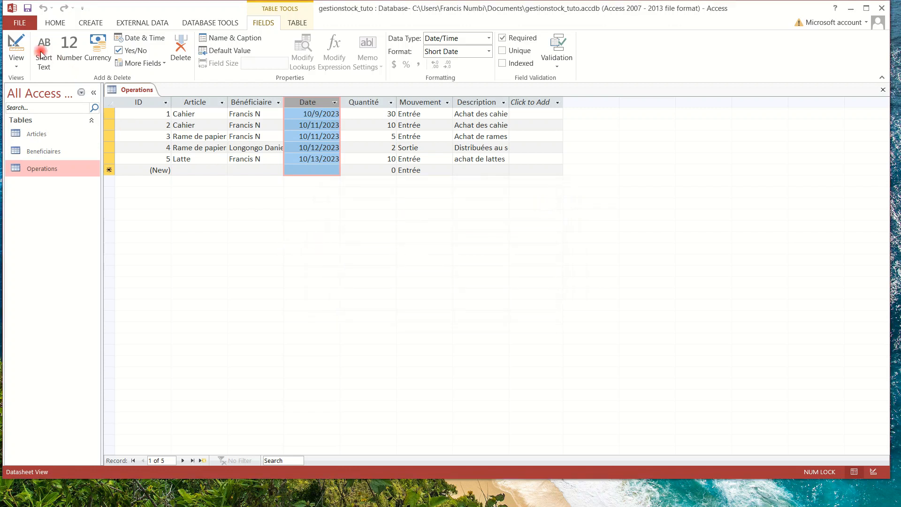
left_click(882, 90)
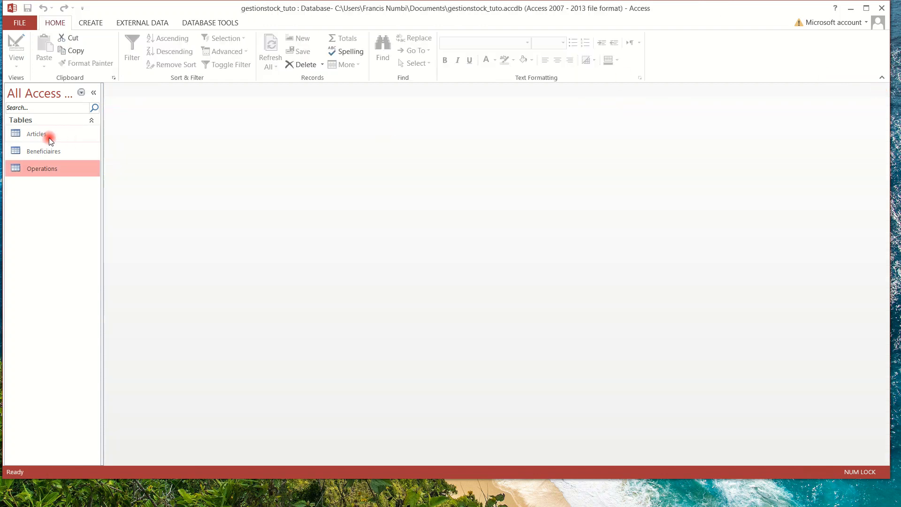
double_click(51, 141)
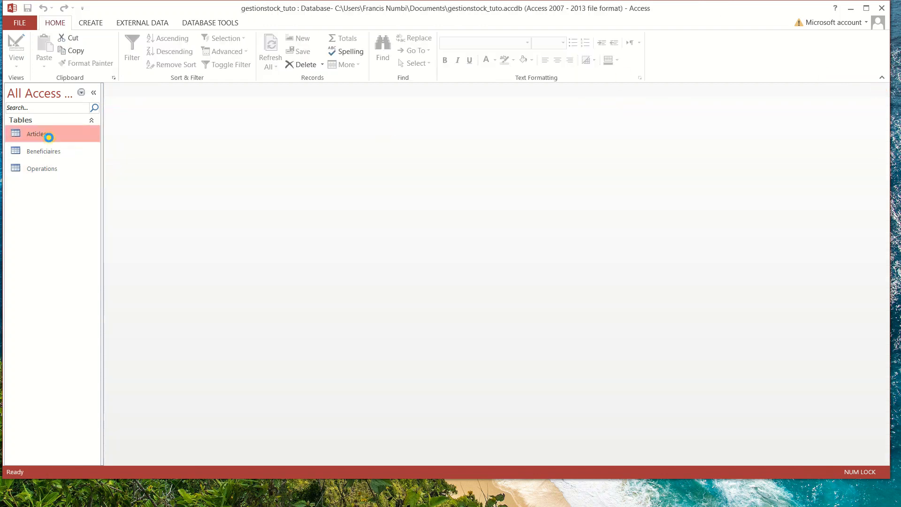
left_click(120, 114)
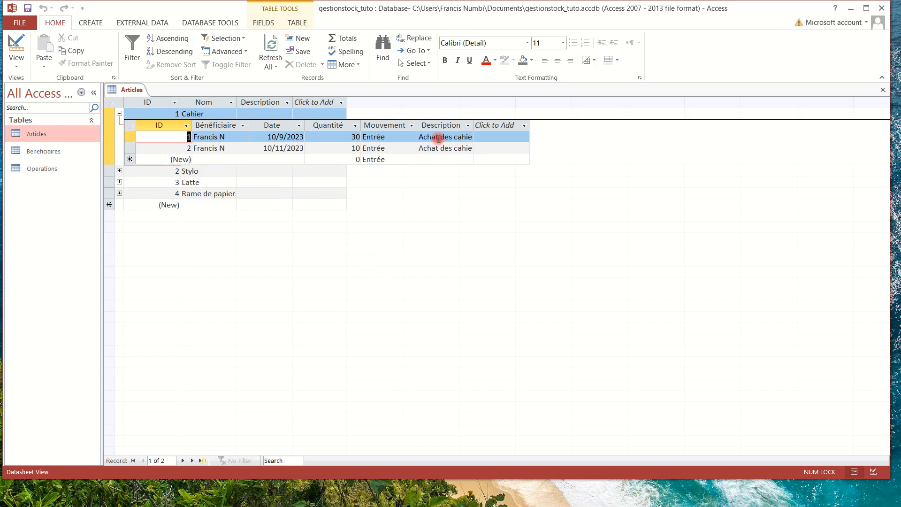
left_click(884, 89)
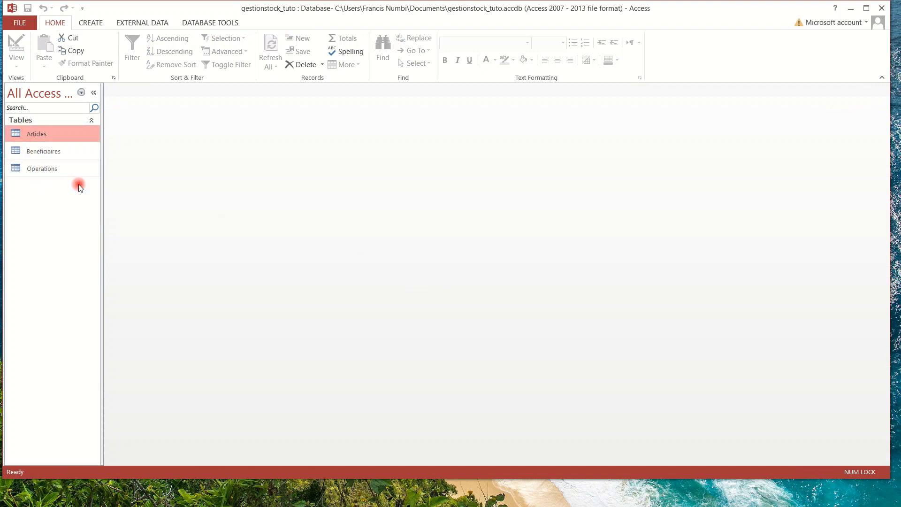
left_click(195, 22)
Add the Beneficiaires table to the Relationships diagram and move its box to the right.
left_click(137, 45)
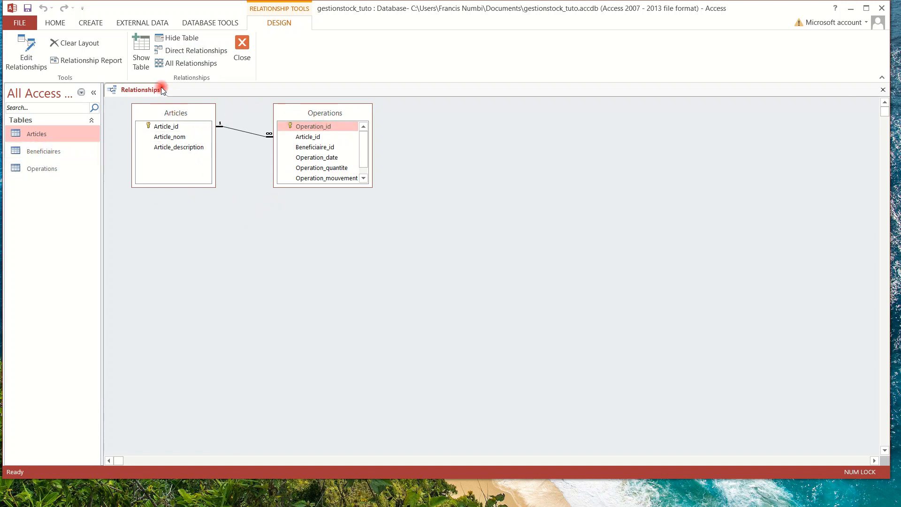
left_click(139, 44)
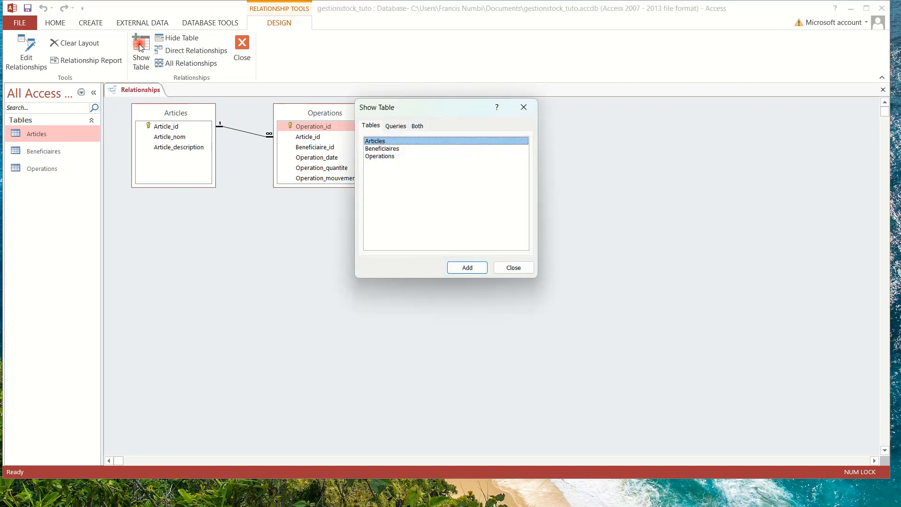
left_click(382, 149)
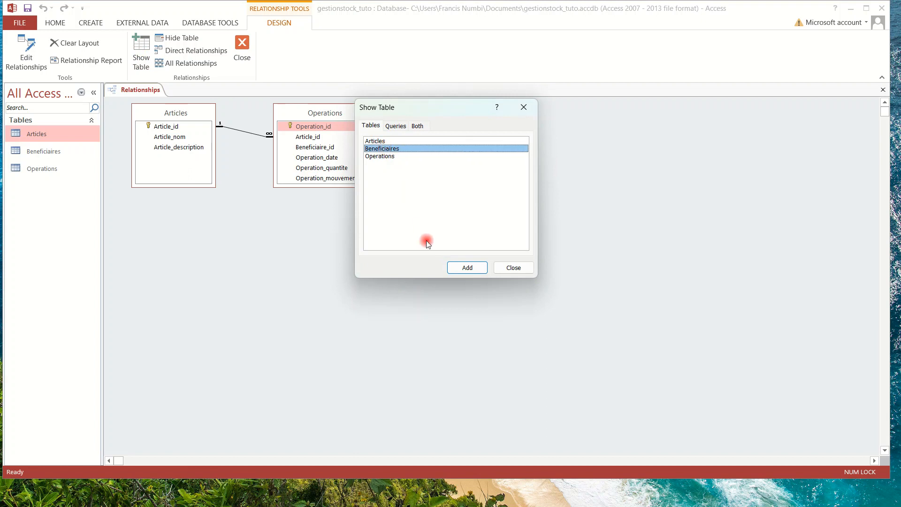
left_click(466, 268)
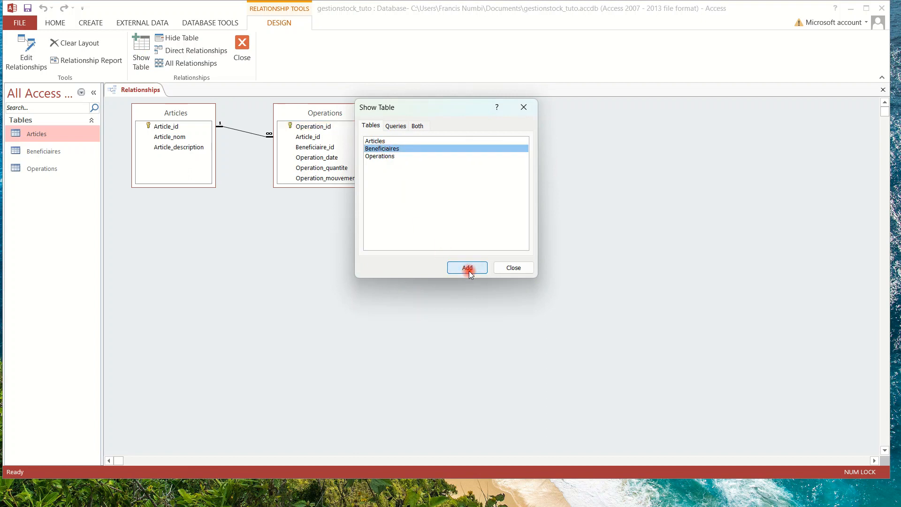
left_click(513, 268)
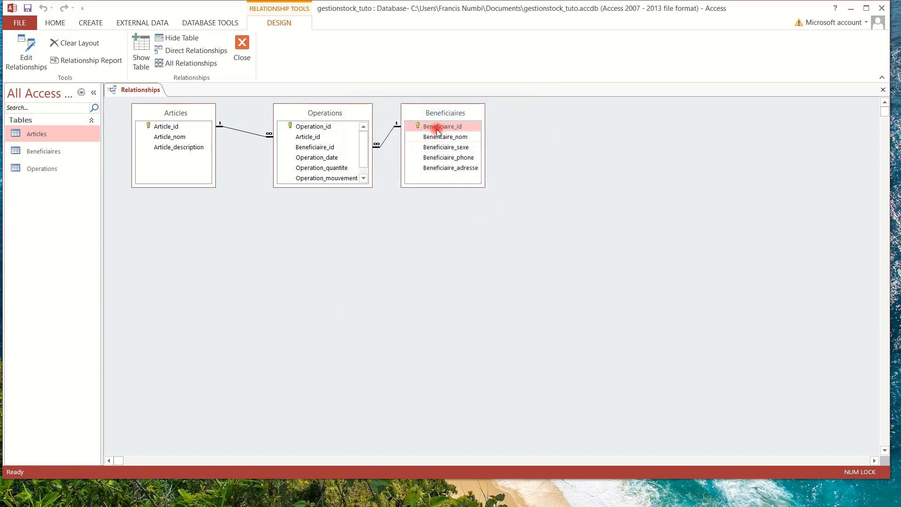
left_click_drag(432, 109, 515, 129)
left_click(546, 128)
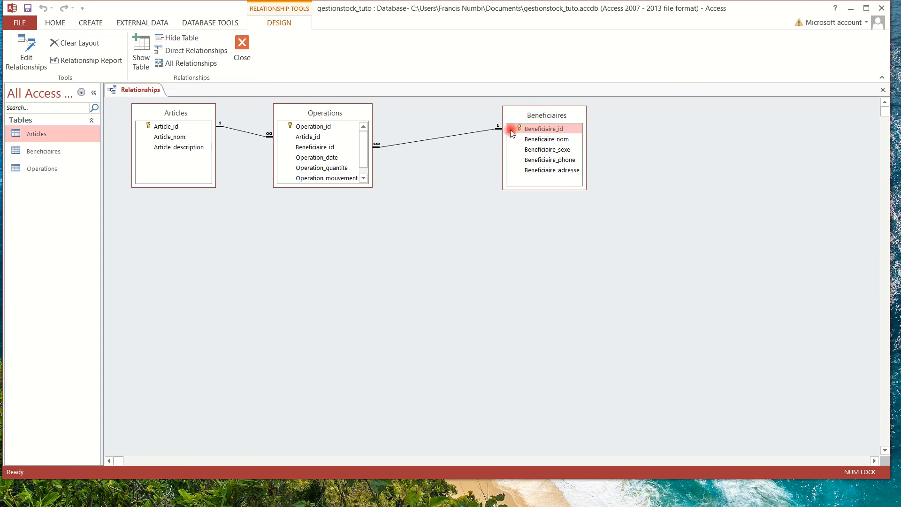
Enlarge the Operations box, save the relationships layout, and open Articles in design view.
left_click(538, 114)
left_click_drag(307, 187, 308, 211)
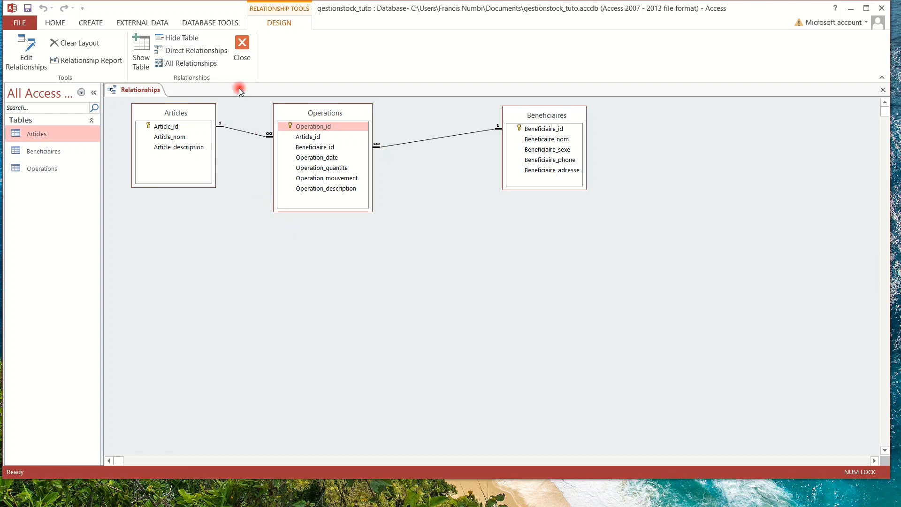
left_click(242, 53)
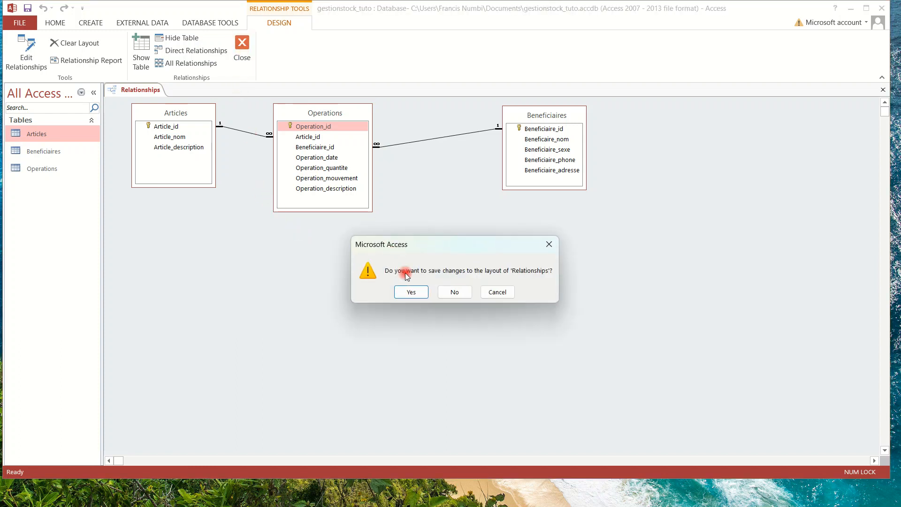
left_click(412, 291)
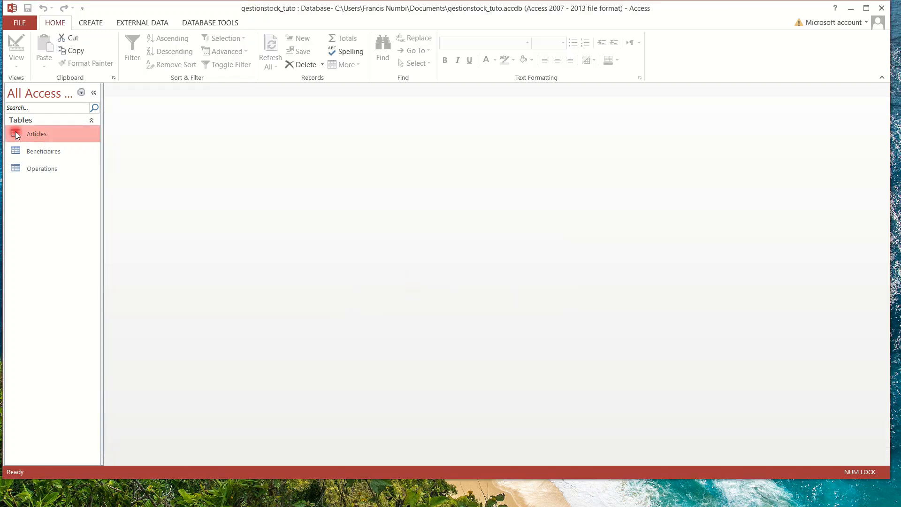
double_click(35, 135)
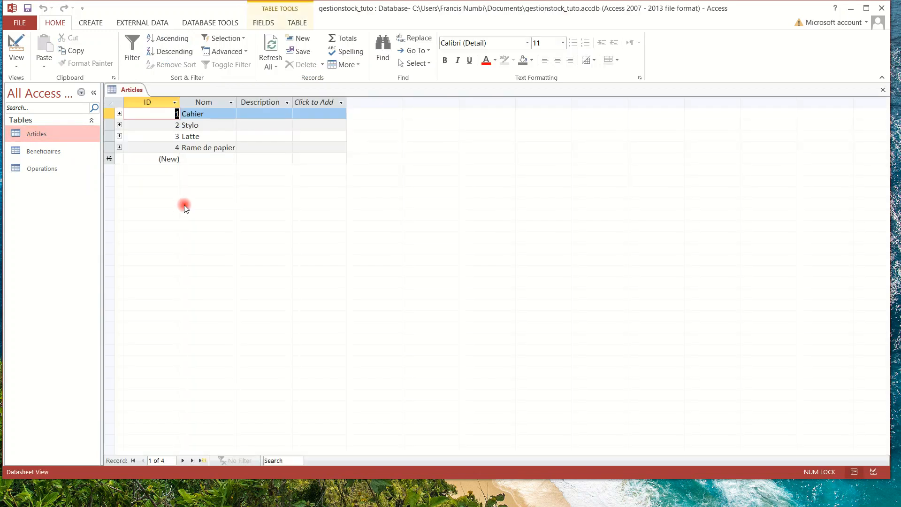
left_click(17, 47)
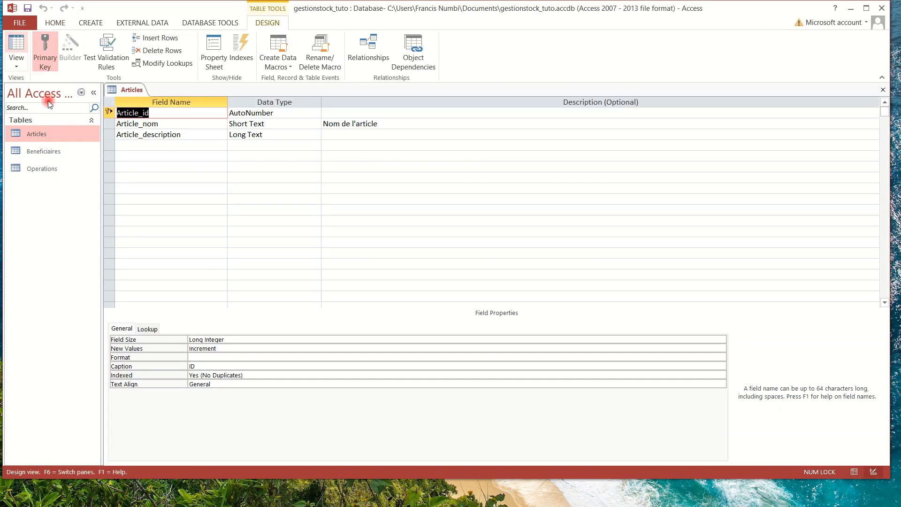
Create field Article_min as Number with Decimal Places 0 and caption Minimum.
left_click(144, 144)
type("Article")
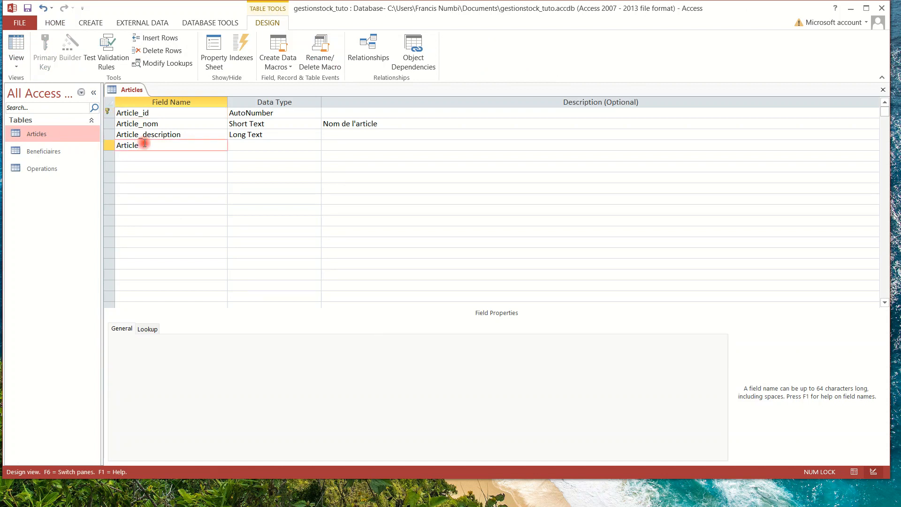
type("_min")
left_click(232, 145)
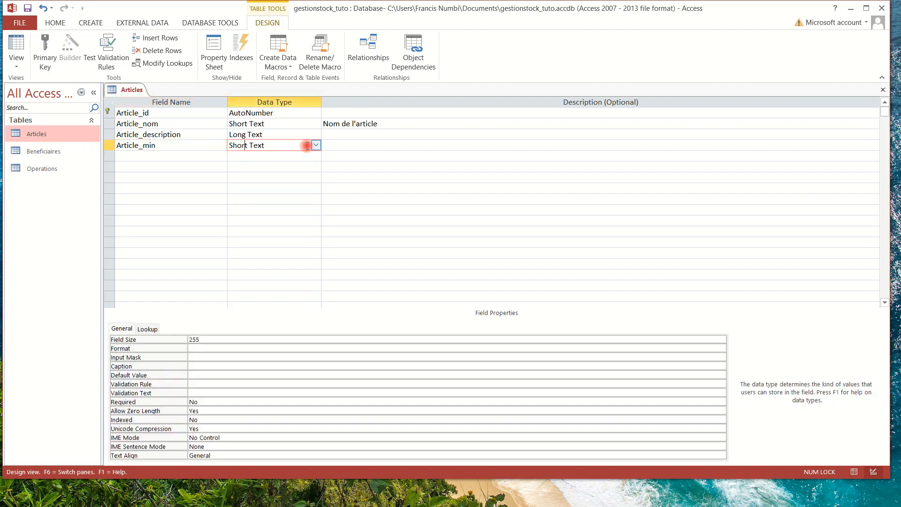
left_click(316, 146)
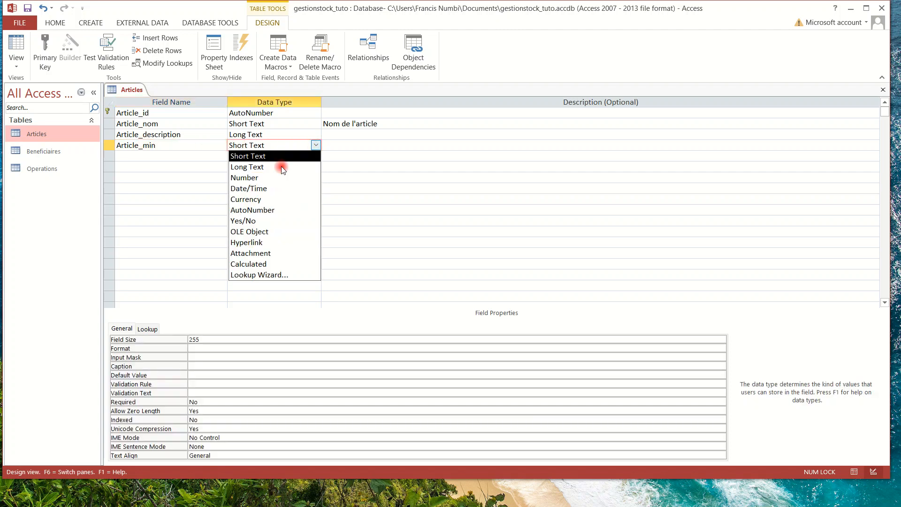
left_click(260, 179)
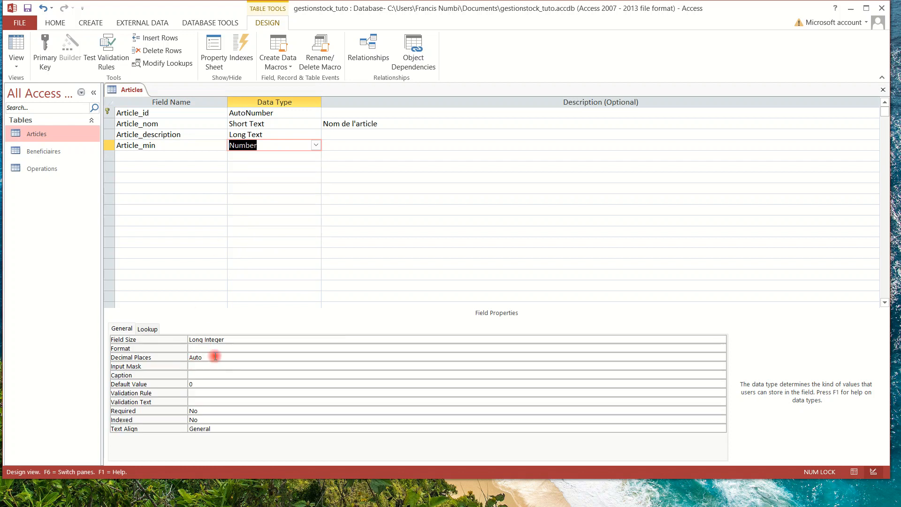
left_click(201, 357)
left_click(177, 355)
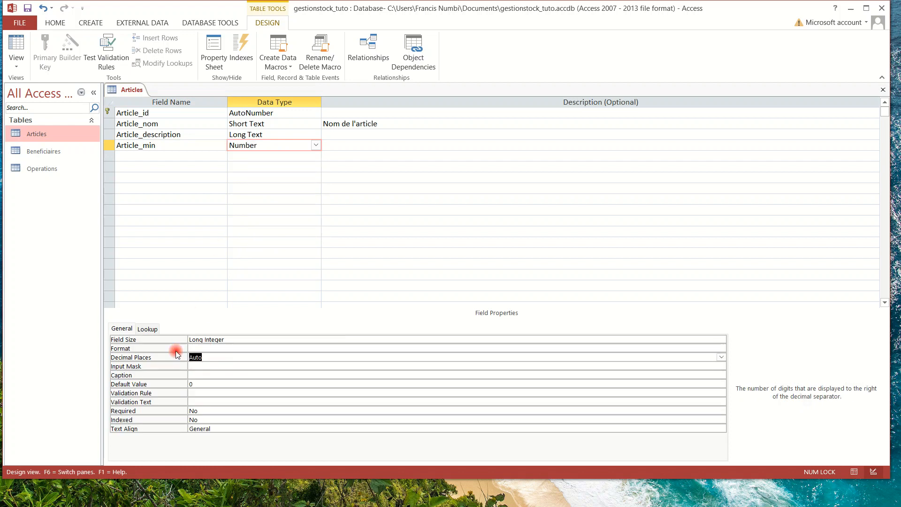
type("0")
left_click(200, 367)
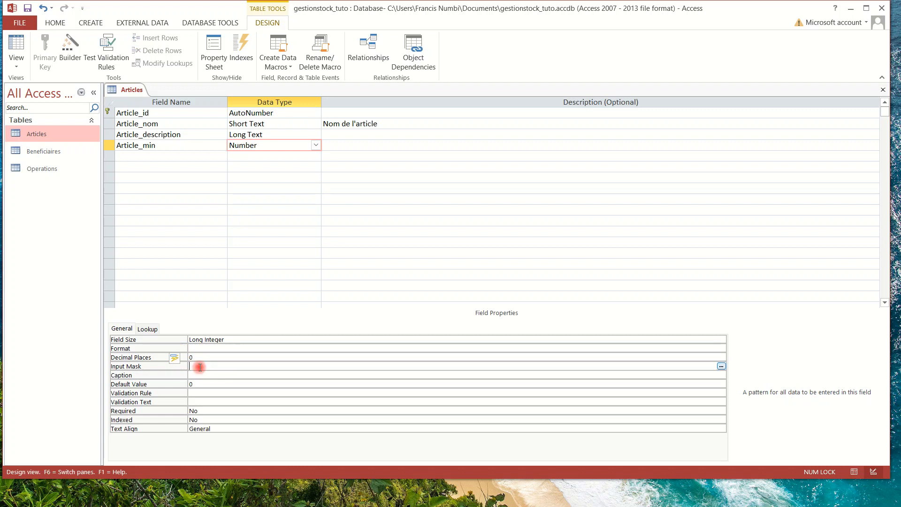
left_click(199, 375)
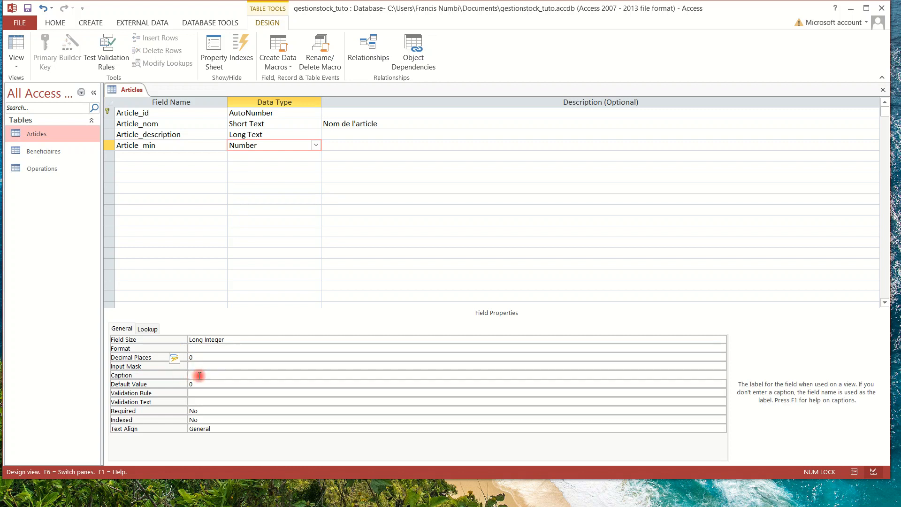
type("Minimum")
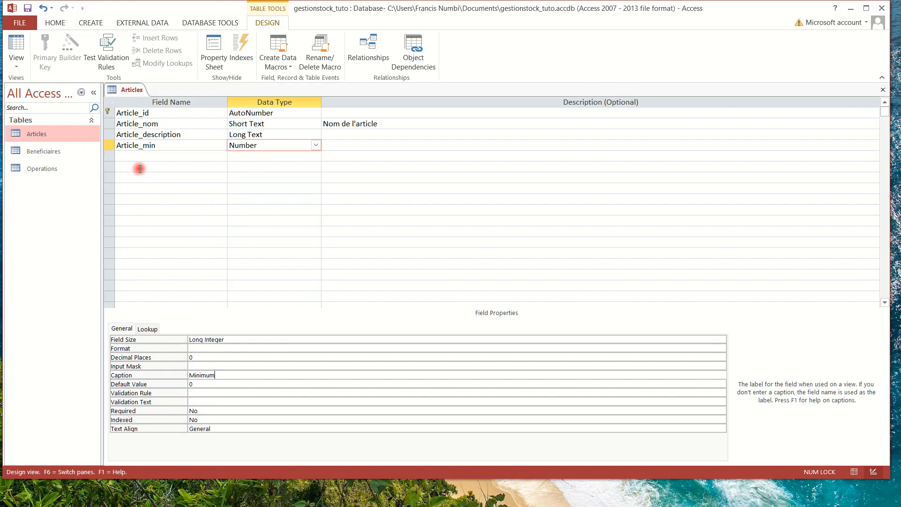
left_click(130, 156)
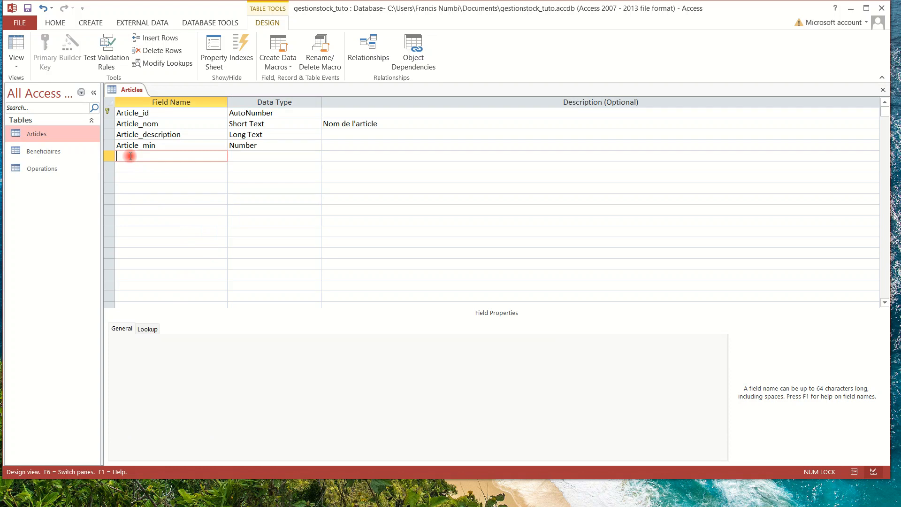
Create field Article_max as Number with Decimal Places 0 and caption Maximum.
type("Article_max")
left_click(250, 156)
left_click(317, 156)
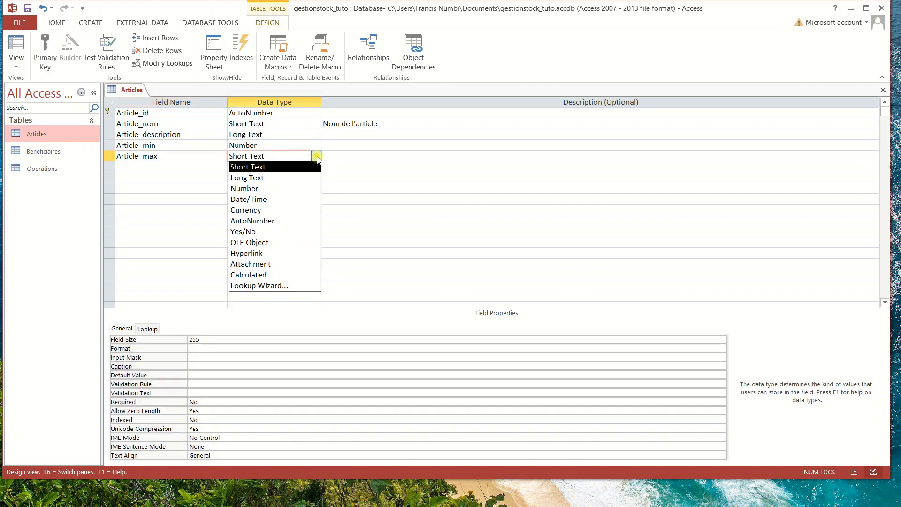
left_click(262, 189)
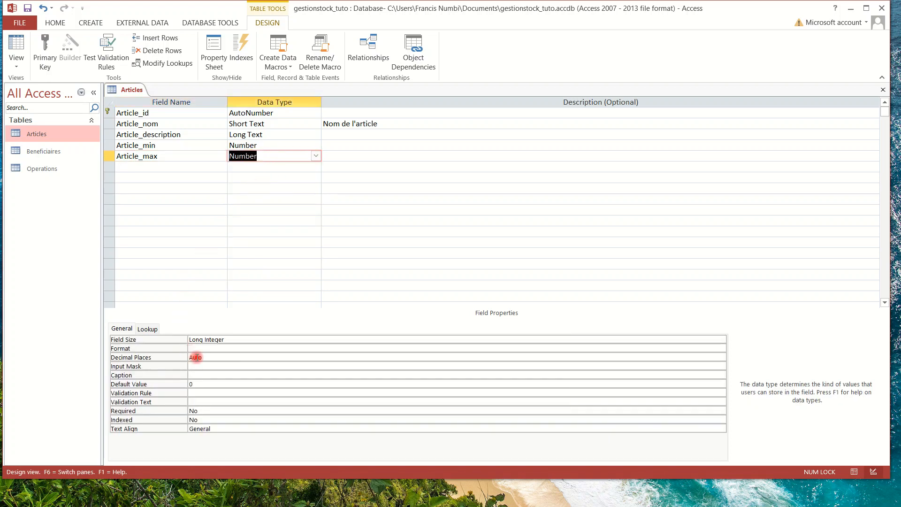
left_click(209, 356)
left_click(210, 354)
key("BackSpace")
key("BackSpace")
key("BackSpace")
key("BackSpace")
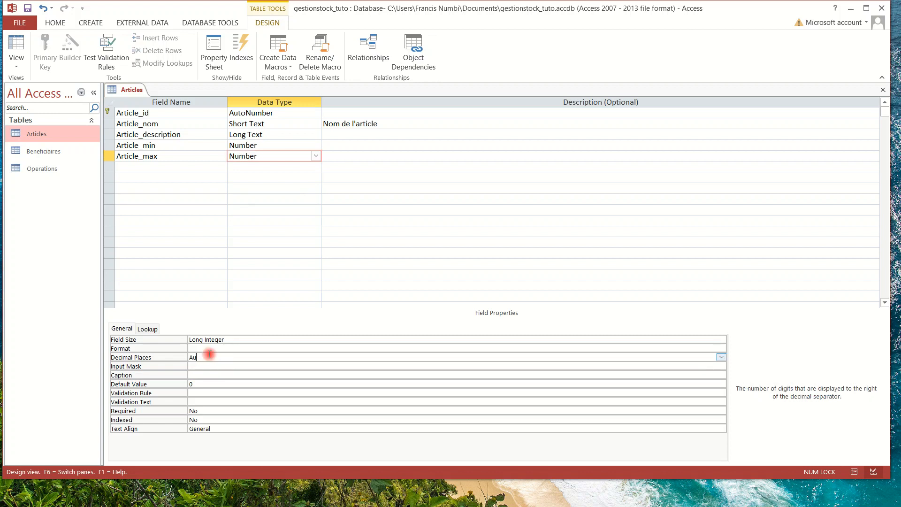
type("0")
left_click(196, 374)
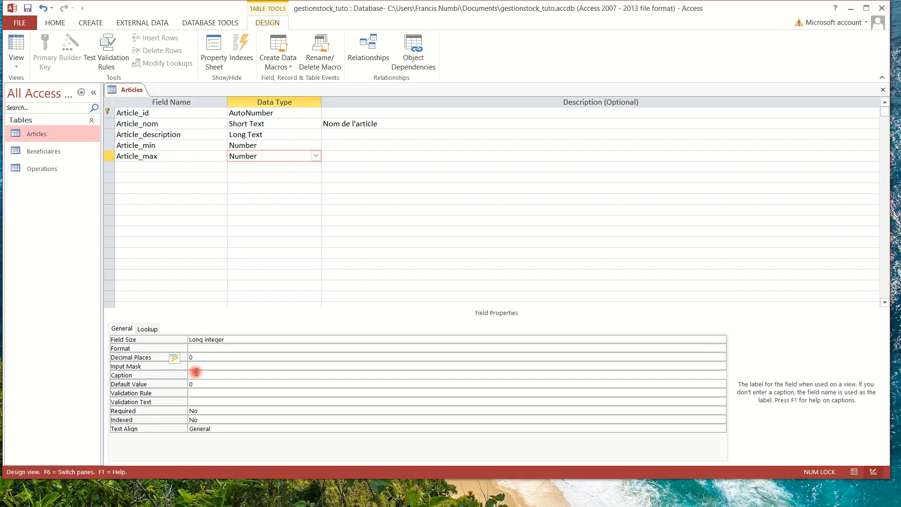
type("Maximum")
left_click(341, 142)
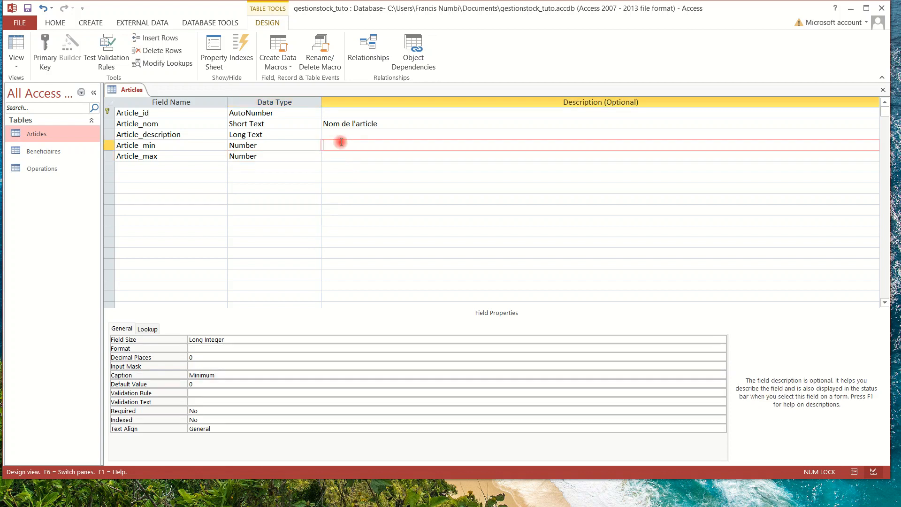
Describe Article_min as 'Quantité minimum de réapprovisionnement', fixing the accent.
type("Quantité minimum de reapprovisionne")
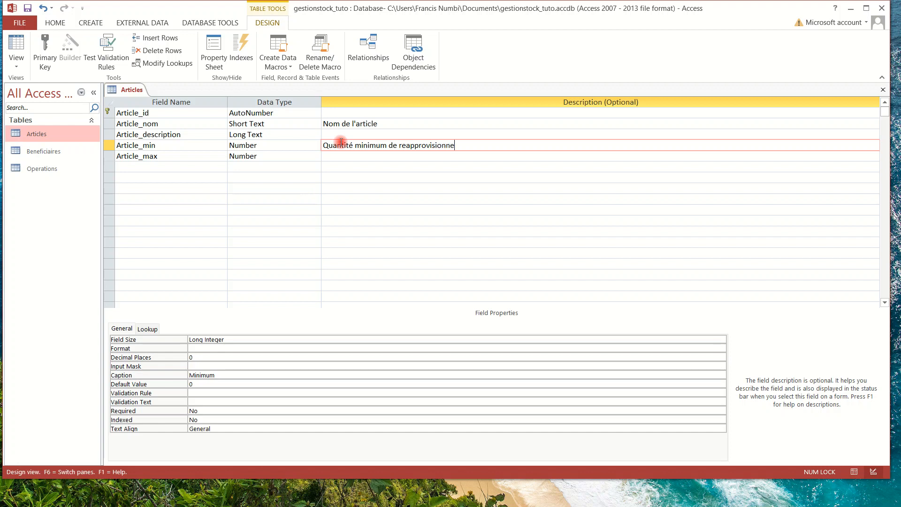
type("lment")
left_click(405, 145)
key("BackSpace")
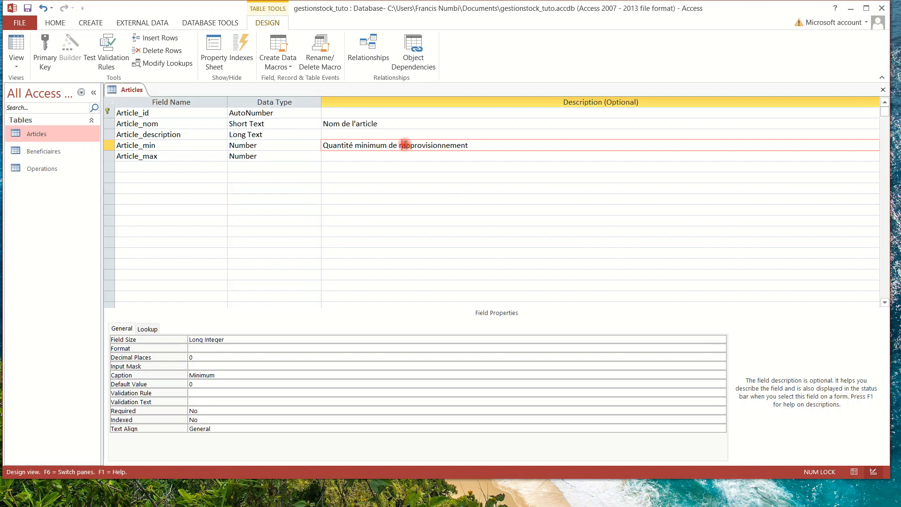
type("é")
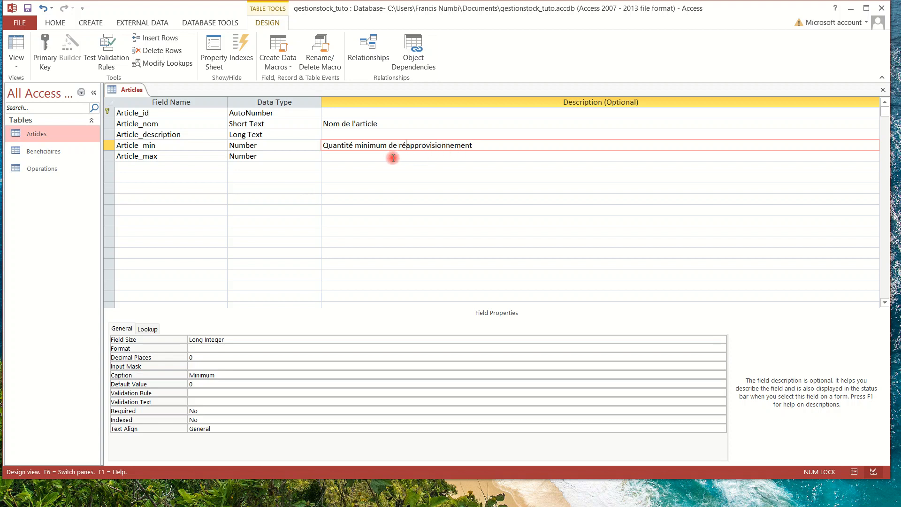
Describe Article_max as 'Quantité maximum de stockage' and save the table design.
left_click(373, 156)
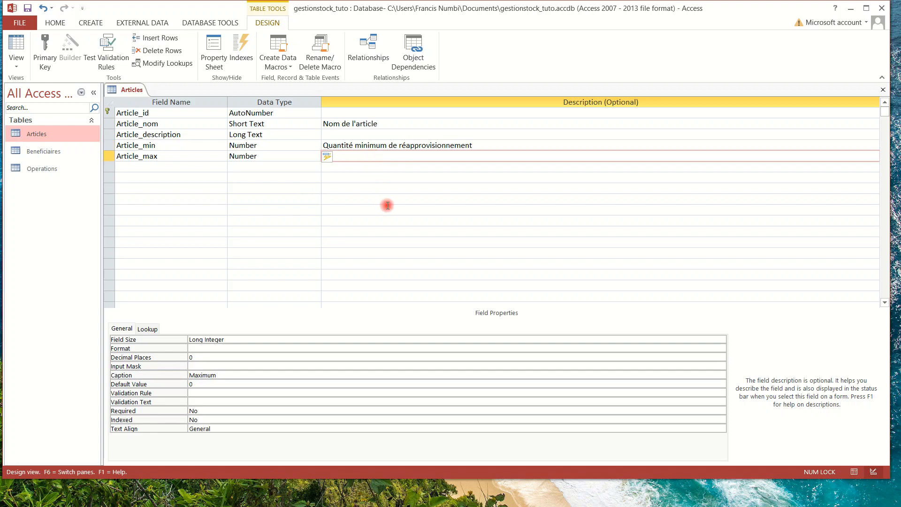
type("Quantité maximum de sto")
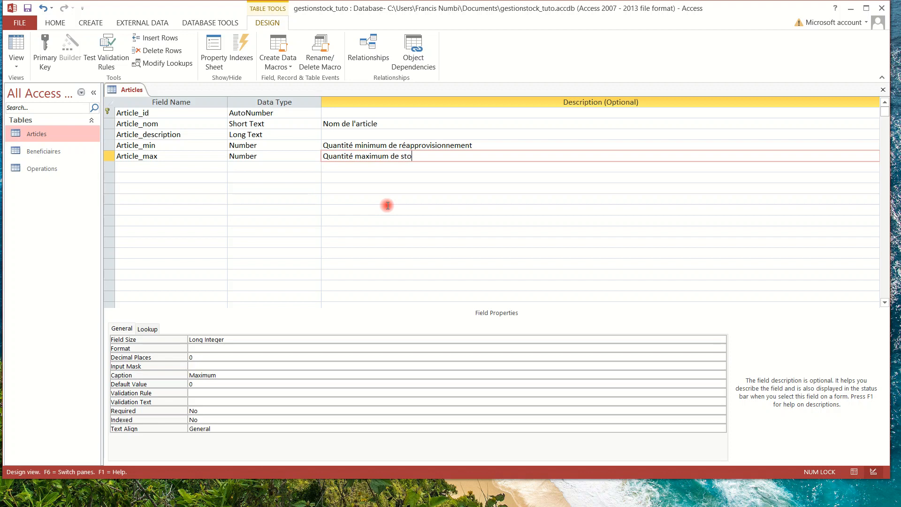
type("ckage")
left_click(484, 145)
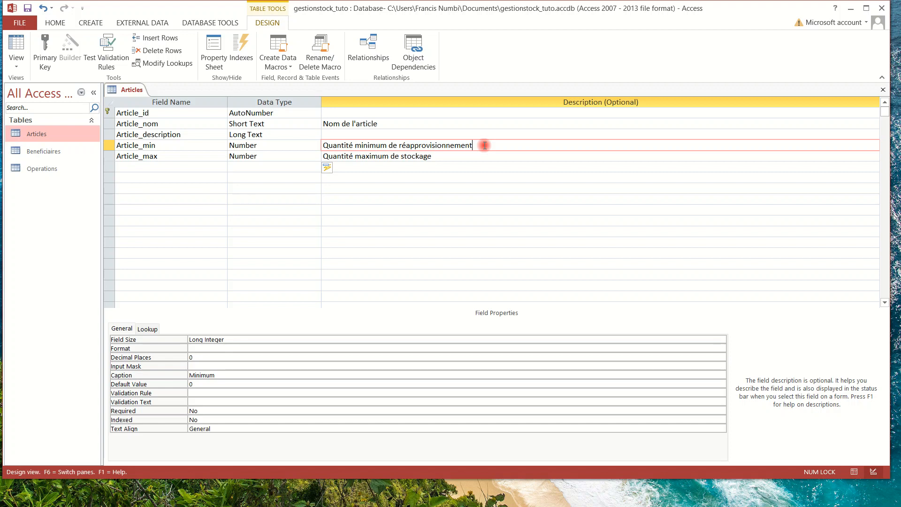
left_click(450, 157)
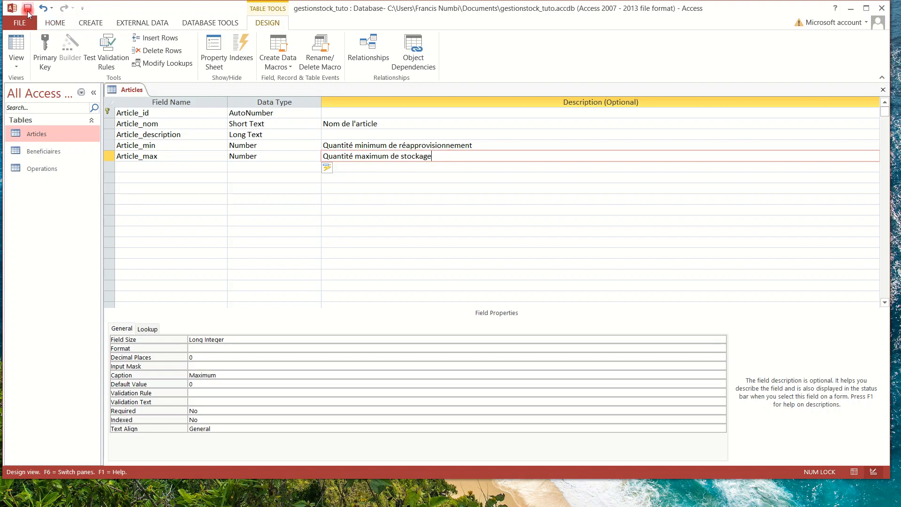
left_click(501, 90)
Open the Articles datasheet and enter Minimum/Maximum for Cahier 5/50 and Stylo 10/100.
left_click(880, 90)
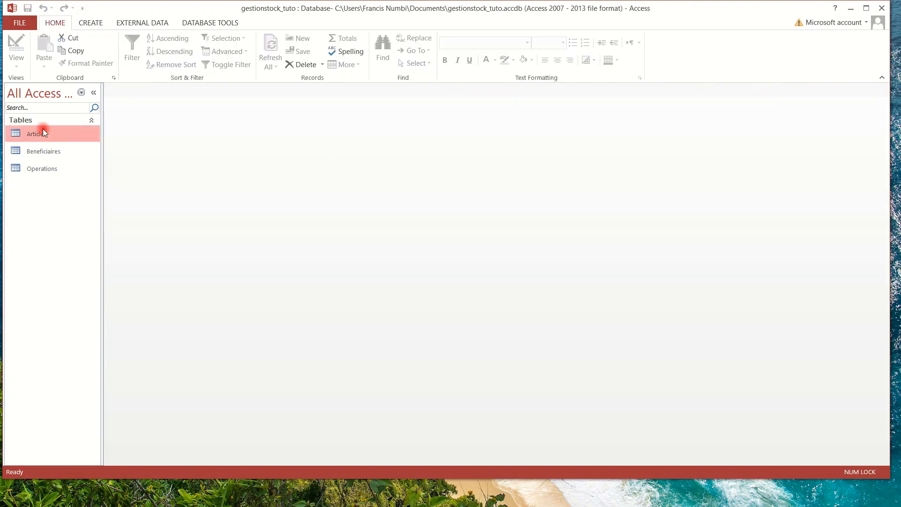
left_click(29, 132)
double_click(33, 134)
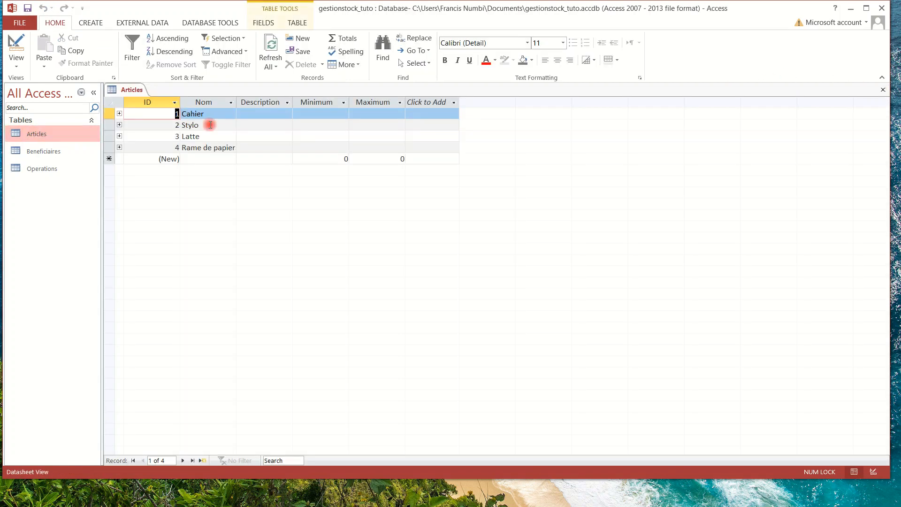
left_click(320, 114)
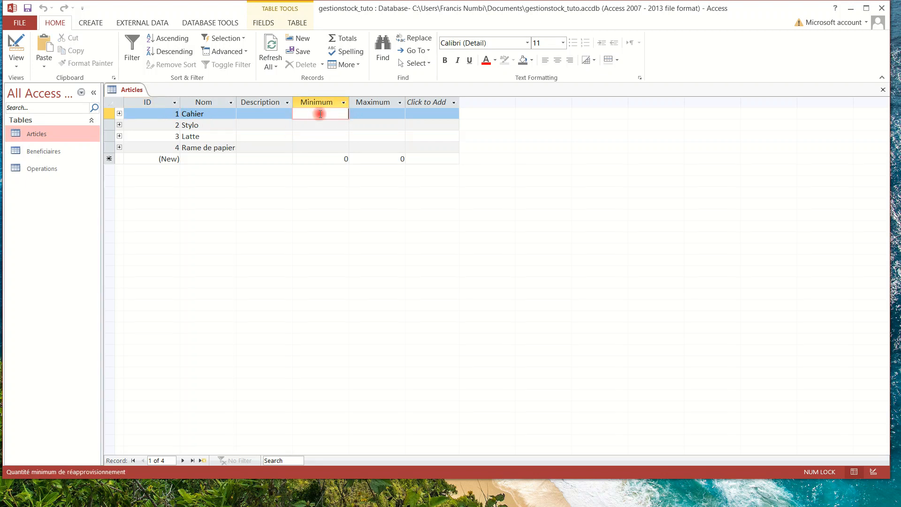
type("5")
left_click(364, 113)
type("5")
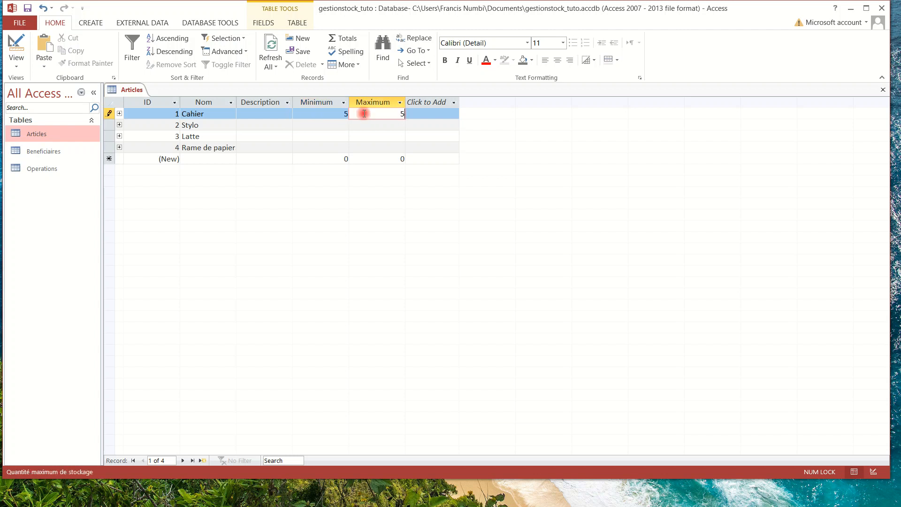
type("0")
left_click(319, 123)
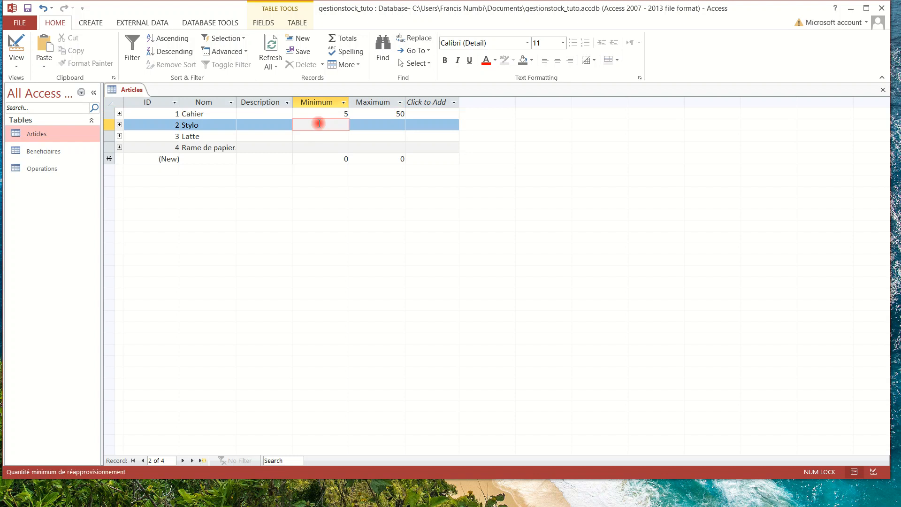
type("10")
left_click(390, 122)
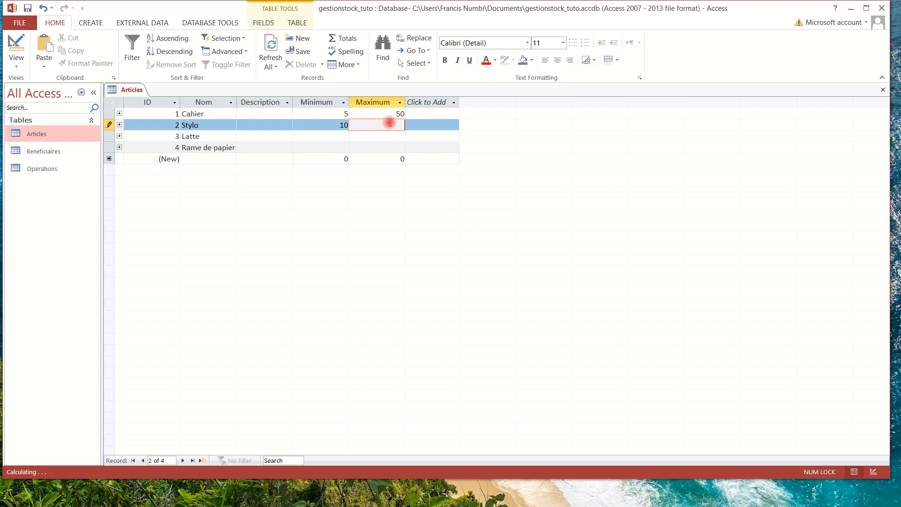
type("100")
Enter Minimum/Maximum for Latte 5/25 and Rame de papier 2/20, then save.
left_click(316, 136)
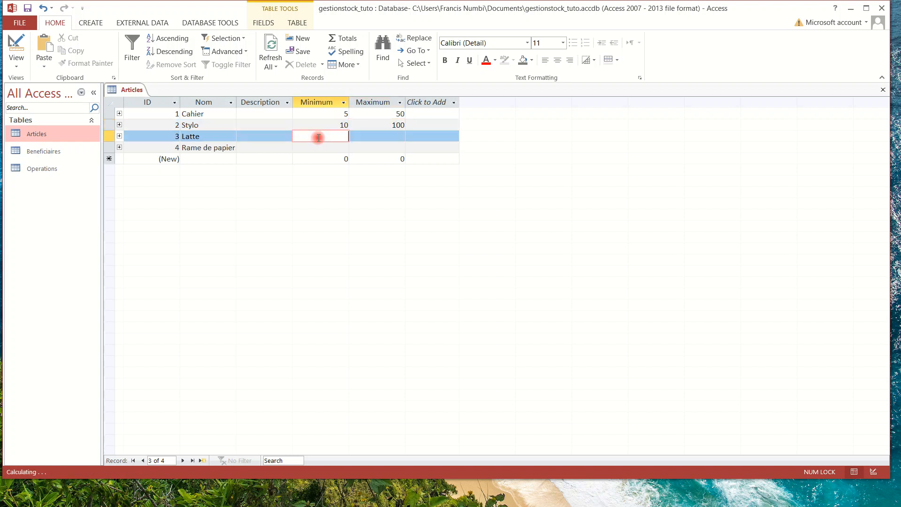
type("5")
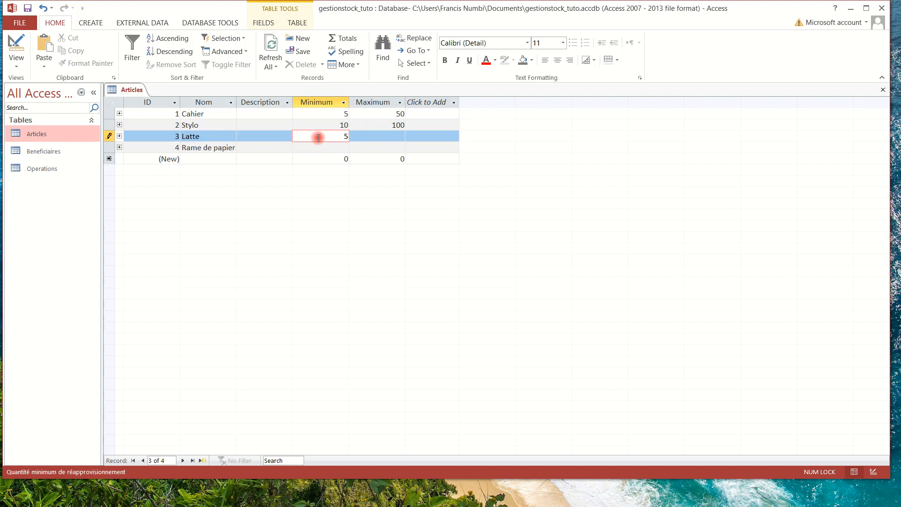
left_click(370, 137)
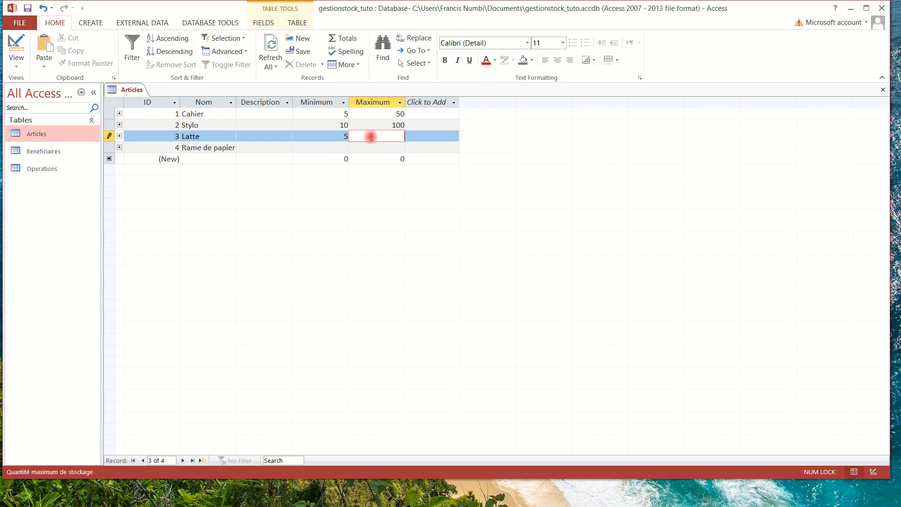
type("25")
left_click(334, 148)
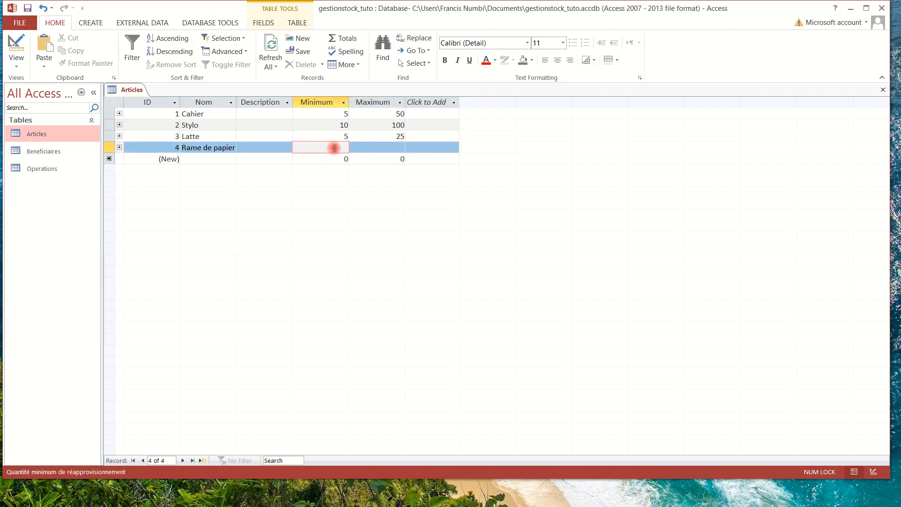
type("2")
left_click(386, 147)
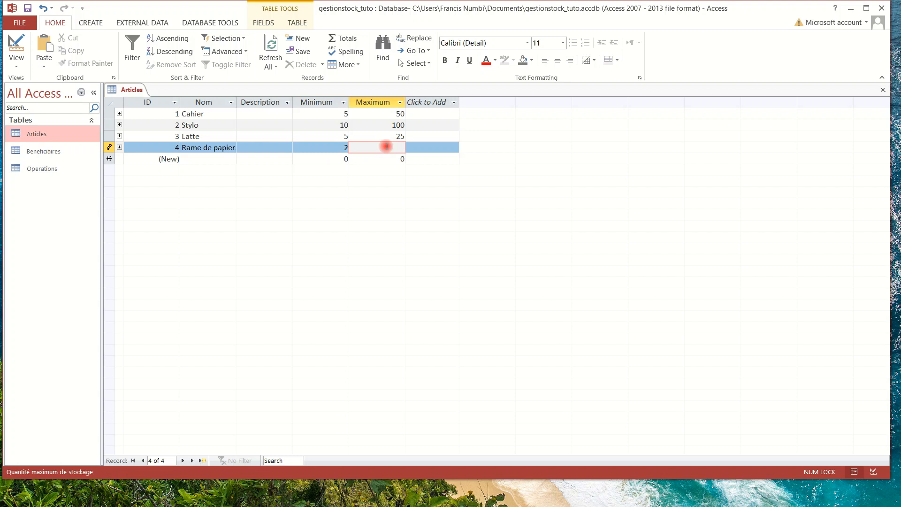
type("20")
key("ctrl+s")
Resize the Navigation Pane, toggle the Tables group, and close the Articles table.
left_click_drag(105, 159, 169, 160)
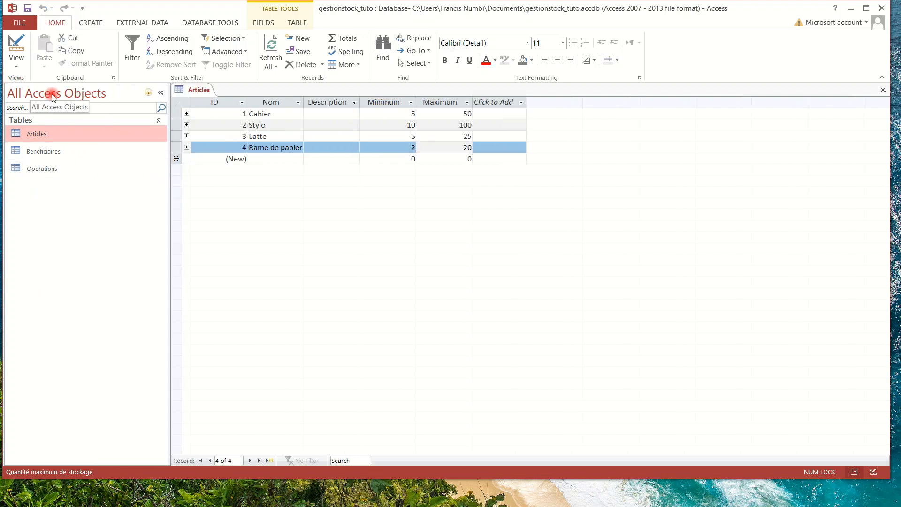
left_click(149, 93)
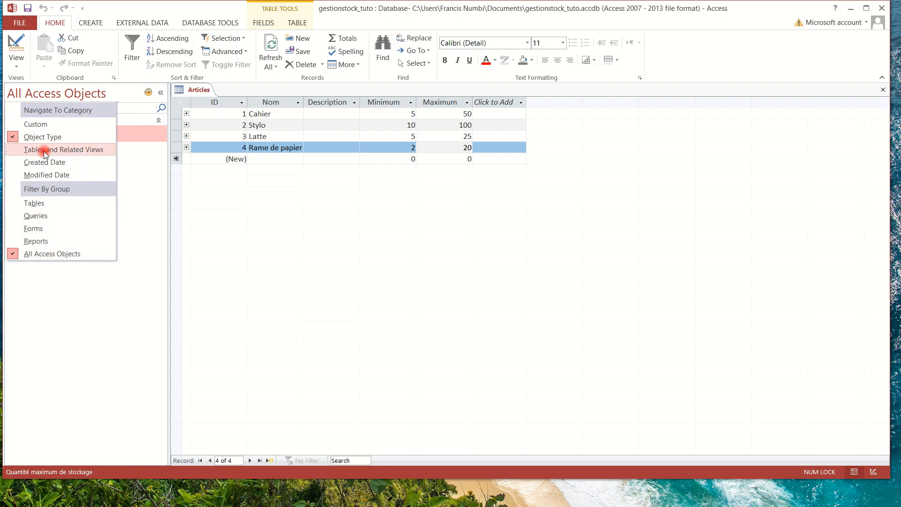
left_click(194, 243)
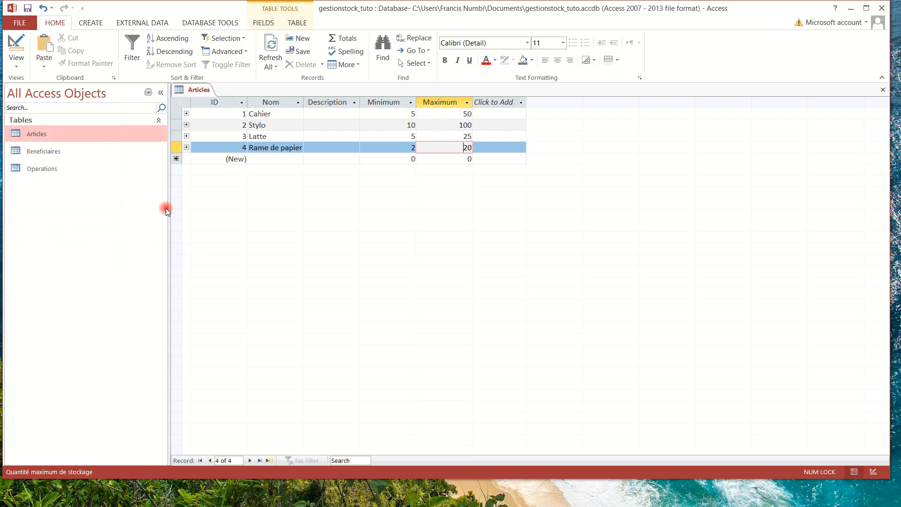
left_click_drag(167, 207, 89, 196)
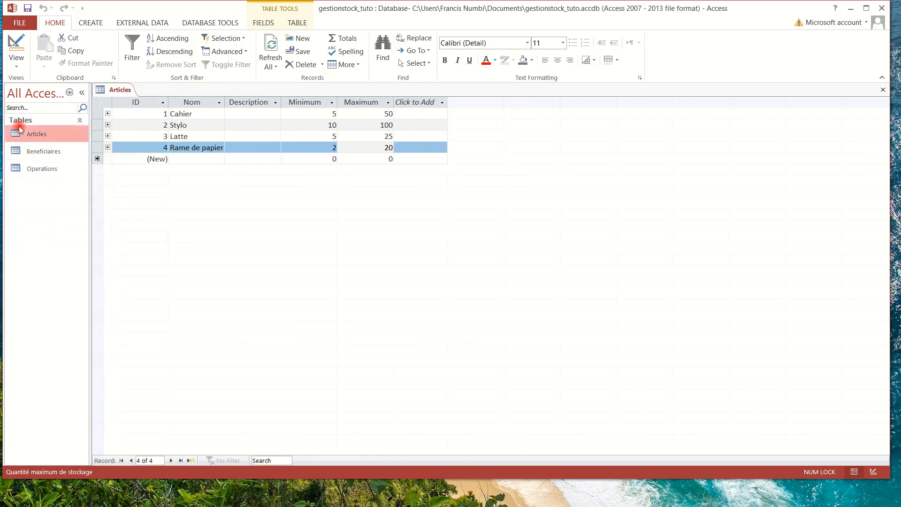
left_click(44, 121)
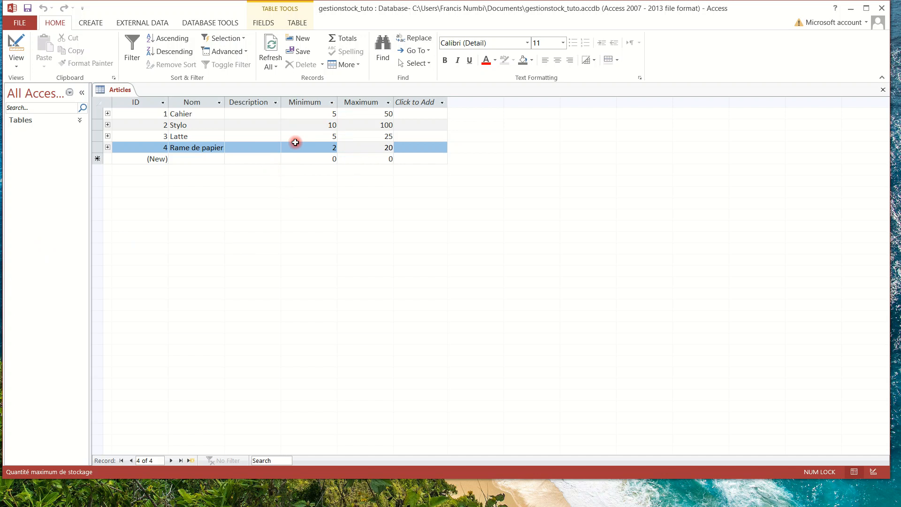
left_click(35, 121)
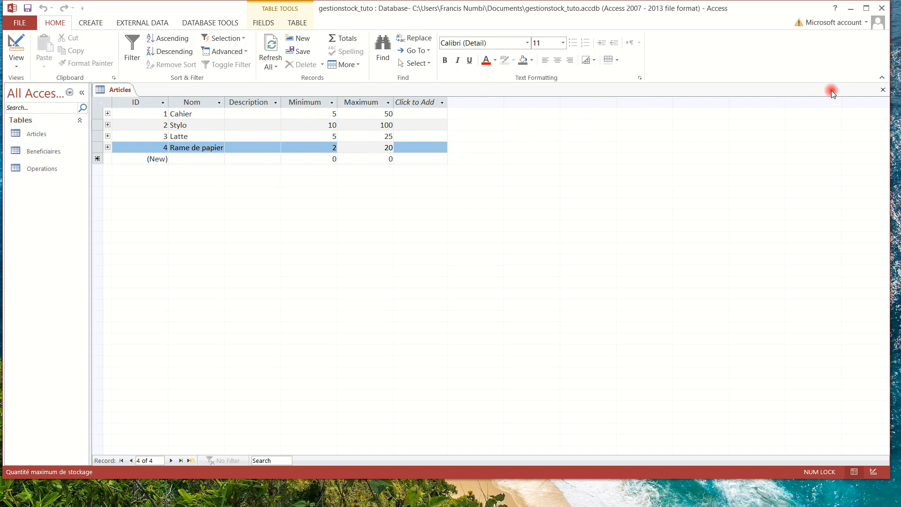
left_click(882, 91)
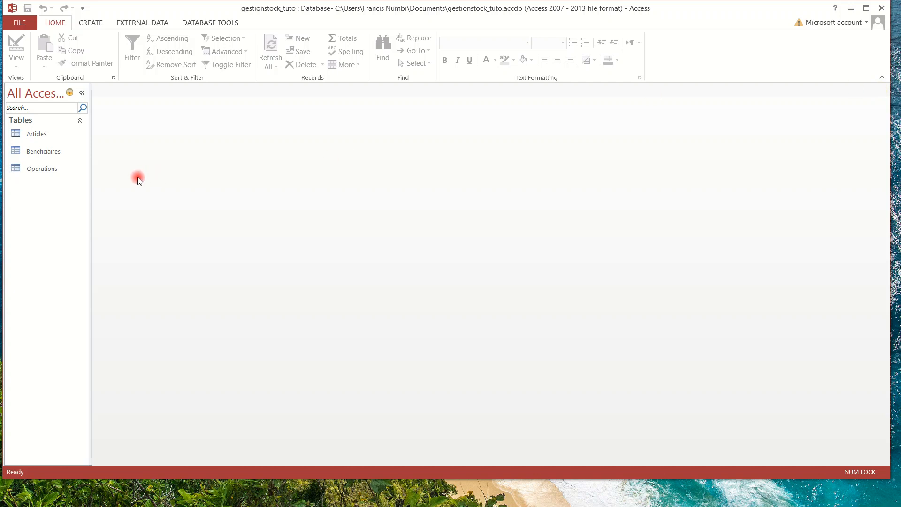
Open and close Operations and Beneficiaires, then reopen Articles to check its values.
left_click(43, 169)
double_click(43, 168)
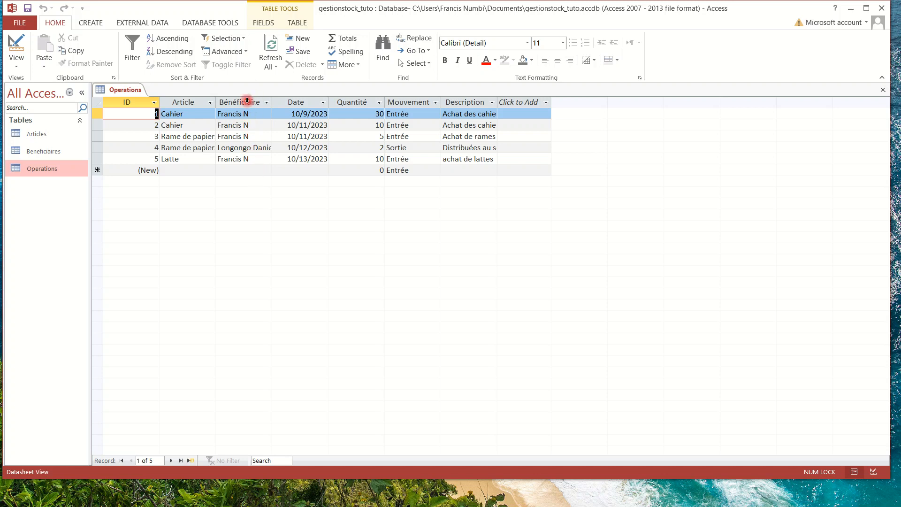
double_click(34, 153)
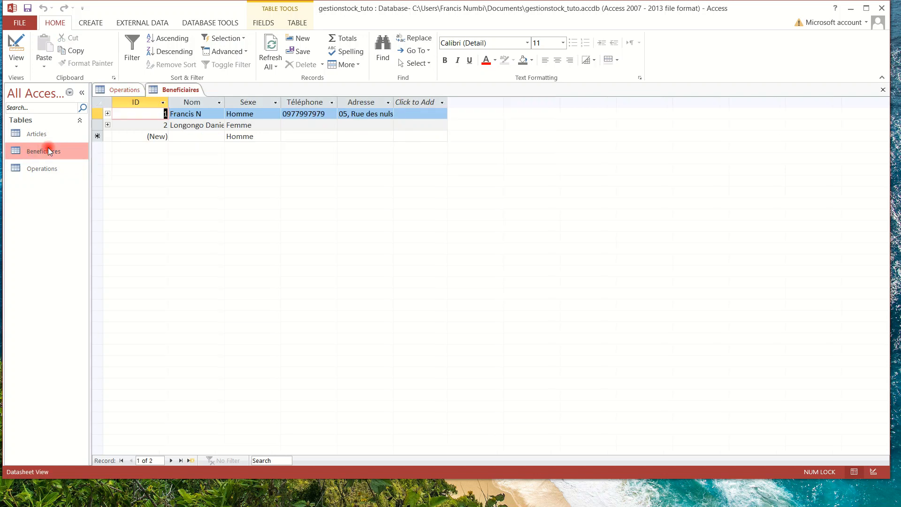
left_click(883, 90)
left_click(883, 89)
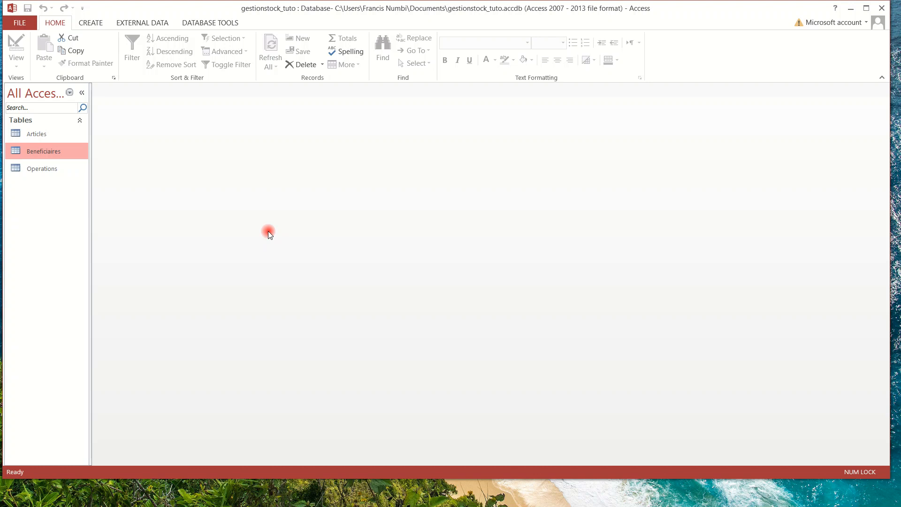
double_click(42, 134)
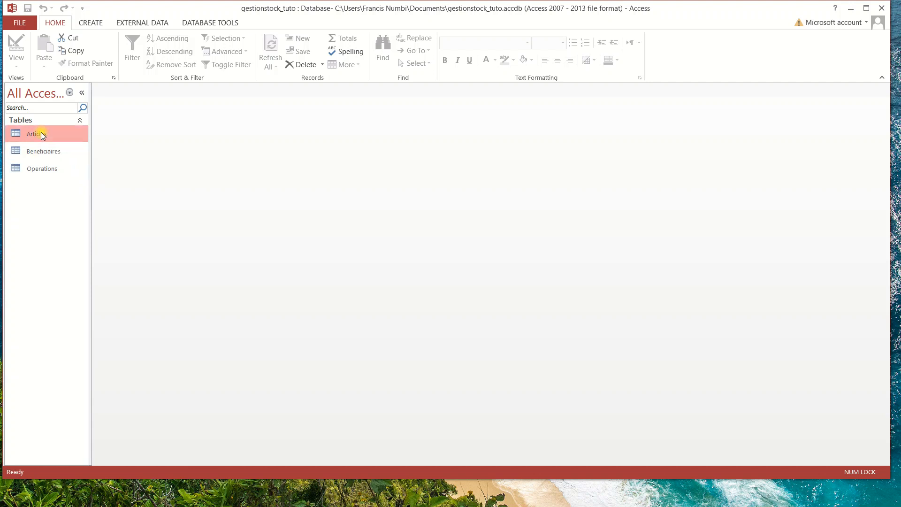